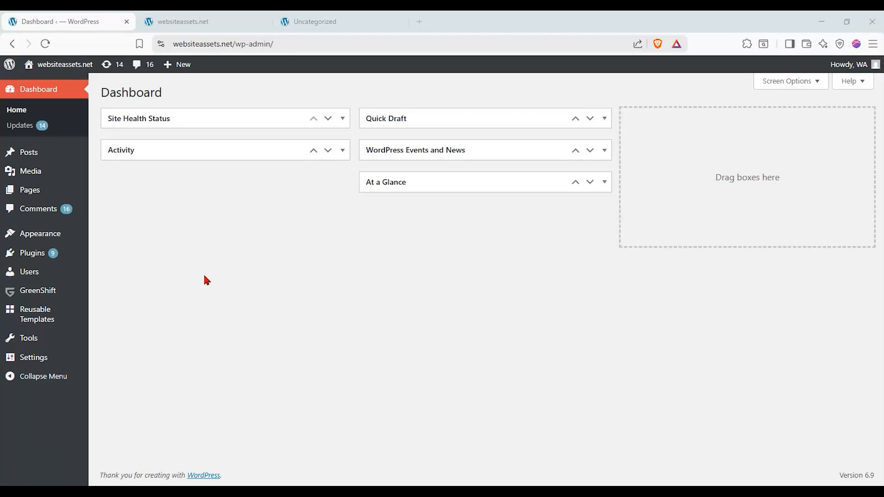
Open GreenShift's theme settings and review the homepage display options.
click(64, 297)
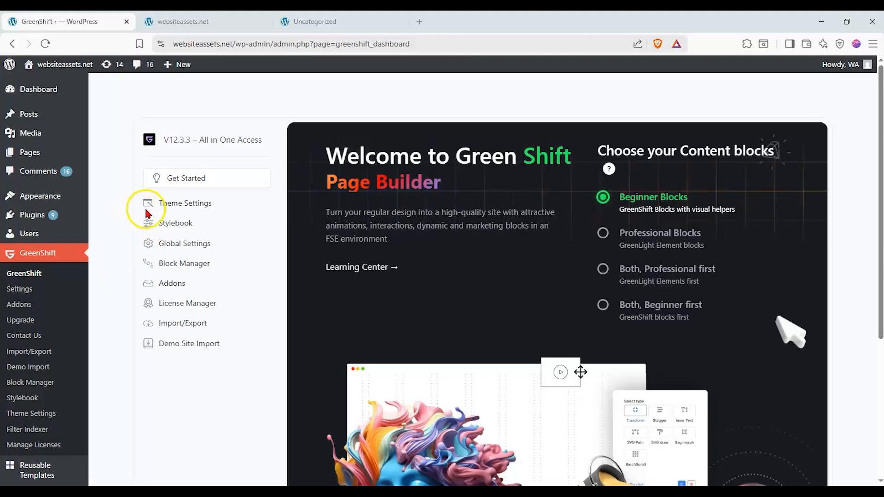
click(164, 204)
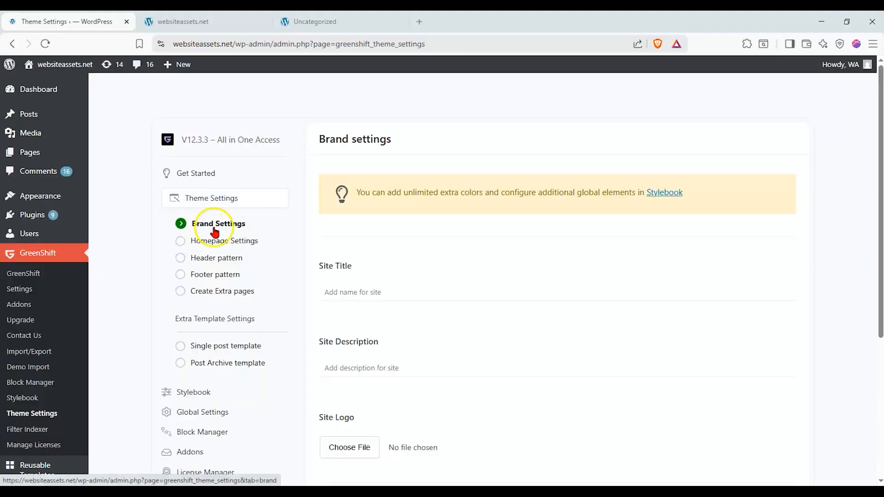
click(217, 241)
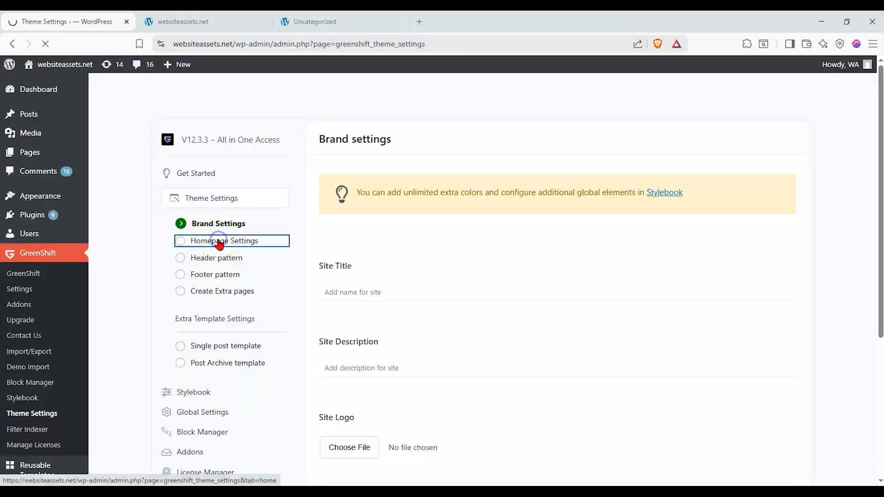
scroll(368, 240, down, 3)
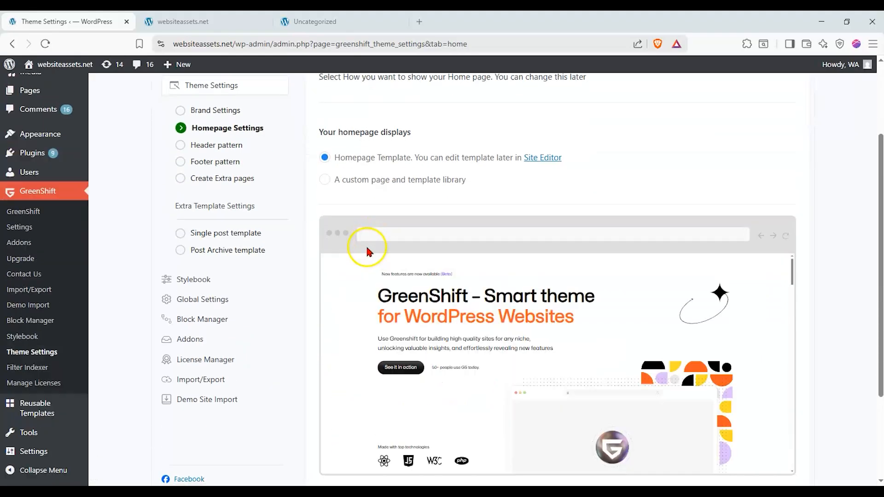
scroll(367, 252, up, 2)
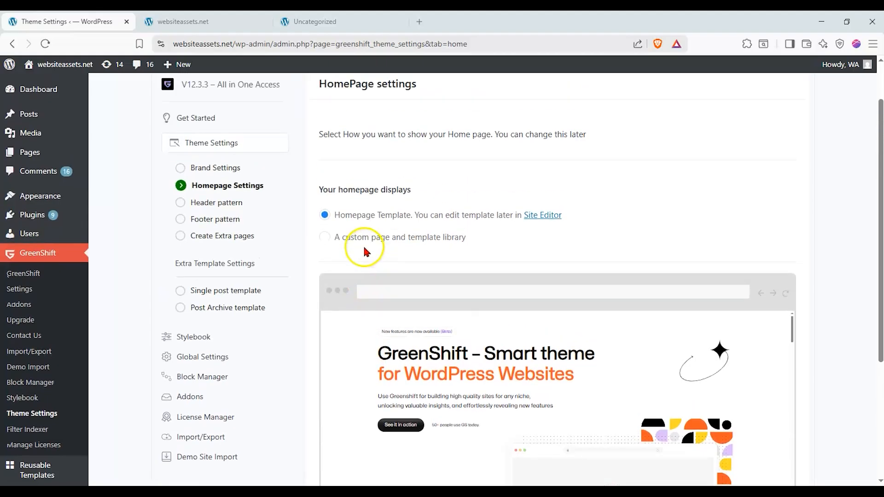
Open the Post Archive template settings and look over the archive display options and their preview.
click(244, 295)
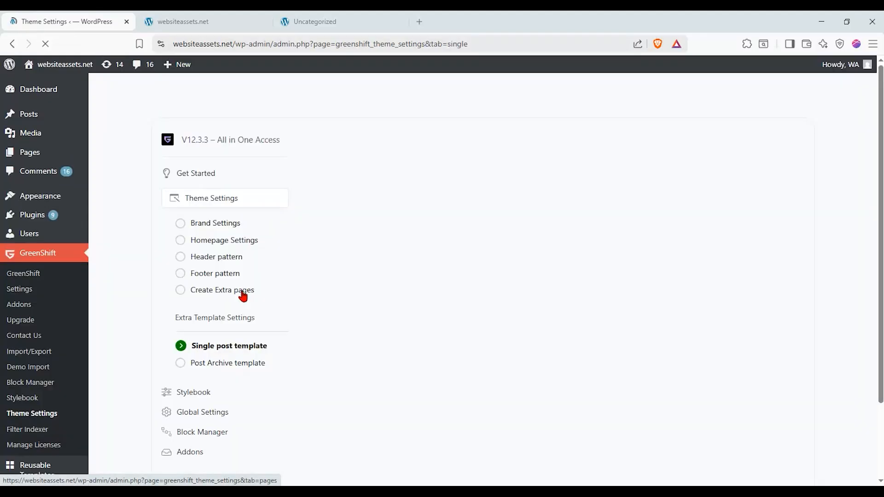
click(226, 363)
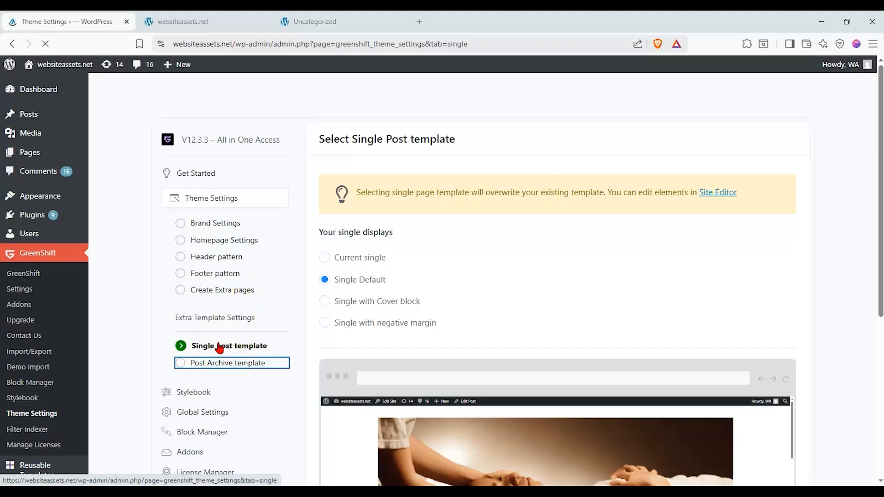
scroll(177, 253, down, 3)
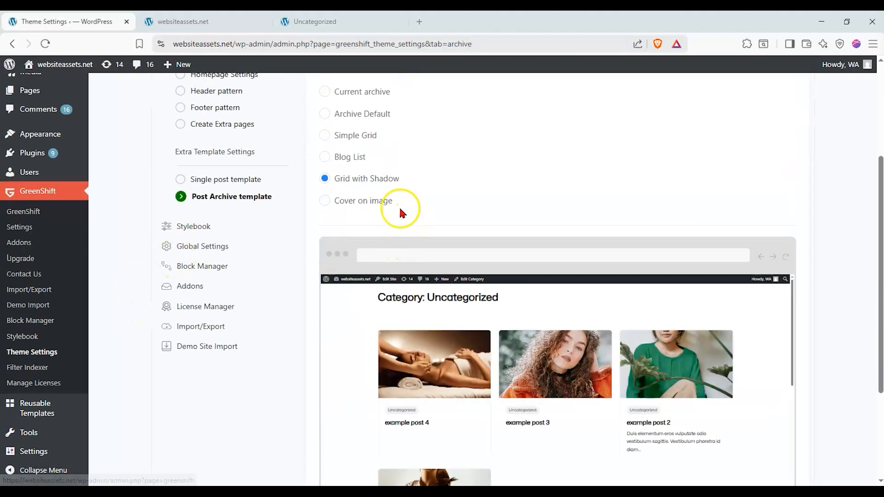
scroll(398, 206, down, 2)
scroll(297, 212, up, 3)
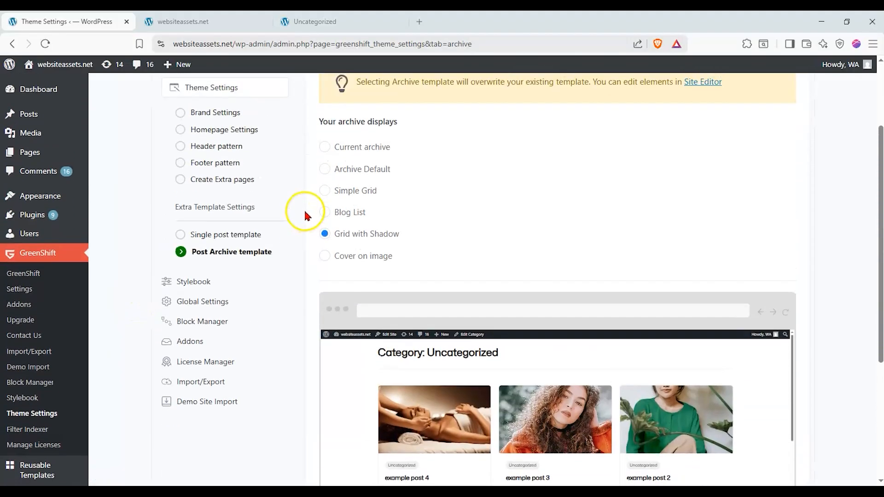
Preview the Archive Default, Simple Grid, Blog List, Grid with Shadow and Cover on image archive layouts.
click(339, 173)
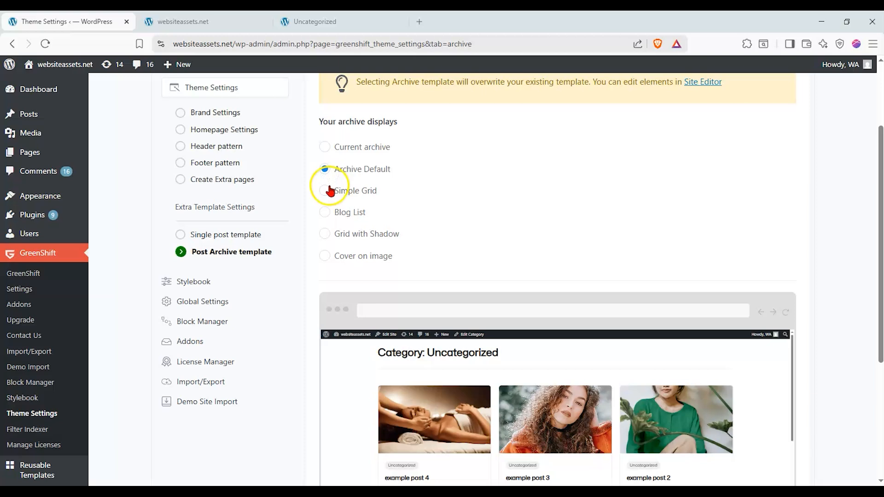
click(325, 193)
click(340, 213)
scroll(472, 237, down, 1)
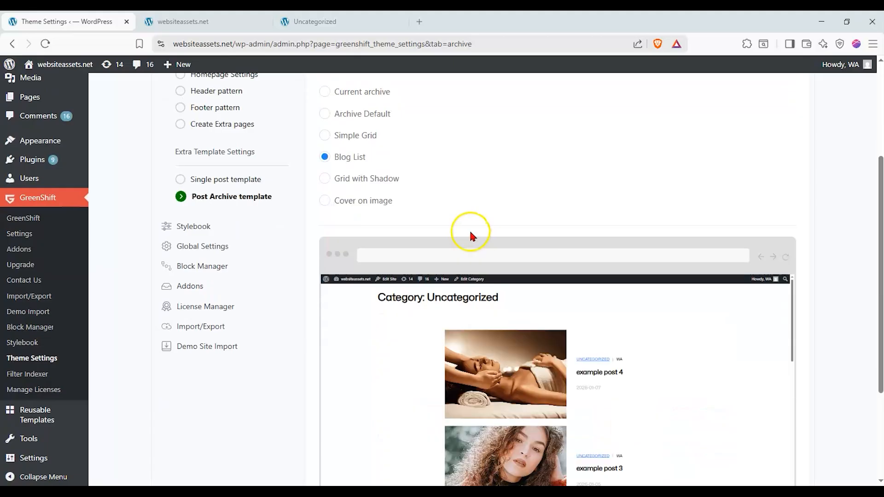
click(357, 184)
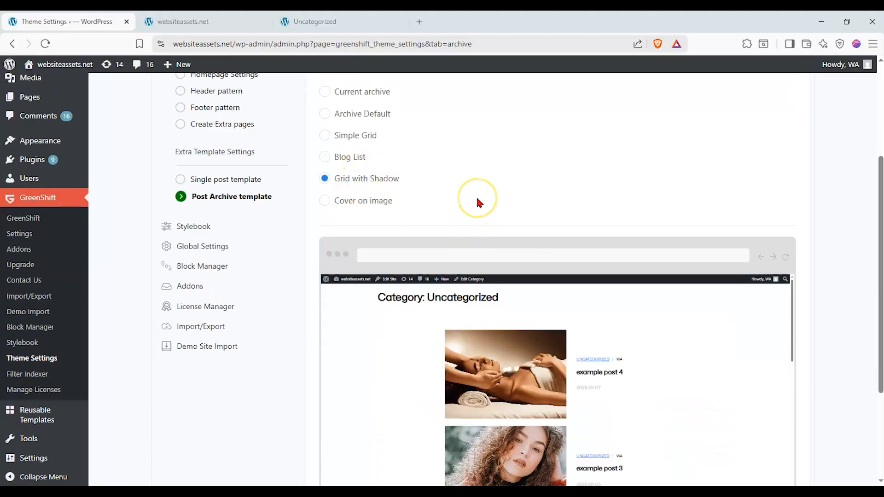
click(359, 202)
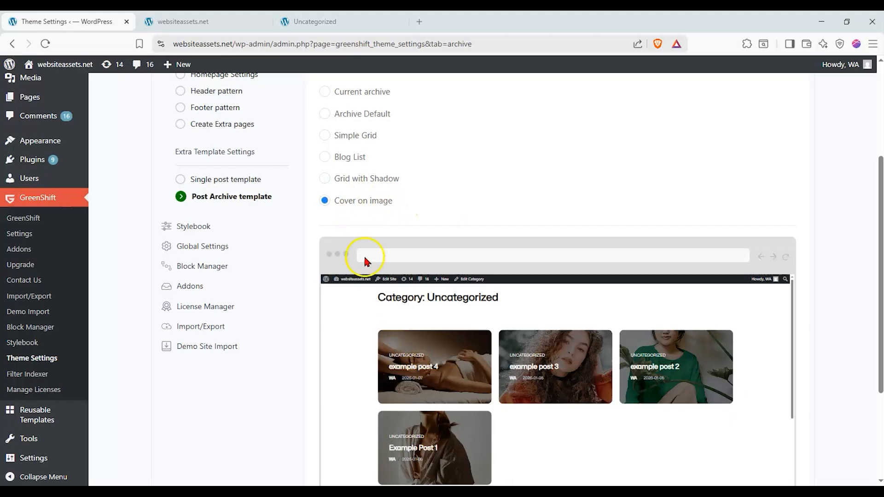
Set the post archive template to Blog List and save the setting.
click(349, 157)
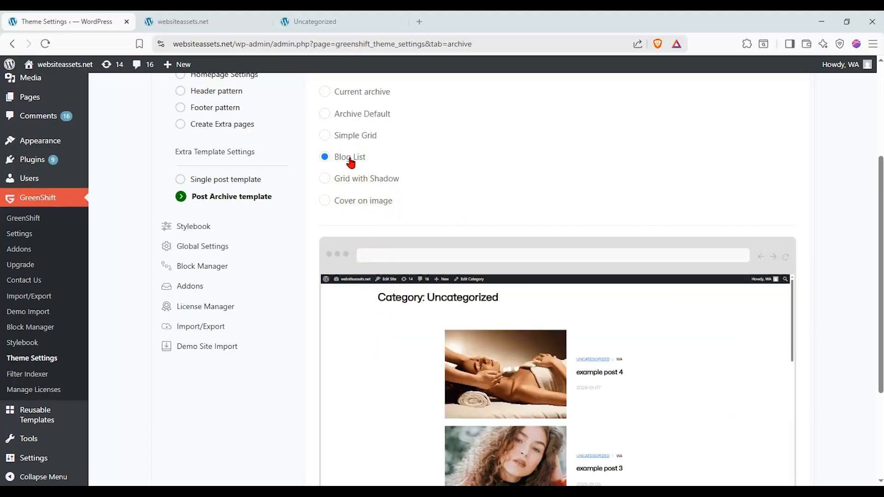
scroll(332, 360, down, 3)
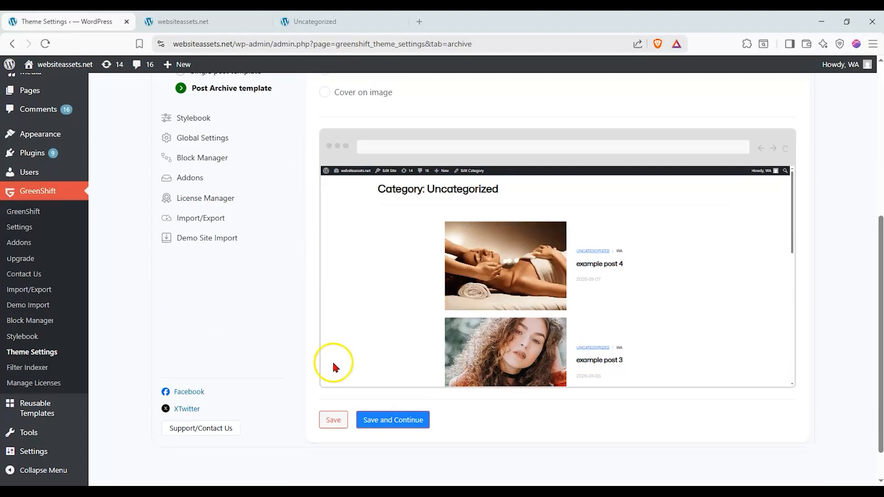
click(332, 417)
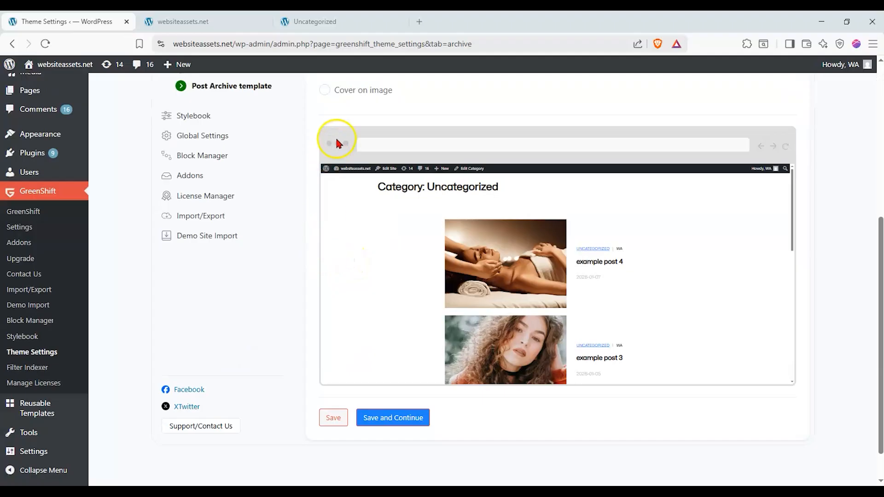
View the Uncategorized category page and load websiteassets.net/blog in a separate browser tab.
click(319, 24)
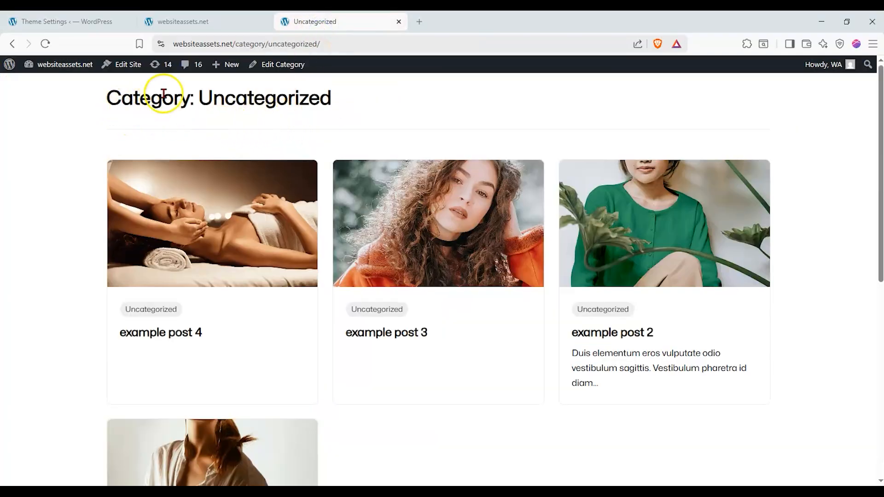
click(267, 44)
drag(344, 44, 157, 48)
drag(225, 45, 380, 27)
click(359, 45)
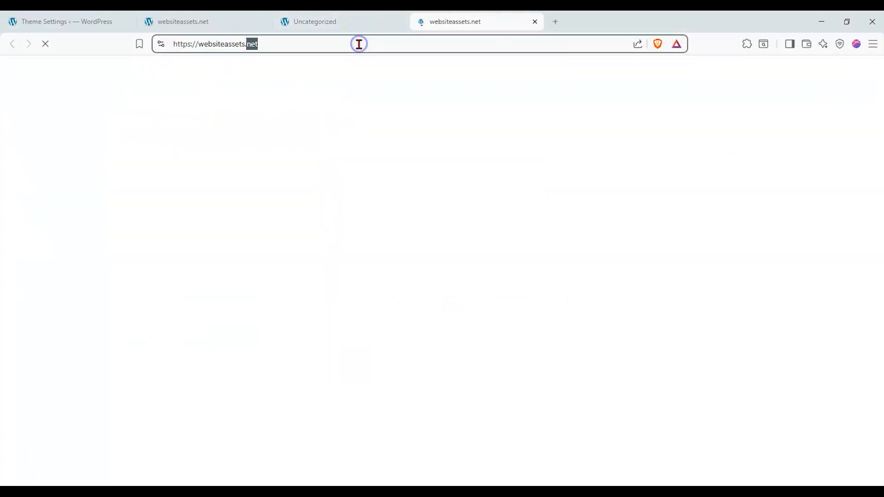
click(358, 45)
text(/blog)
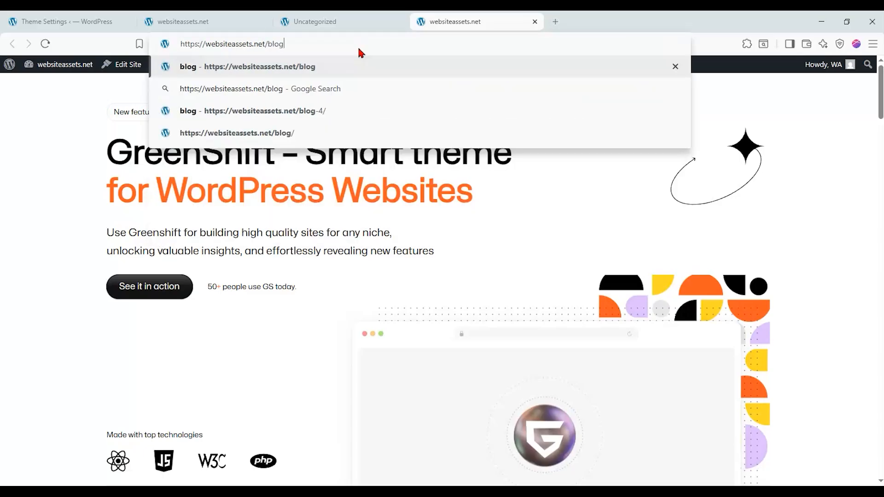
key(Return)
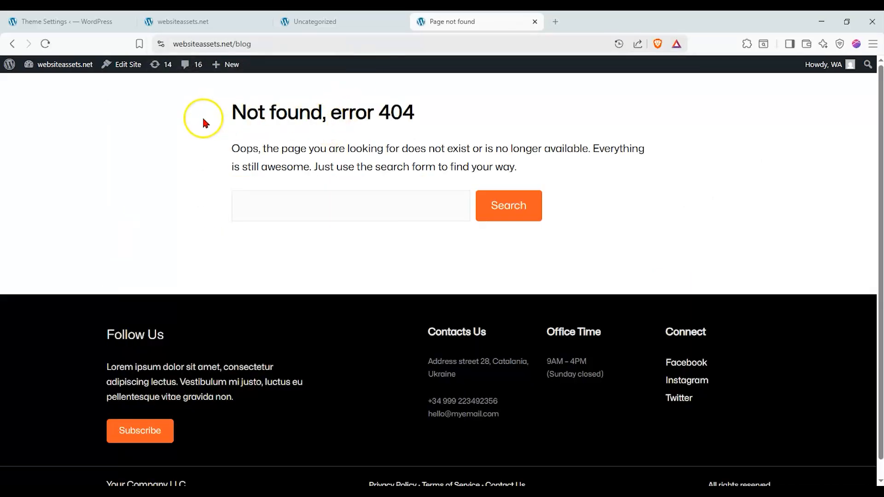
Close the extra site tab and check the site's list of existing pages in the WordPress admin.
click(12, 44)
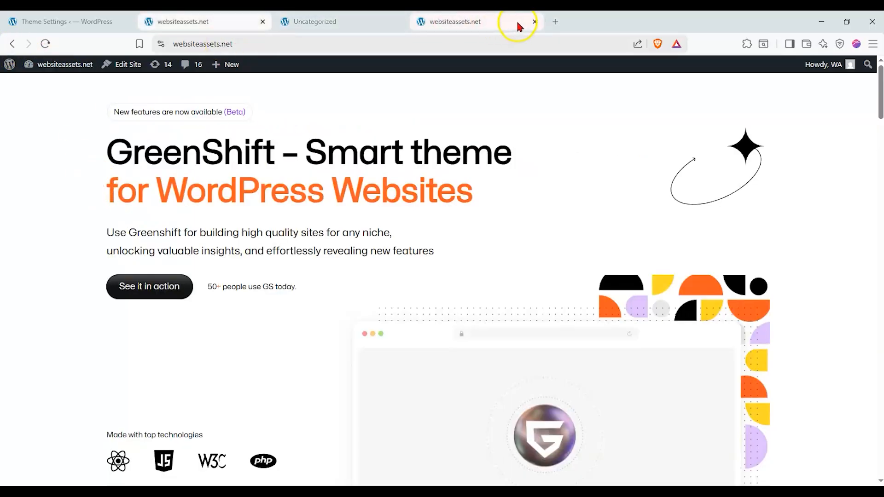
click(533, 22)
click(230, 18)
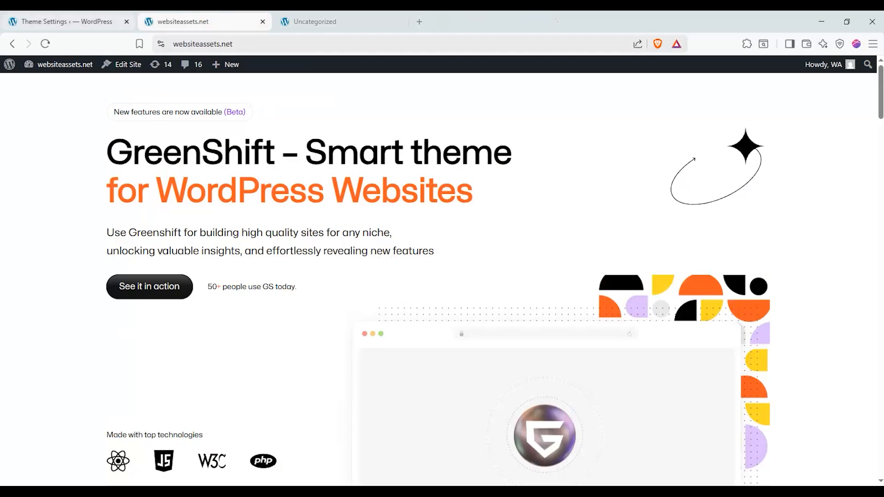
click(103, 21)
scroll(18, 171, up, 3)
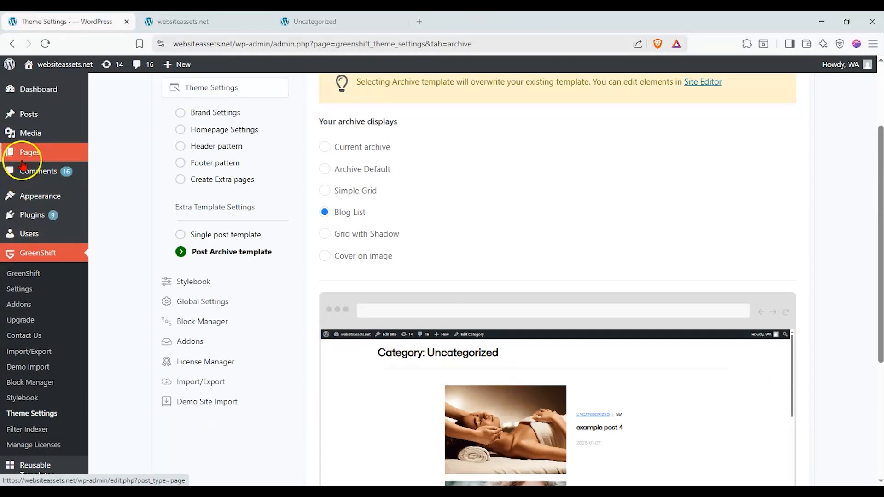
mouse_move(24, 162)
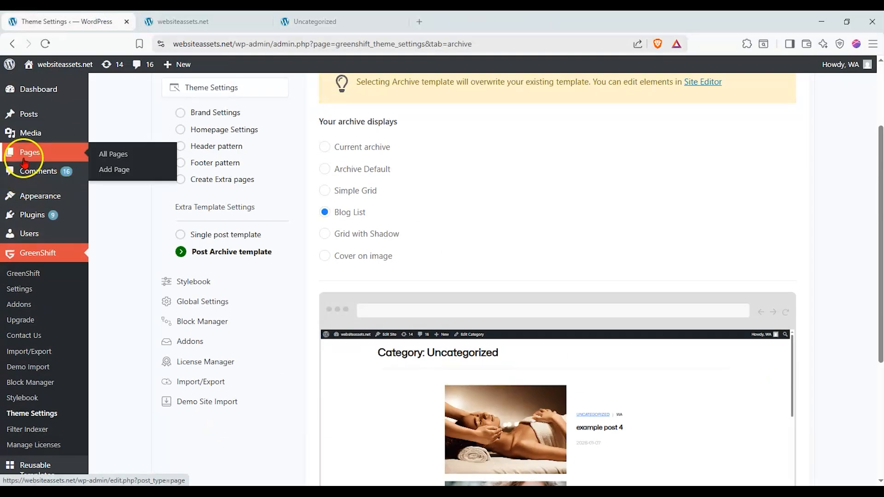
click(104, 157)
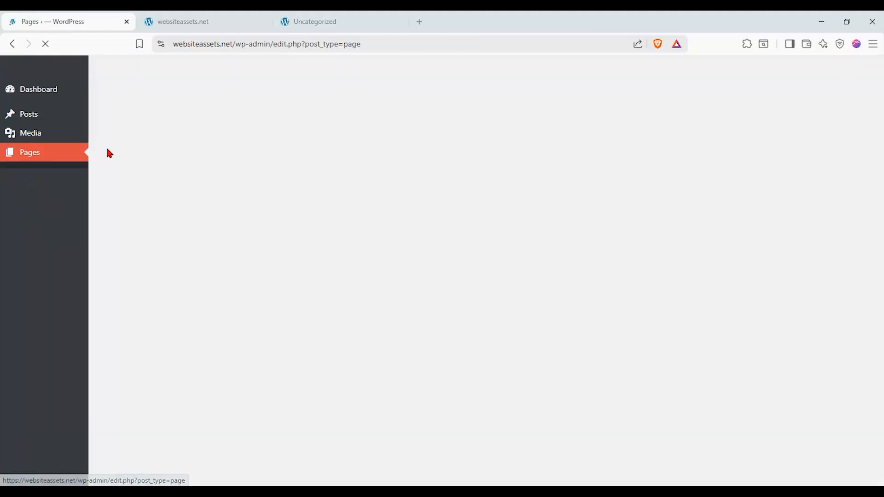
Return to the theme settings and examine the Create Extra Pages options, including the Blog Page choice.
click(14, 44)
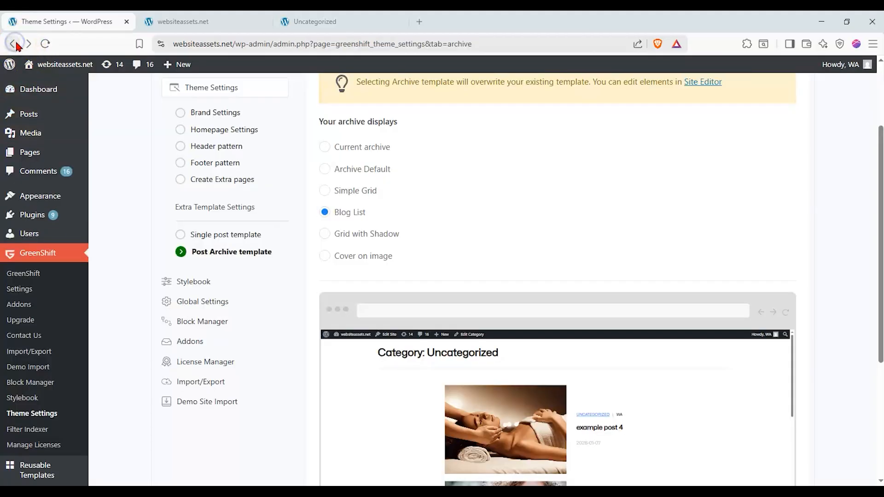
click(219, 184)
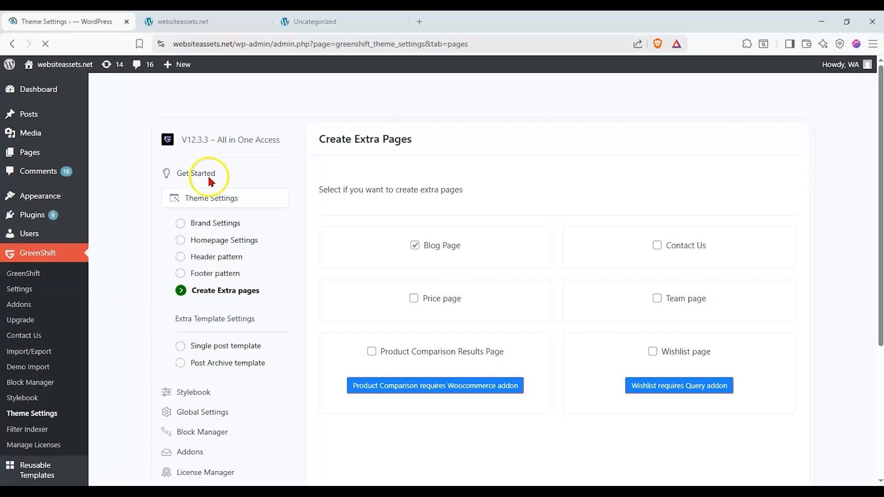
scroll(438, 317, down, 8)
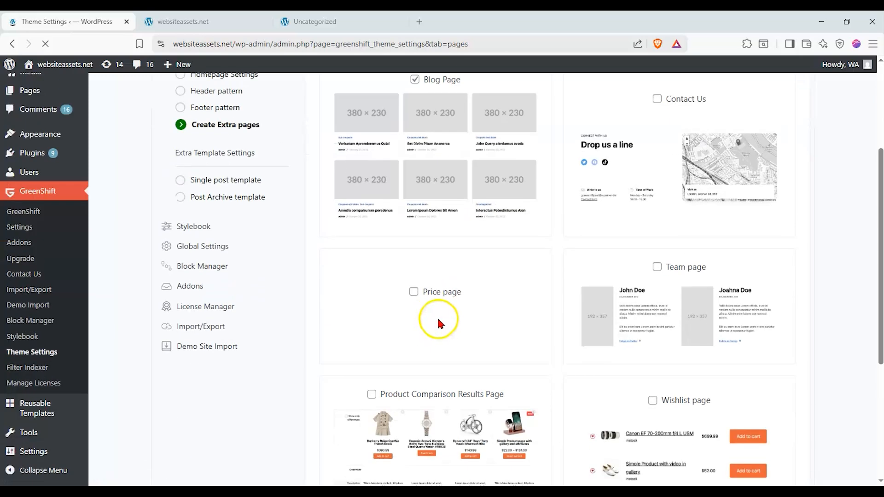
scroll(317, 368, up, 7)
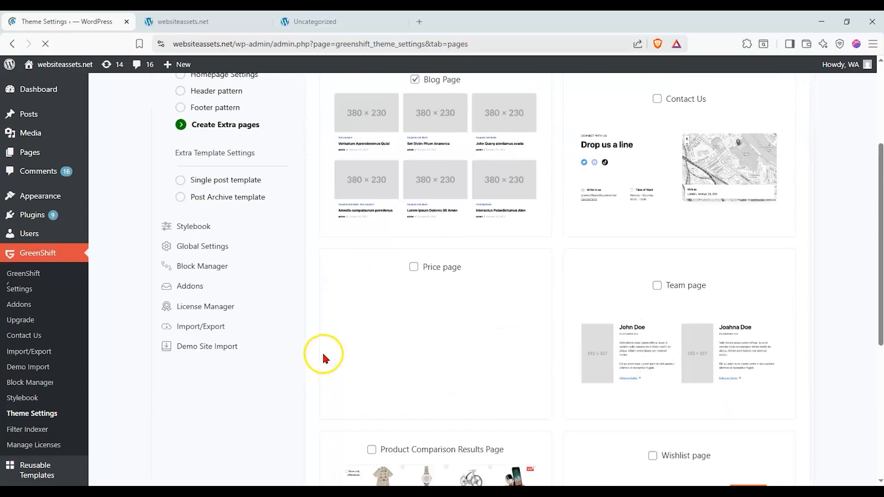
scroll(323, 355, down, 8)
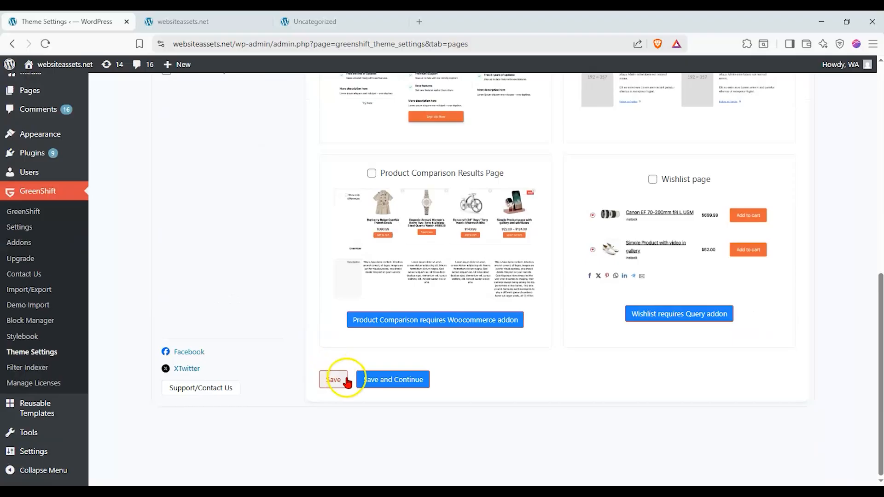
scroll(345, 374, up, 6)
scroll(345, 368, up, 1)
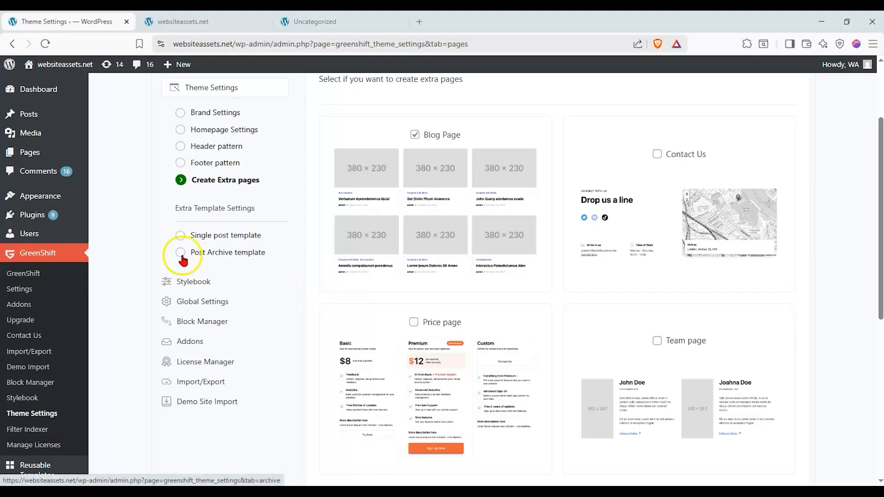
Start a new page from the Pages list, opening its editor in a separate browser tab.
click(28, 151)
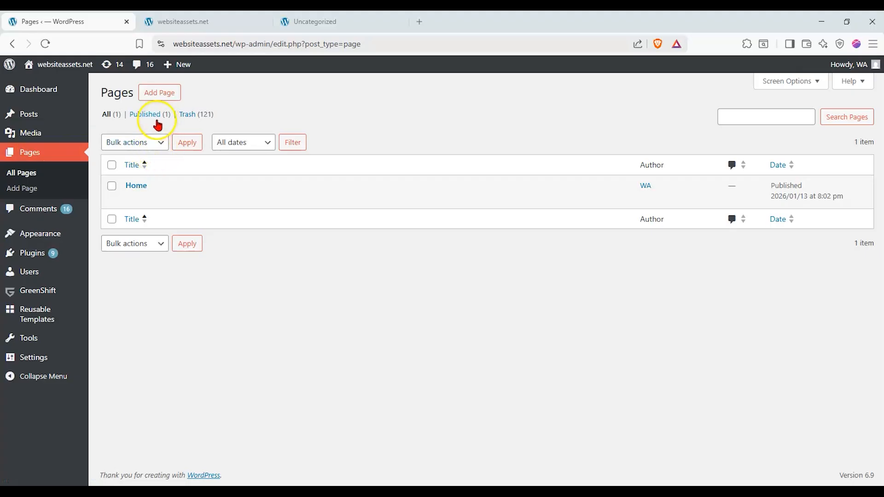
right_click(168, 95)
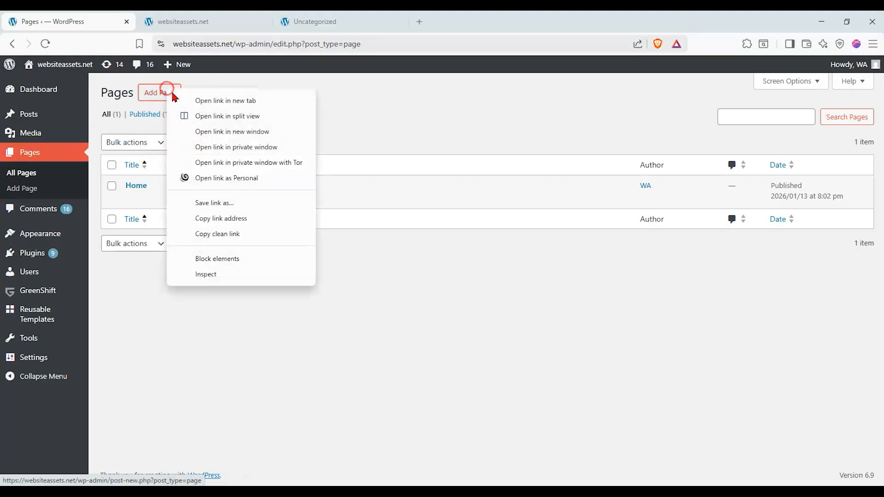
click(177, 98)
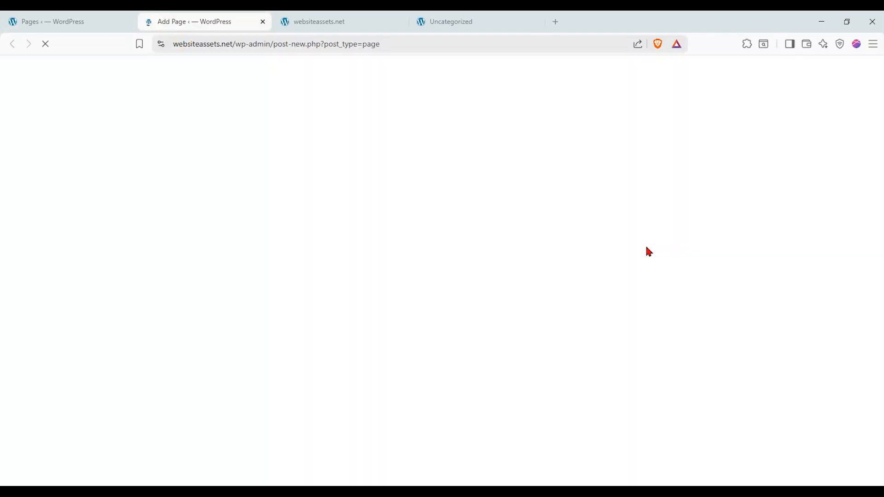
click(808, 144)
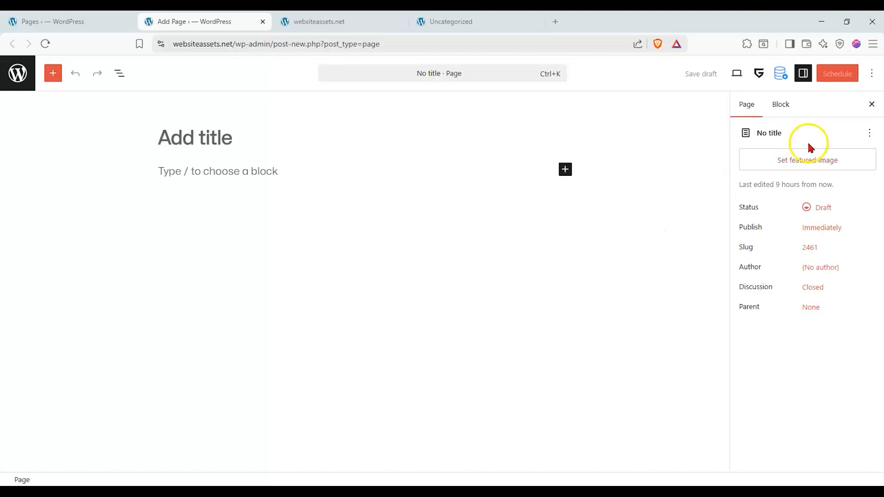
Rename the new page to "blog", save the name and publish the page.
click(869, 134)
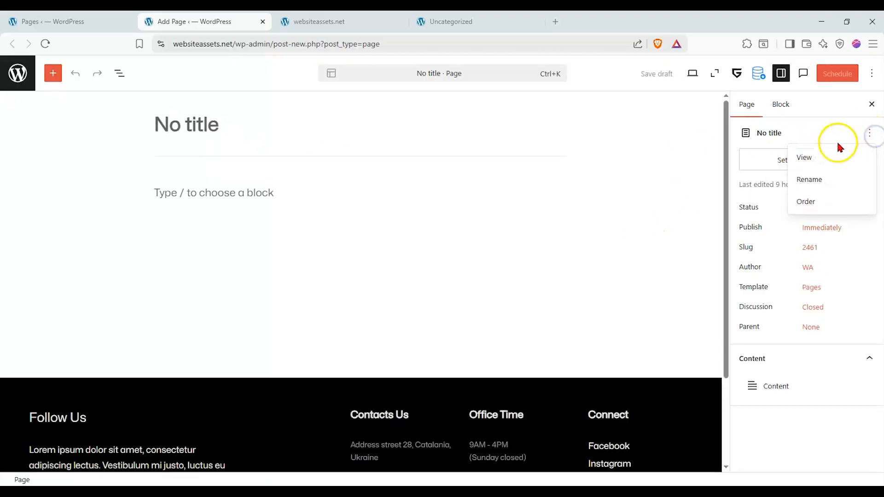
click(813, 180)
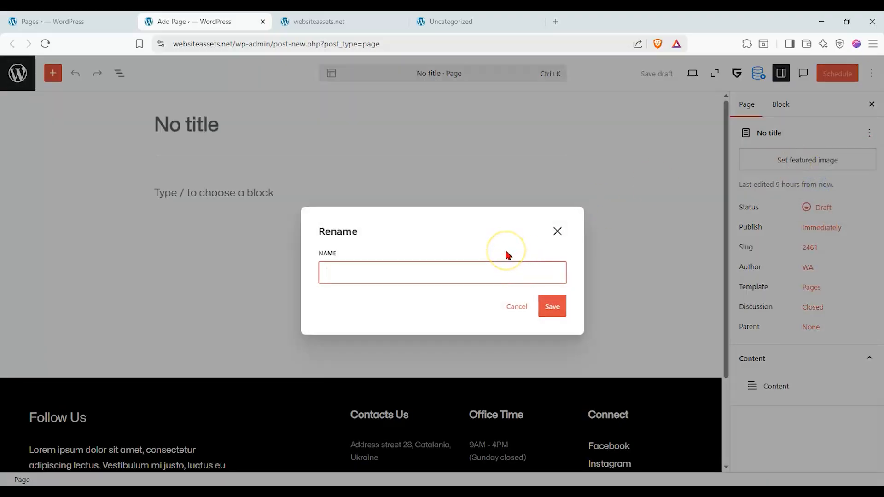
text(blog)
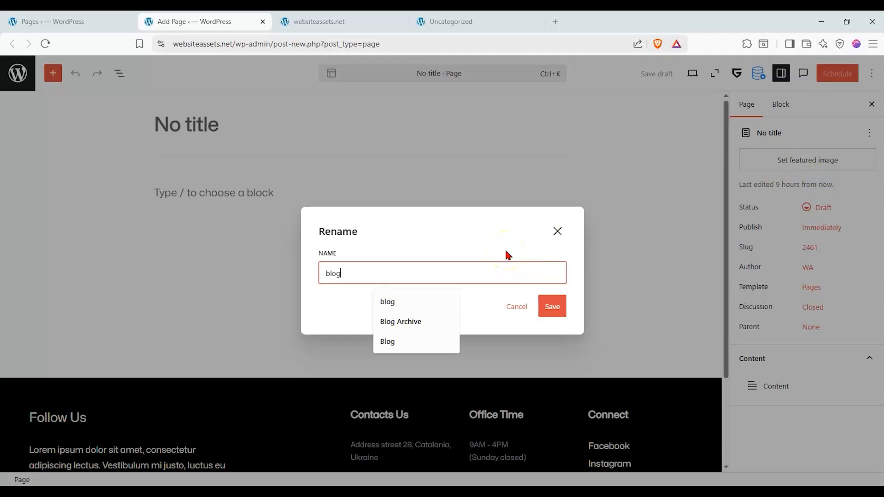
click(546, 306)
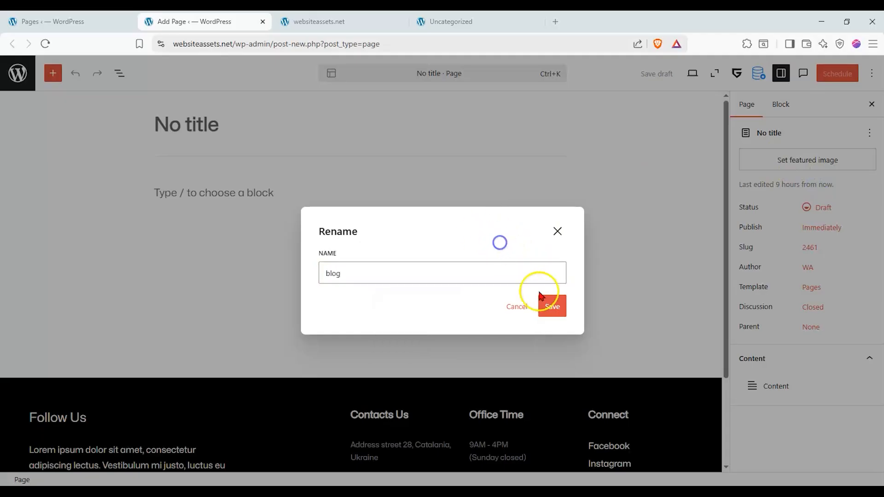
click(840, 77)
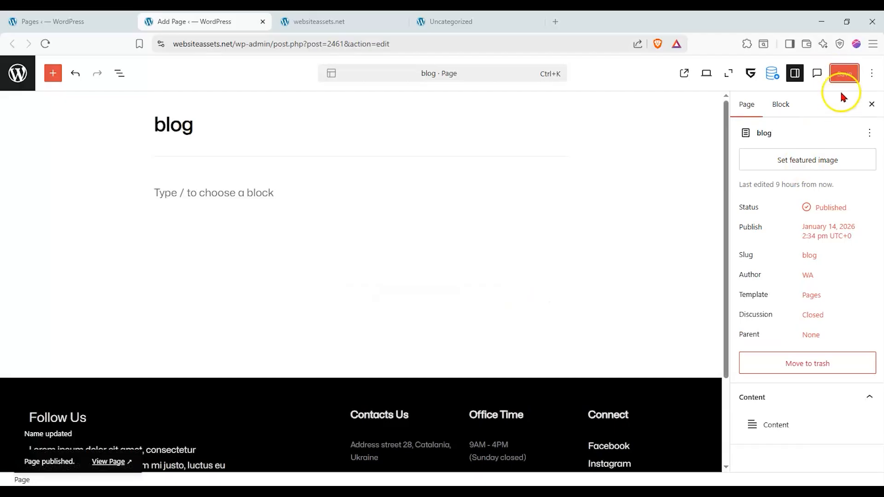
Set the published blog page as the site's posts page and confirm the change.
click(862, 134)
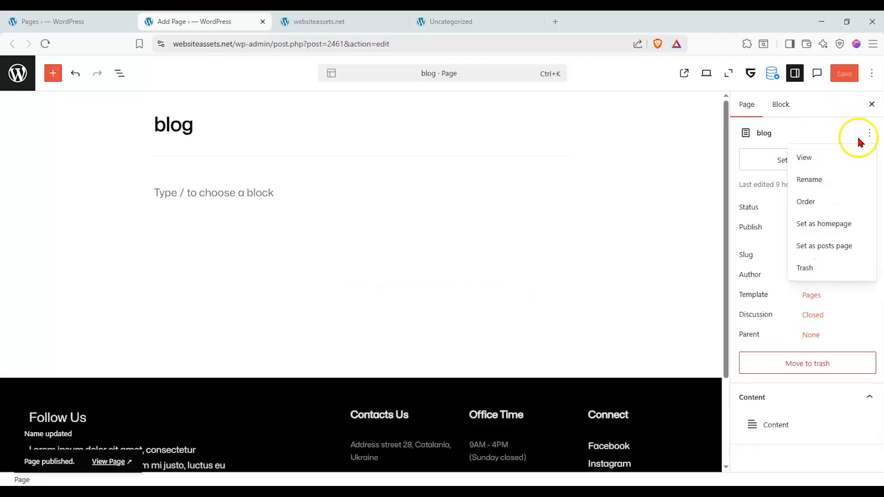
click(820, 247)
click(526, 299)
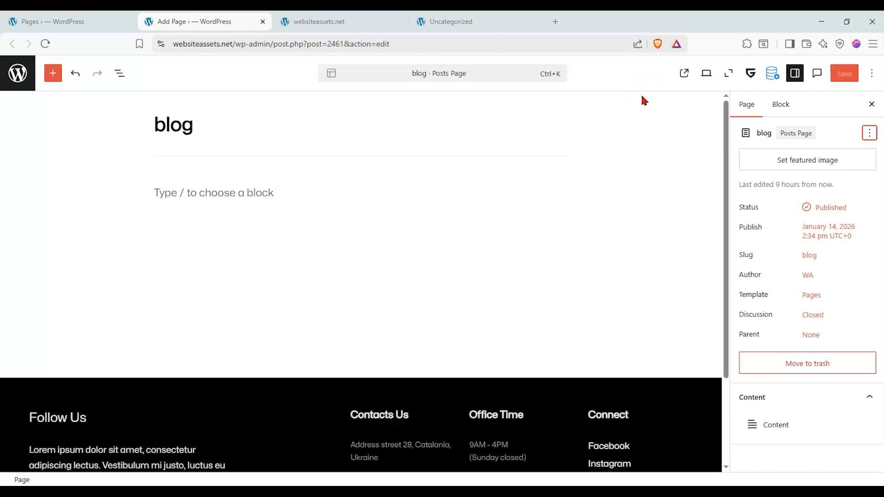
View the live blog page and compare its address and content with the websiteassets.net homepage.
click(684, 73)
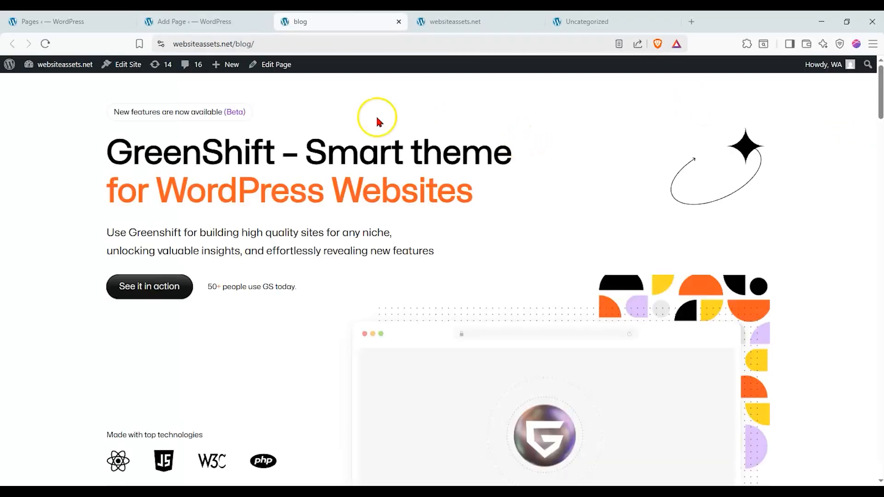
drag(235, 45, 249, 47)
click(251, 47)
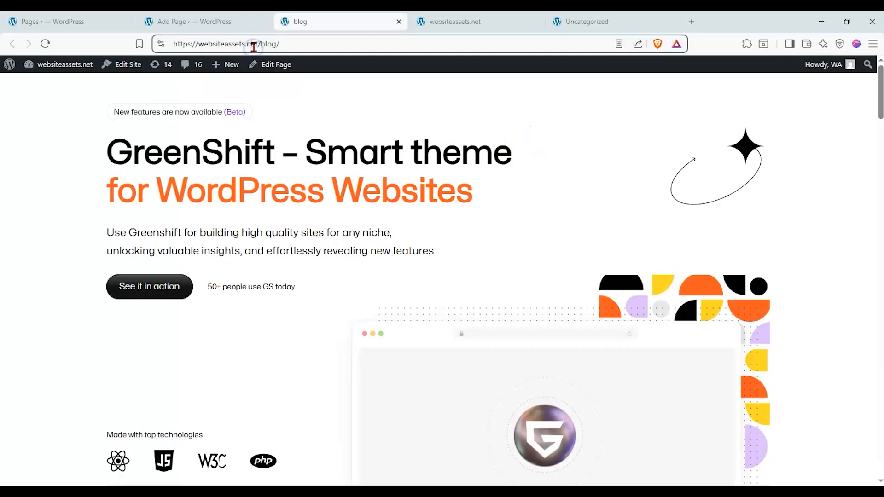
click(457, 23)
click(337, 16)
click(422, 16)
click(354, 19)
click(469, 20)
click(368, 20)
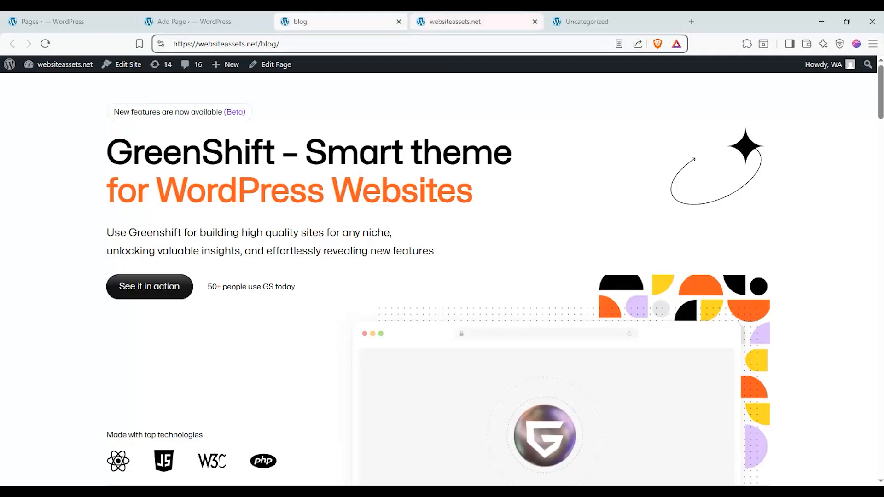
click(460, 22)
click(361, 29)
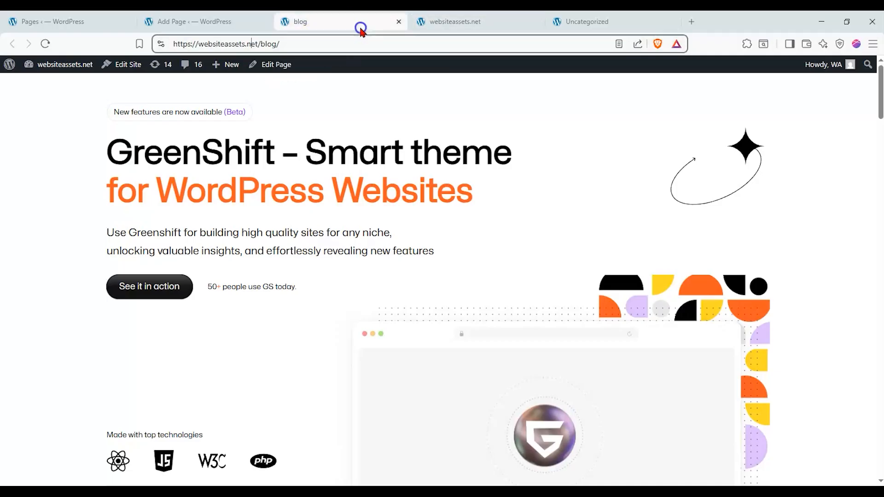
click(424, 23)
click(339, 17)
click(445, 16)
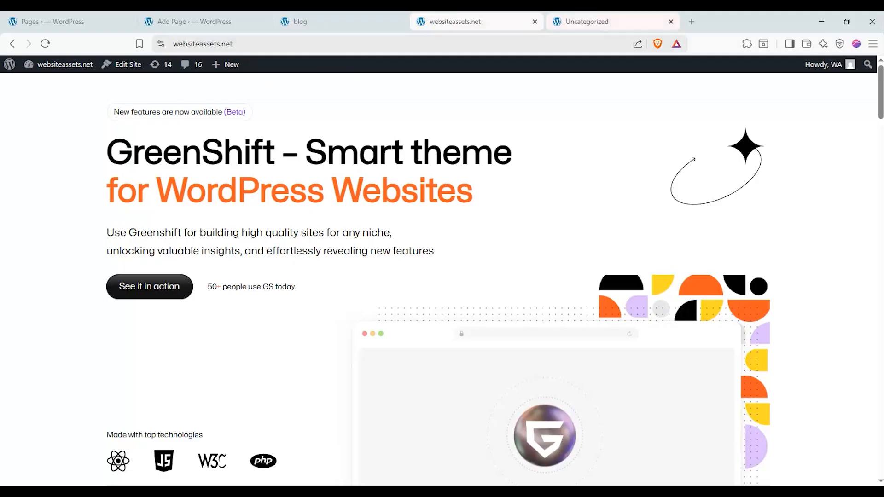
Review the post grid on the Uncategorized category page and return to the live blog page.
click(592, 21)
scroll(474, 198, down, 5)
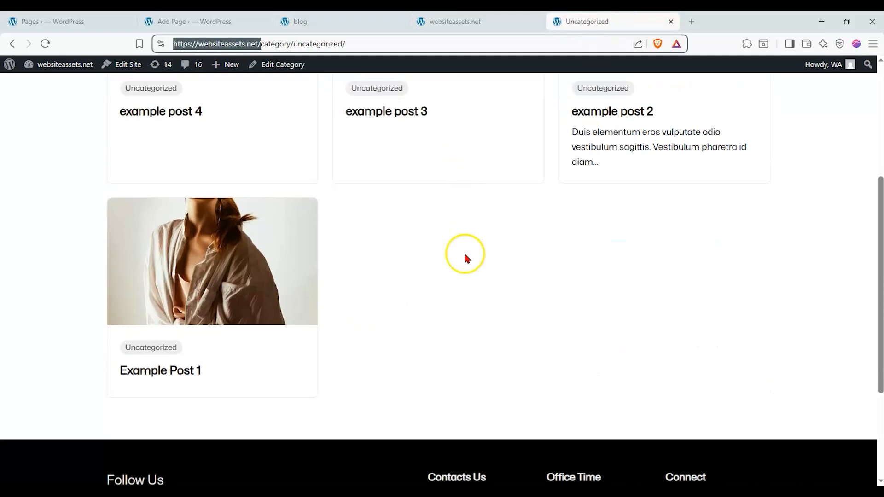
click(464, 253)
scroll(451, 258, up, 5)
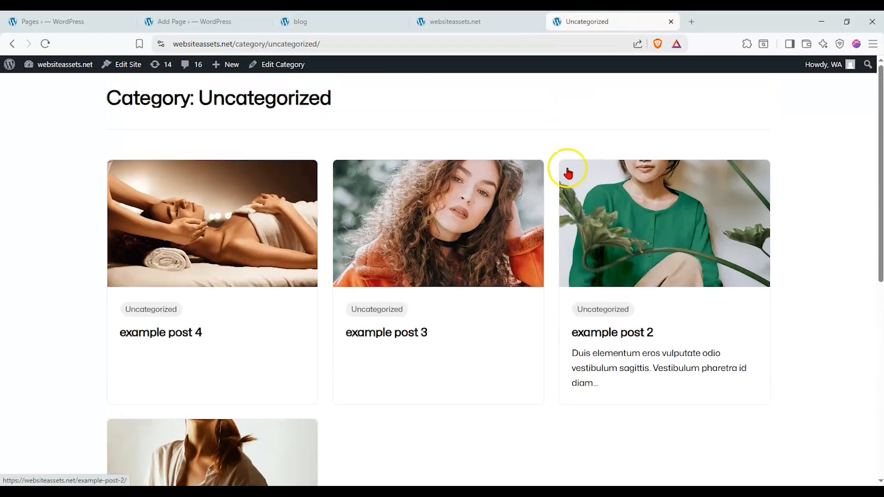
click(334, 20)
Open the site editor from the WordPress admin and display the list of all templates.
click(69, 22)
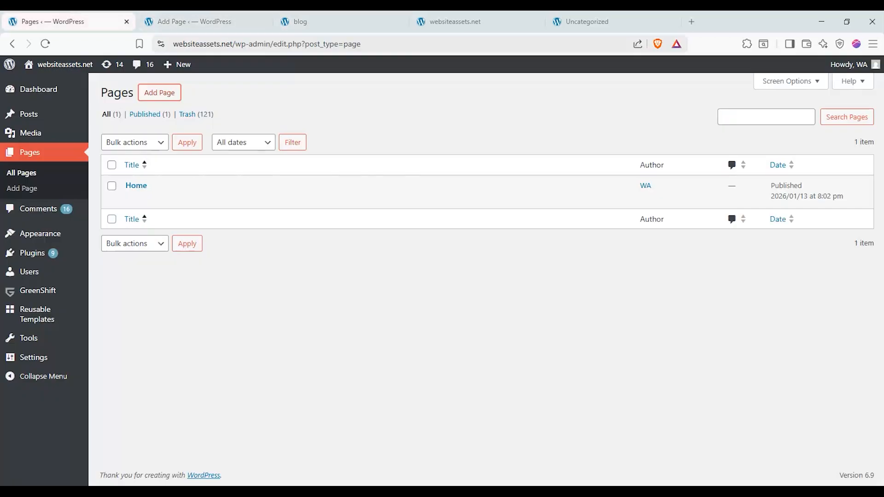
mouse_move(40, 95)
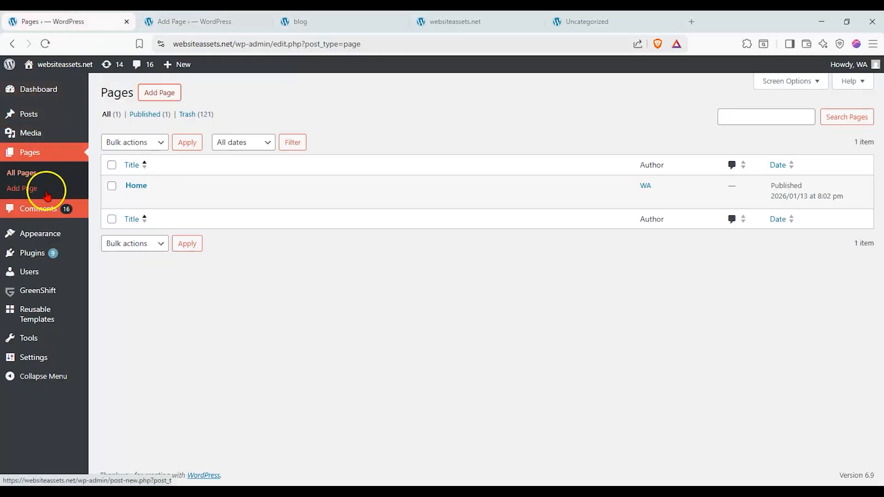
mouse_move(50, 303)
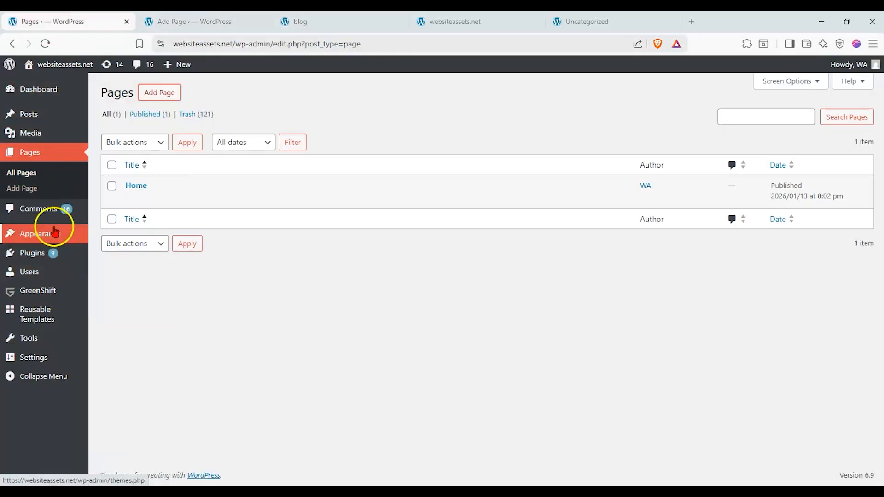
mouse_move(53, 234)
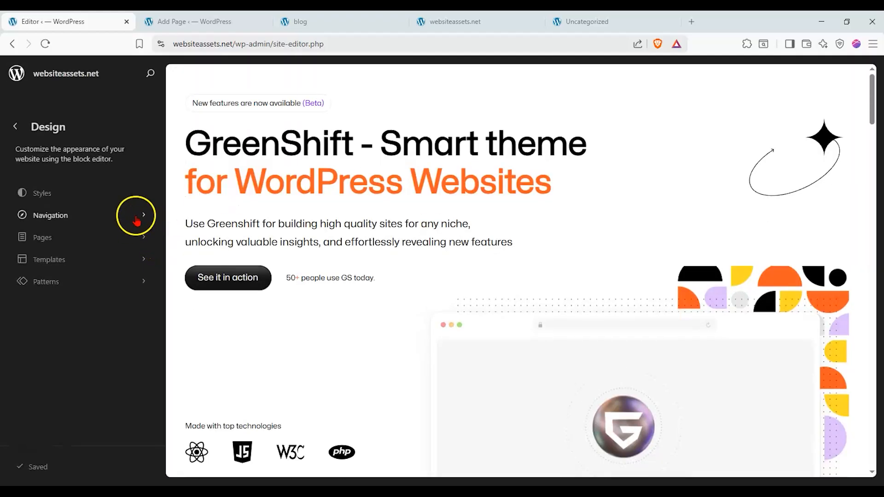
click(136, 220)
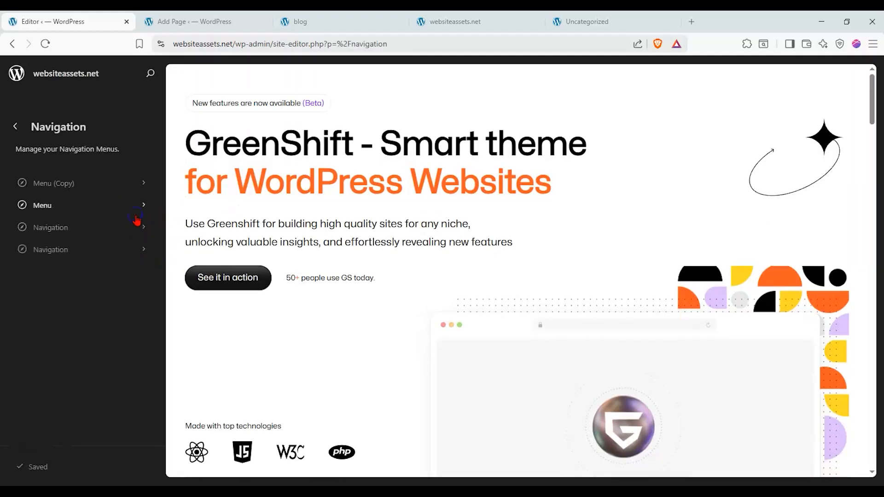
click(20, 127)
click(73, 260)
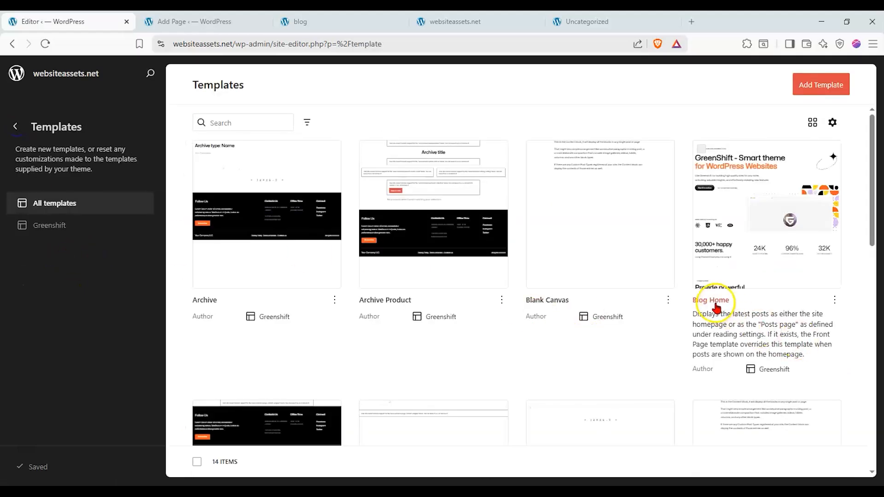
Read the Blog Home template's description covering the site homepage and the posts page.
drag(712, 312, 823, 324)
click(763, 328)
drag(748, 324, 833, 332)
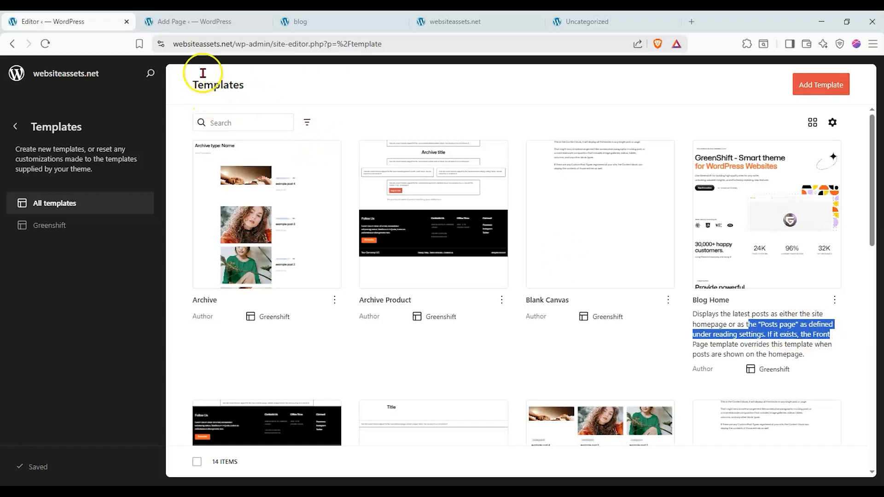
Load websiteassets.net/wp-admin in place of the blog page editor and open the Reading settings.
click(193, 21)
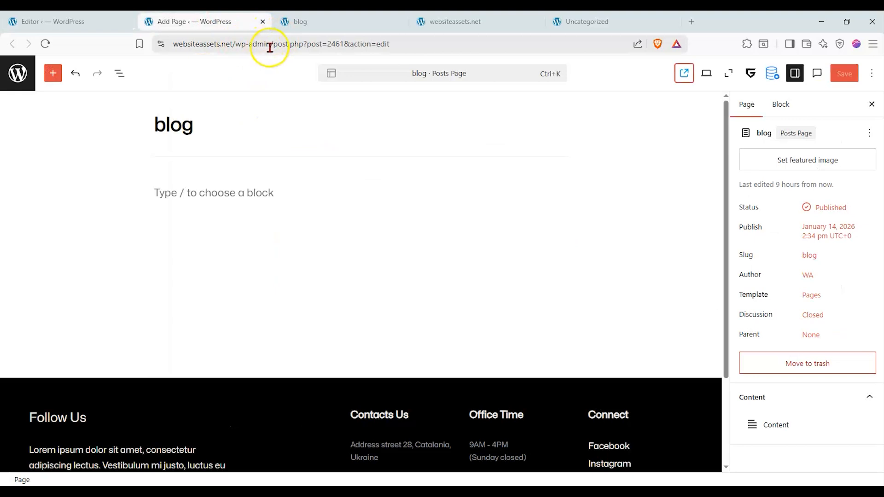
drag(272, 45, 473, 46)
key(BackSpace)
key(Return)
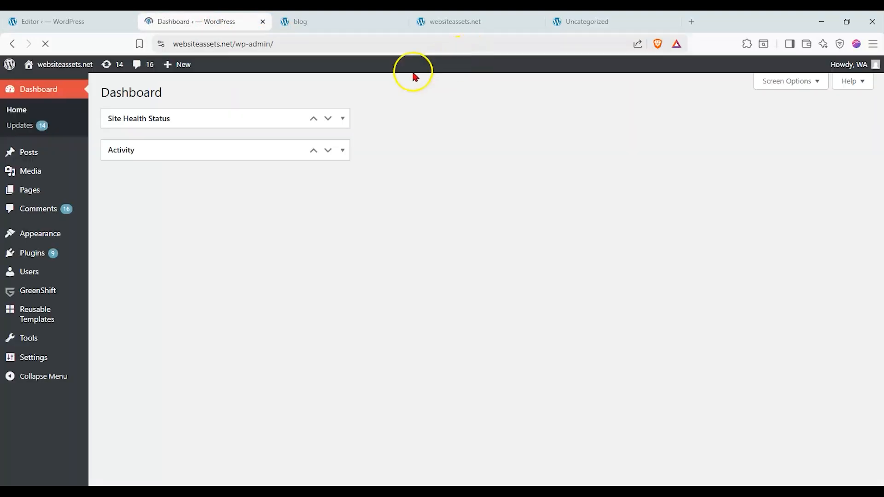
mouse_move(62, 363)
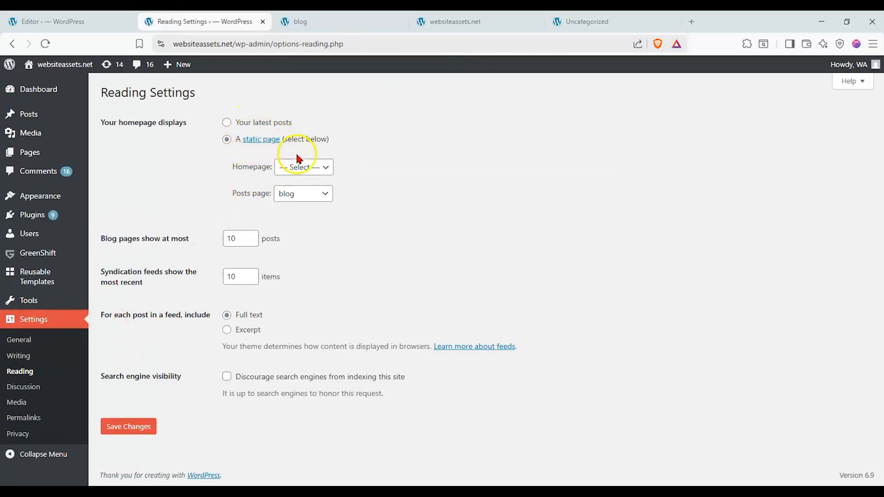
Set the static homepage to Home in the Reading settings and save the changes.
click(315, 169)
click(315, 172)
click(315, 172)
click(302, 211)
click(140, 427)
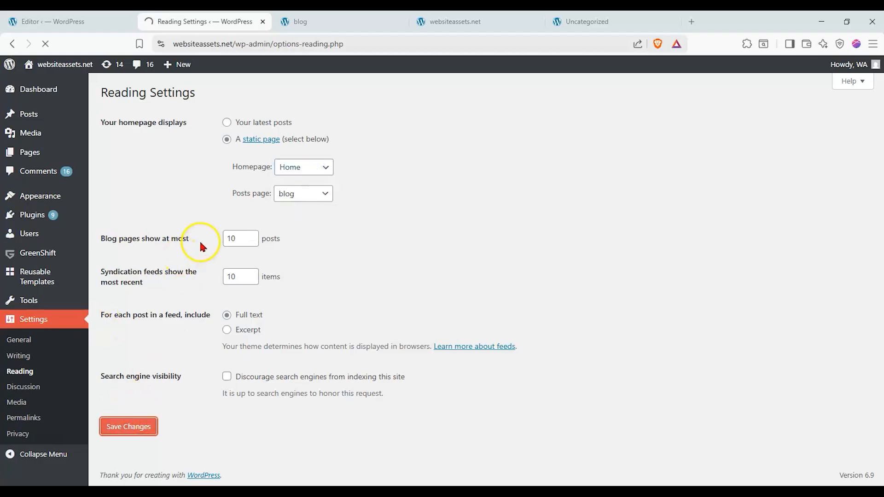
Reload the live homepage and the blog page to compare what each one displays.
click(487, 20)
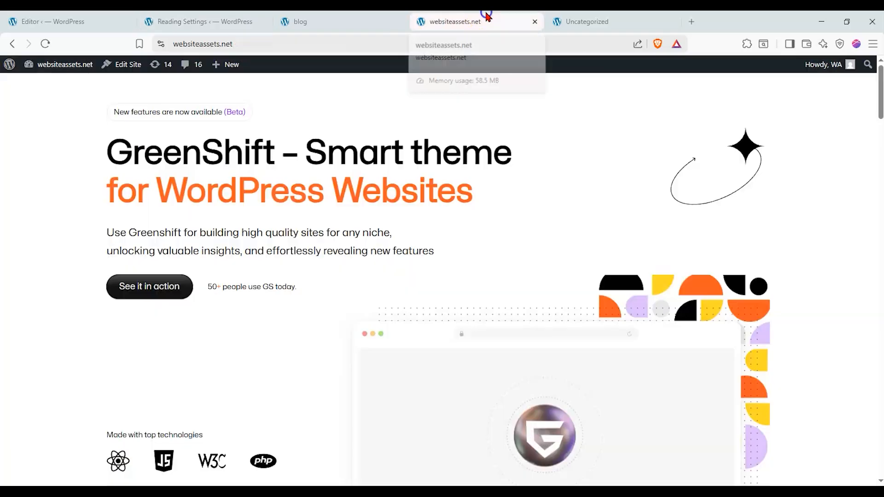
click(45, 44)
click(325, 18)
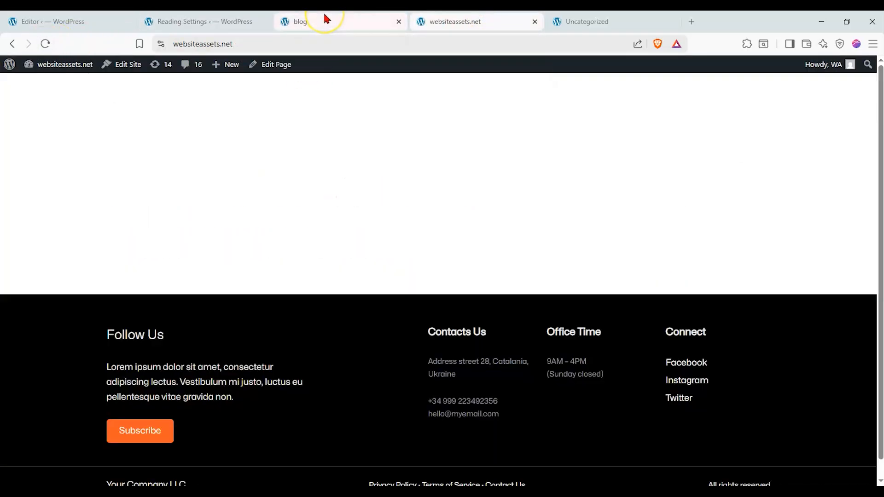
click(46, 43)
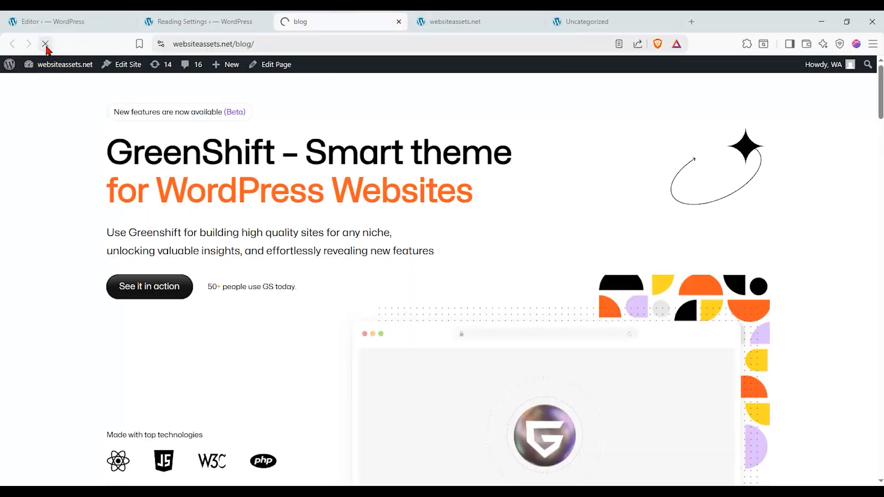
click(444, 22)
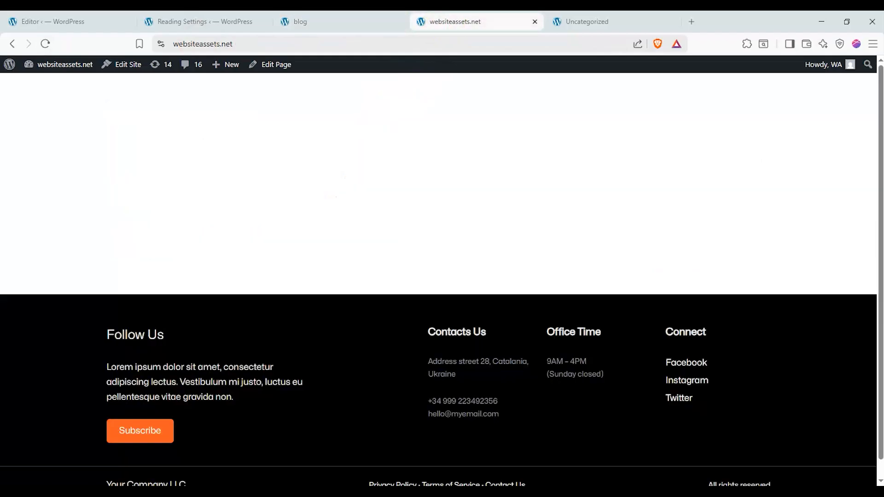
Reset the Homepage choice to "— Select —" in the Reading settings, save, and reload the live homepage.
click(220, 24)
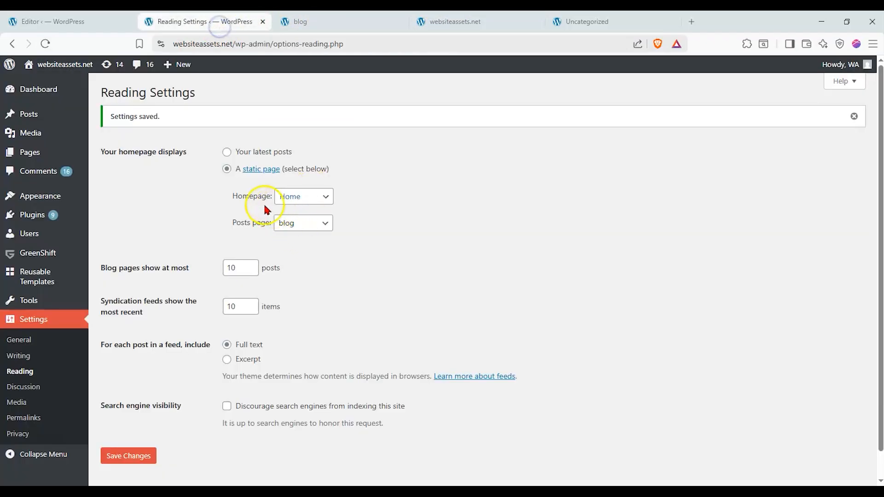
click(305, 197)
click(299, 211)
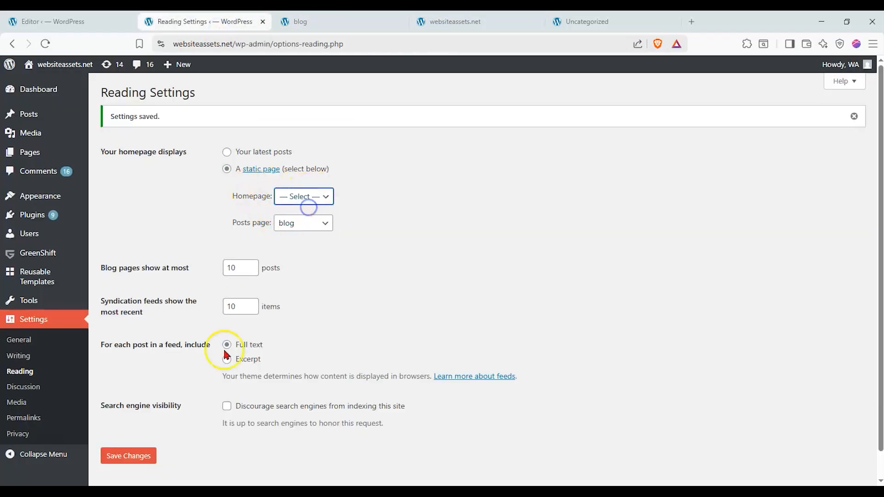
click(125, 460)
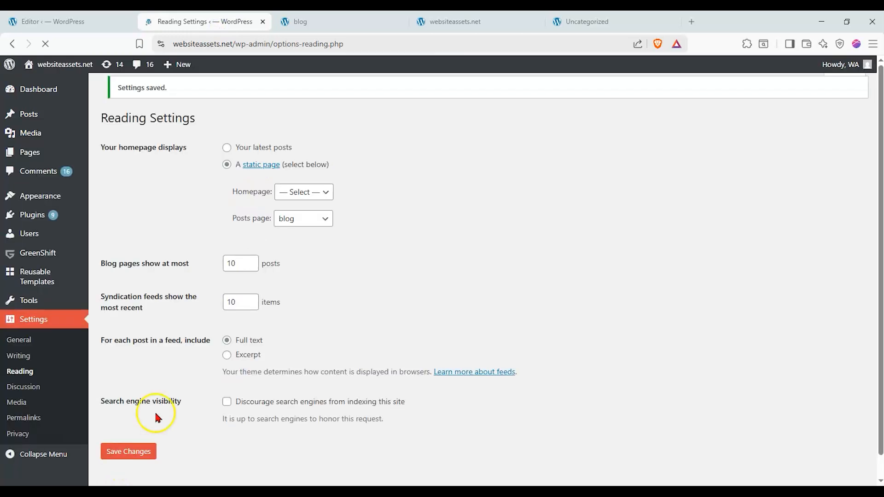
click(469, 23)
click(45, 45)
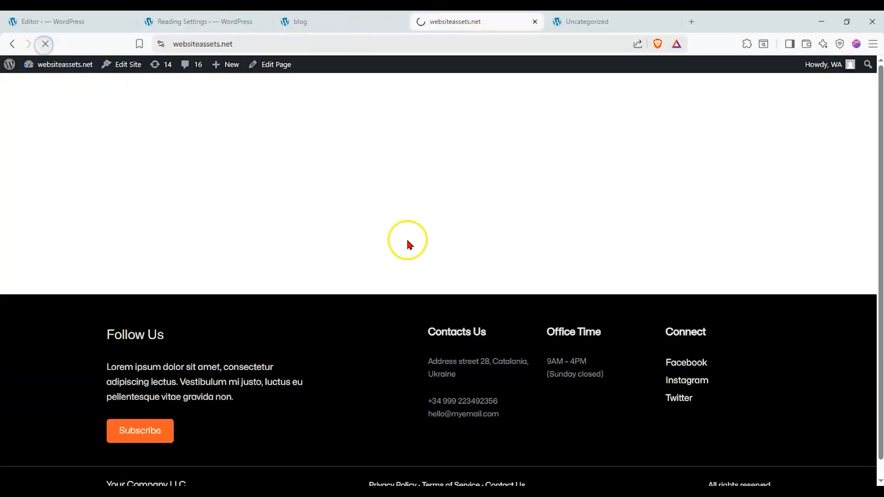
Open the Archive template in the site editor and copy all of its blocks.
key(ctrl+1)
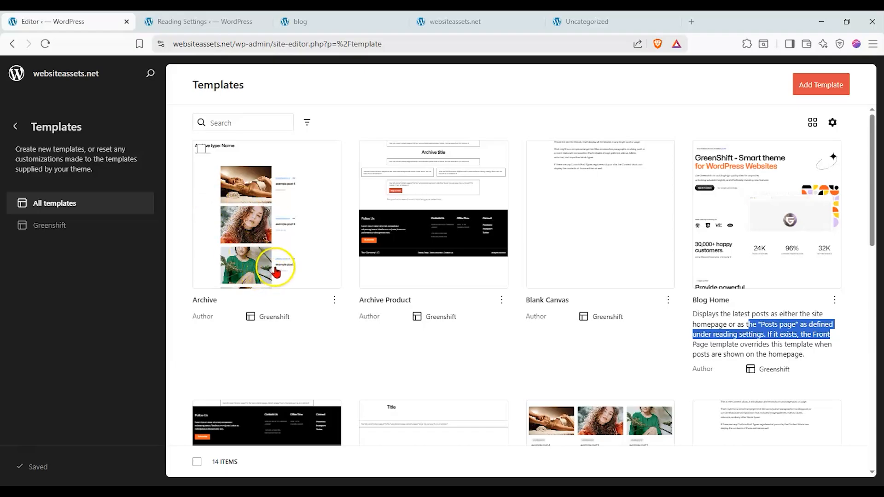
click(269, 214)
click(799, 130)
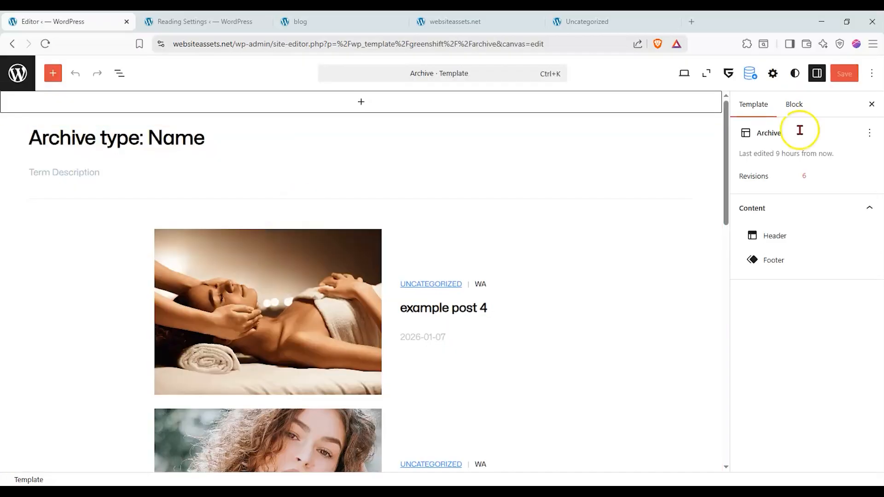
click(868, 72)
scroll(813, 256, down, 3)
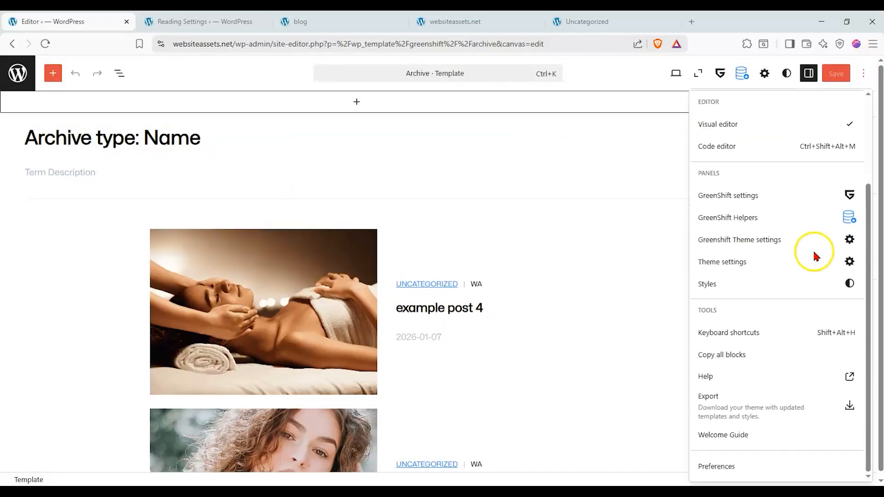
click(743, 354)
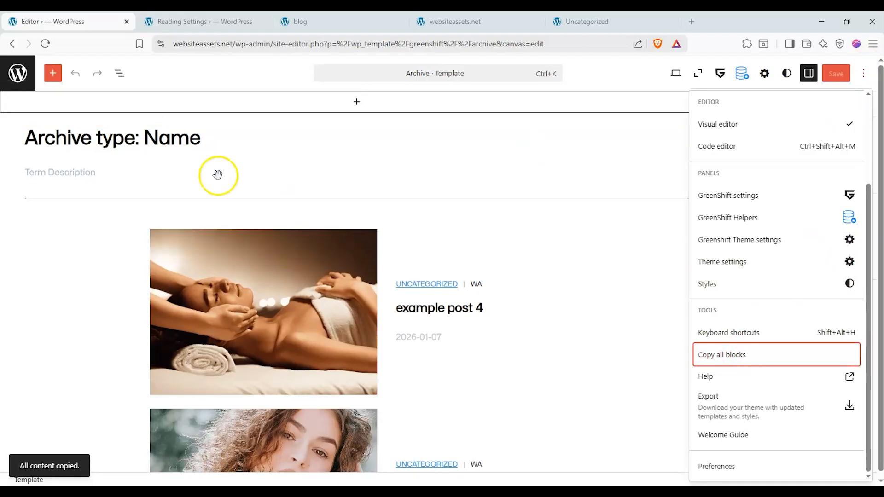
Open the Blog Home template and delete the Group block between its Header and Footer.
click(12, 43)
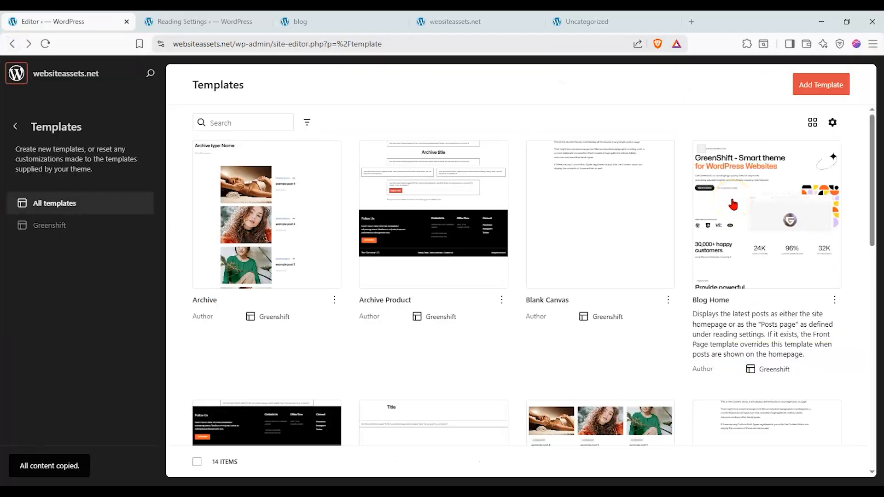
click(732, 204)
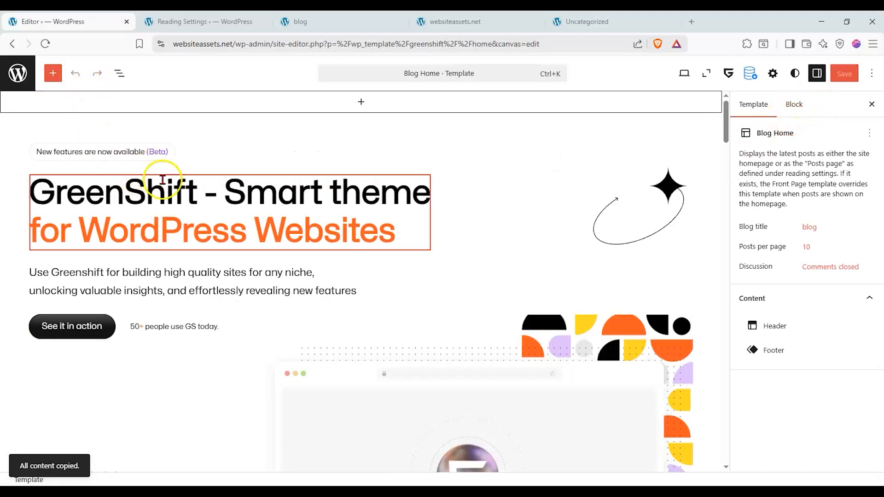
key(ctrl+a)
click(120, 74)
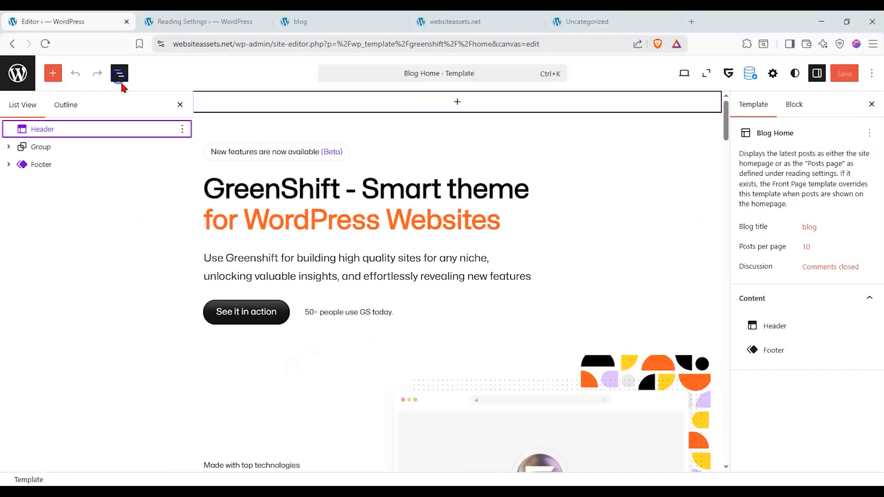
click(182, 146)
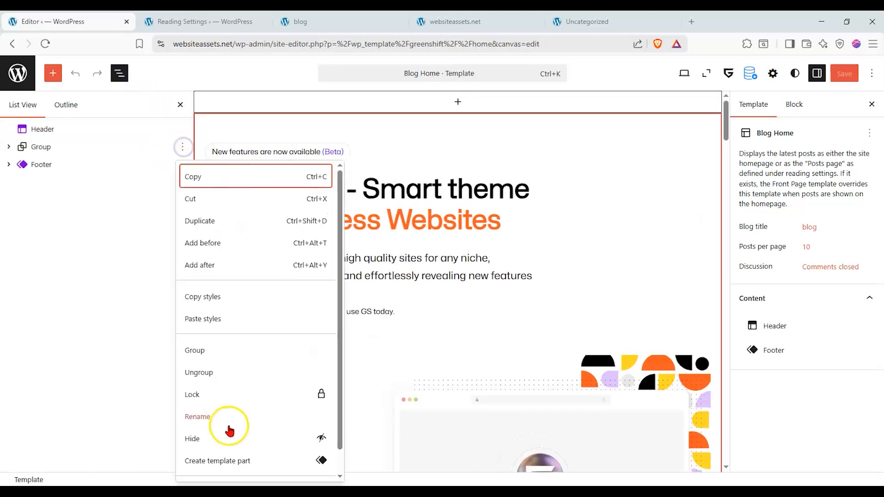
scroll(229, 432, down, 2)
click(227, 463)
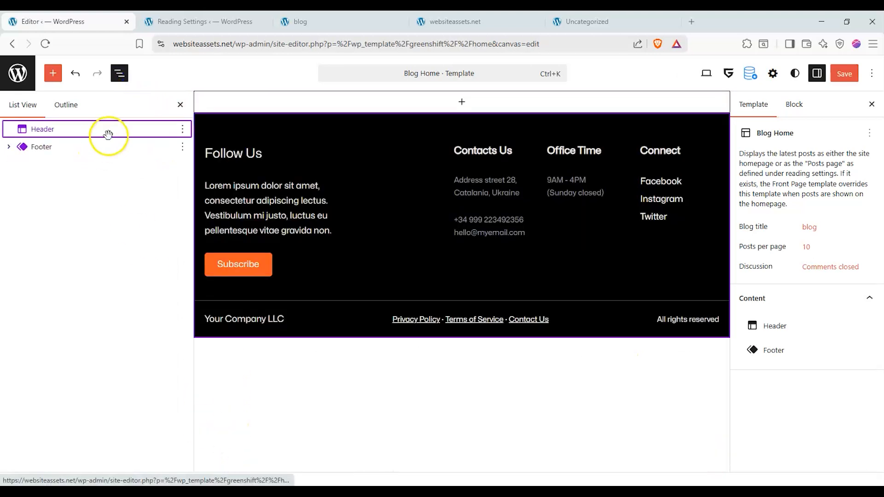
click(871, 73)
scroll(698, 330, down, 3)
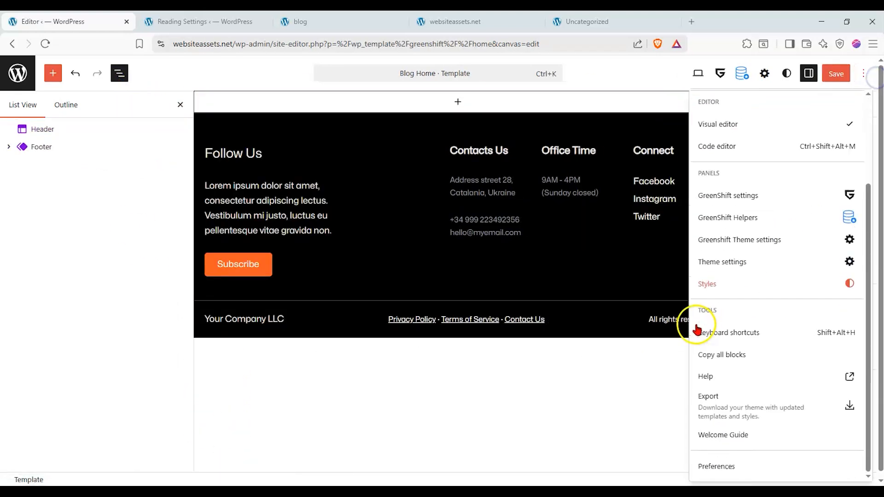
click(231, 320)
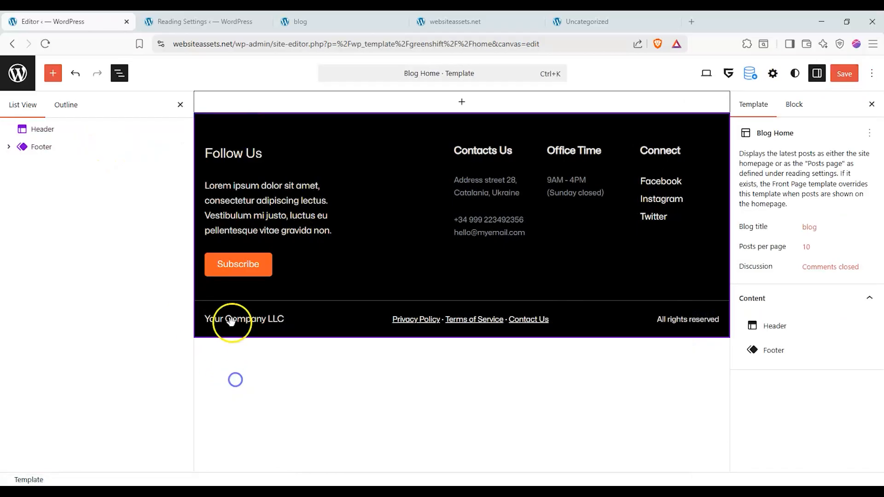
click(474, 103)
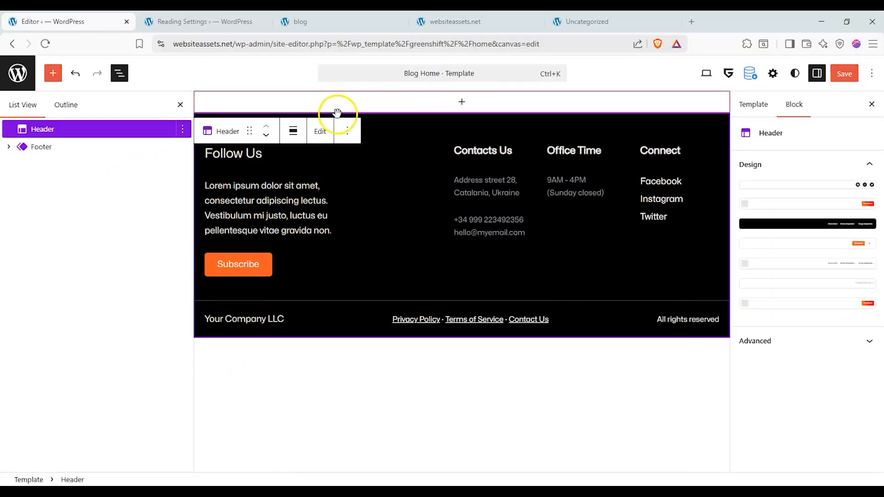
click(347, 131)
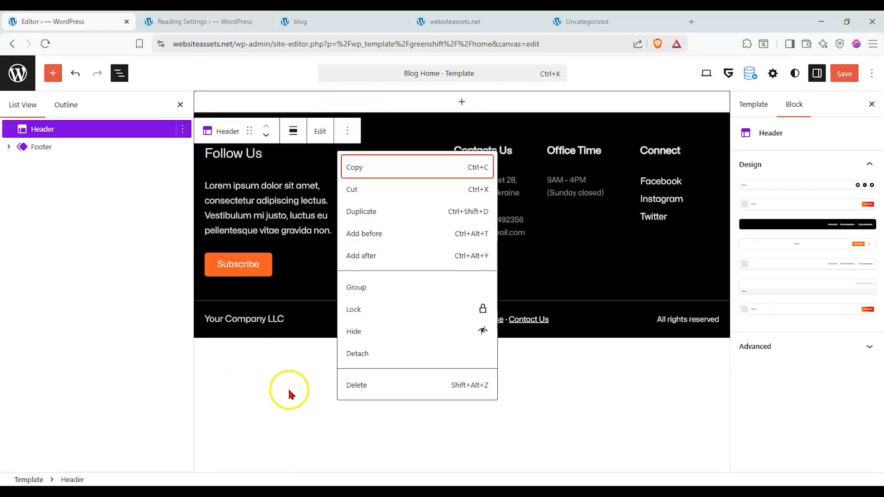
click(286, 368)
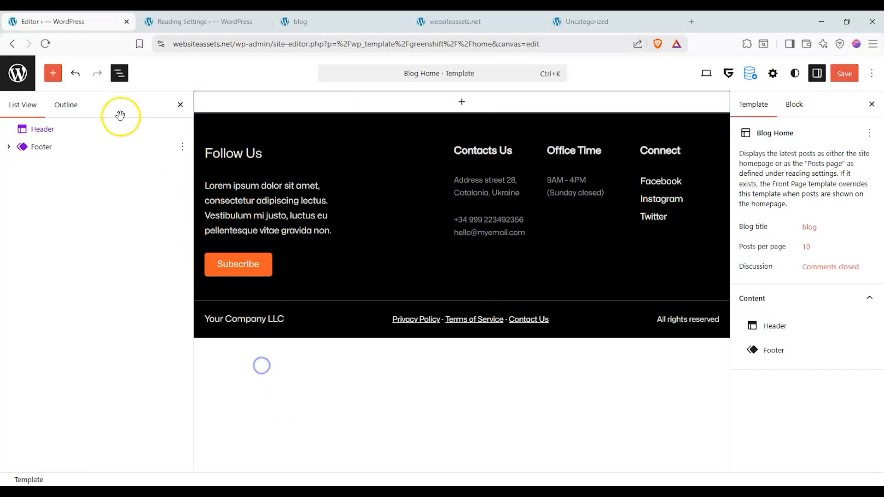
click(60, 129)
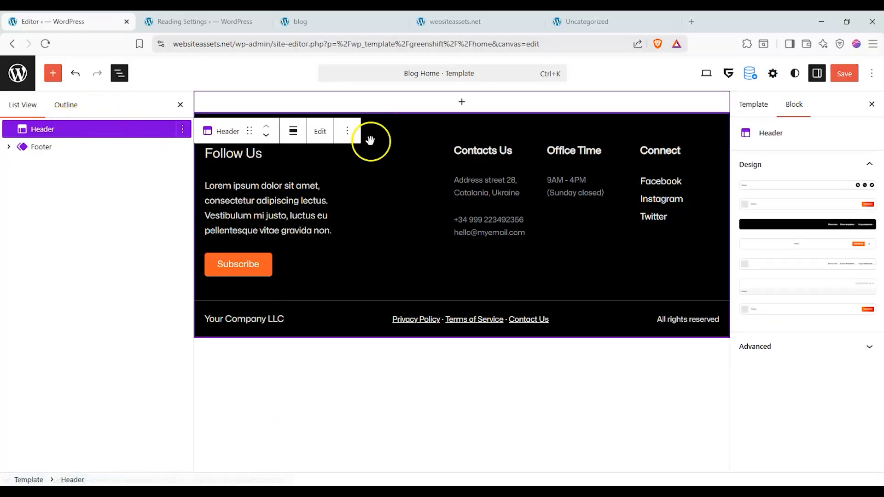
click(65, 106)
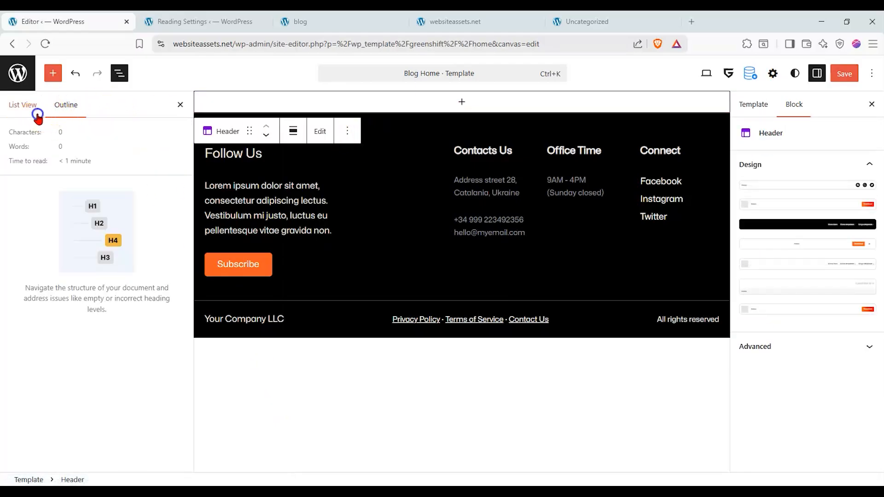
click(38, 115)
click(53, 74)
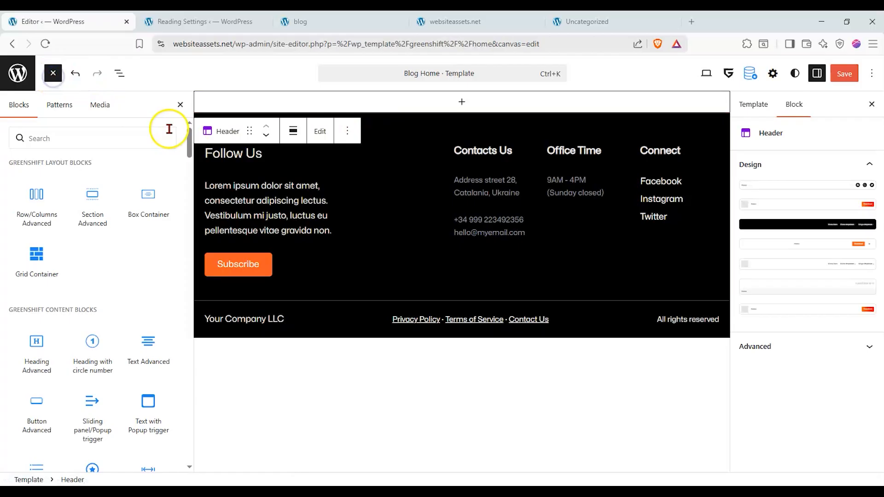
click(286, 102)
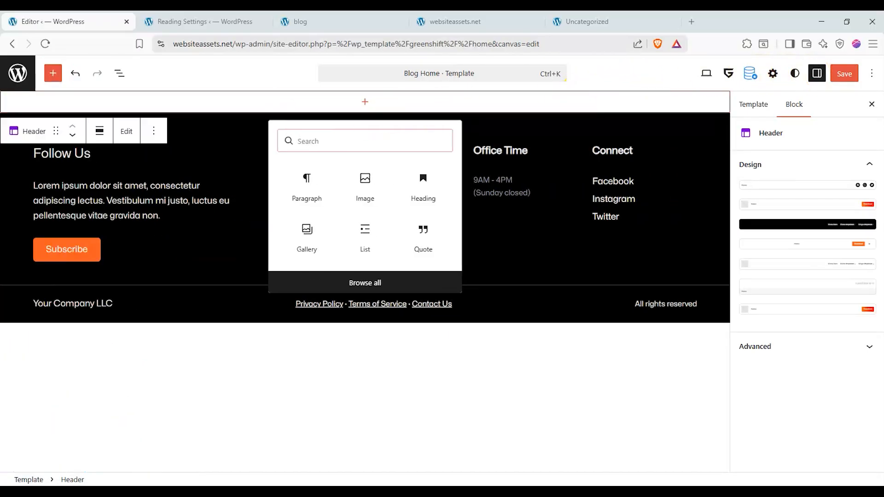
click(871, 74)
scroll(778, 228, down, 3)
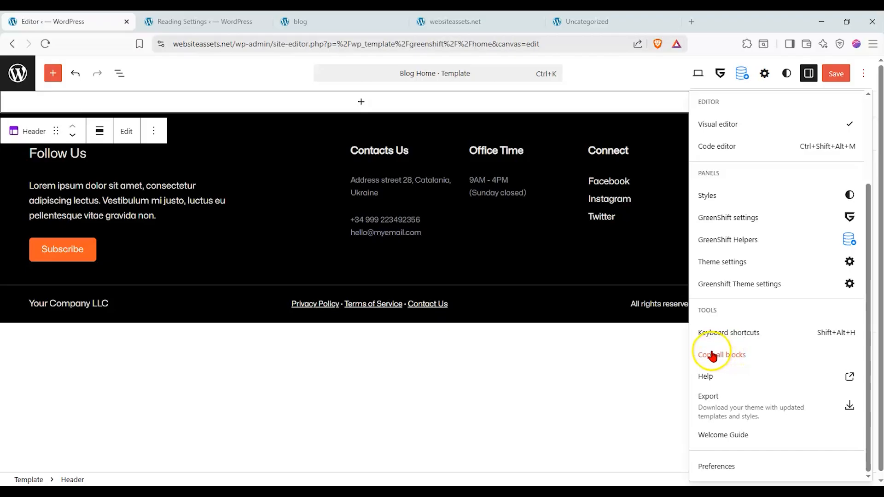
click(607, 371)
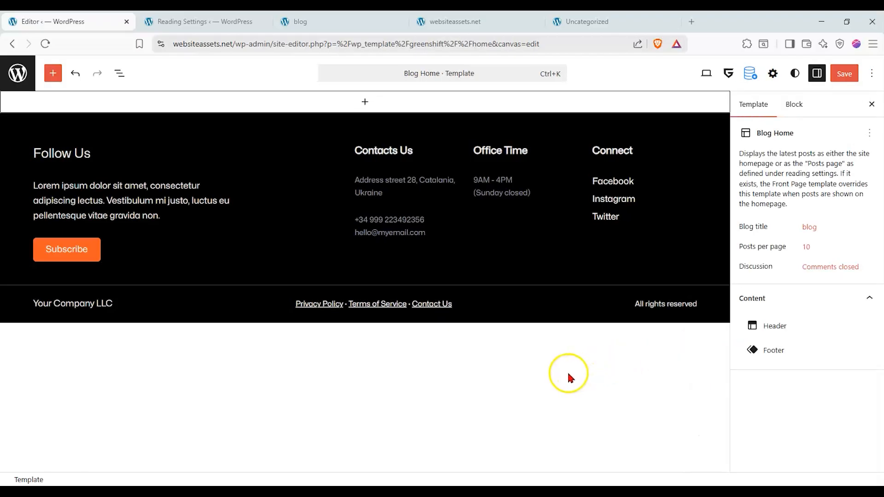
Paste the copied Archive blocks into the Blog Home template at the header area and save the template.
click(359, 104)
key(ctrl+v)
scroll(335, 167, down, 5)
scroll(332, 174, up, 15)
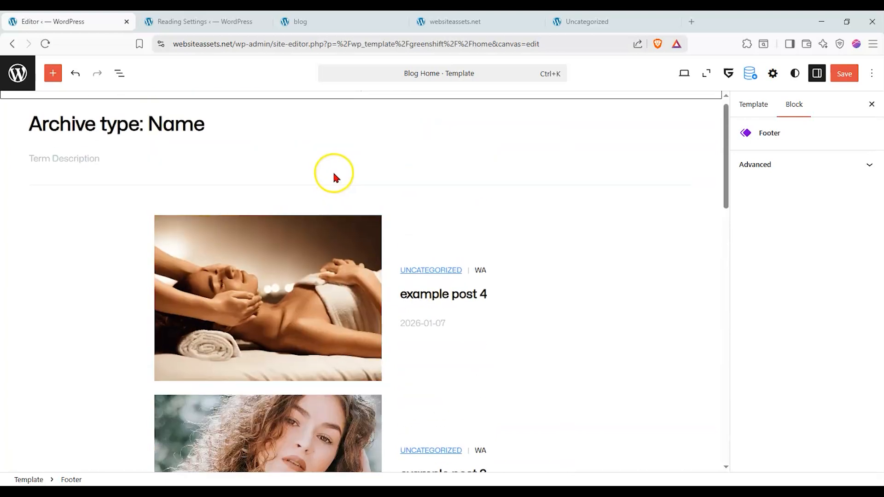
click(850, 80)
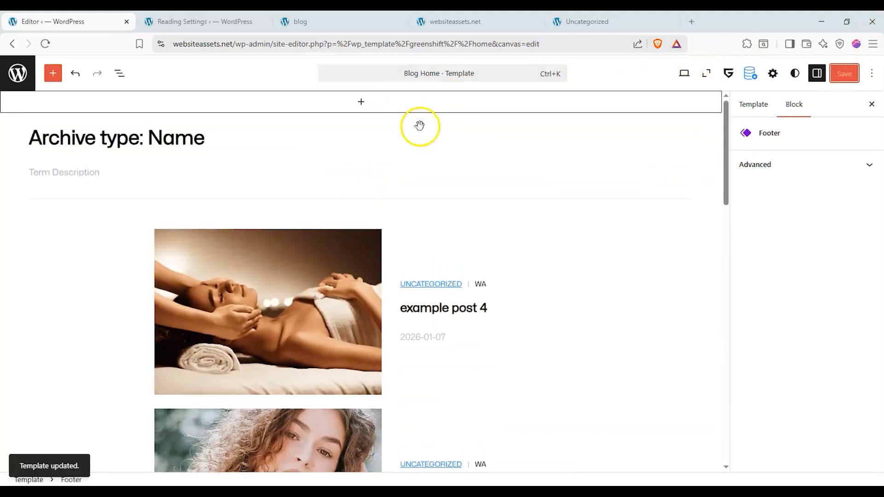
Reload the live blog page, look through its post list, and check the live homepage.
click(357, 18)
click(45, 44)
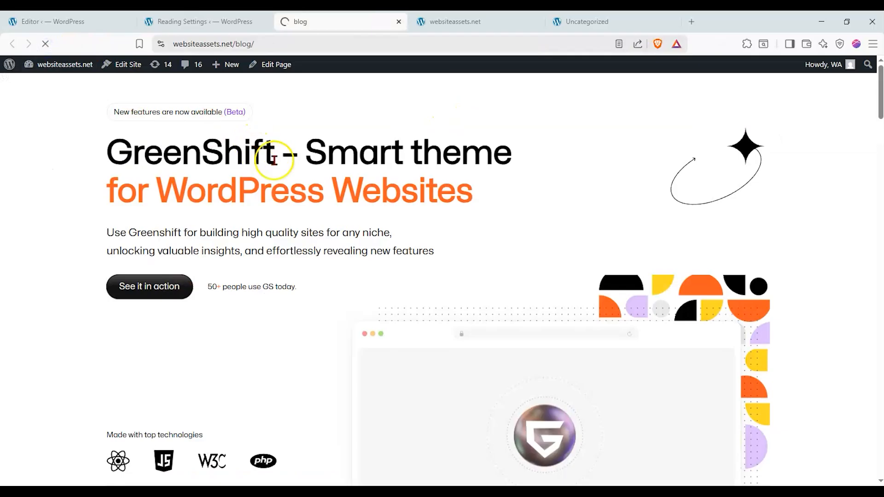
scroll(131, 184, down, 10)
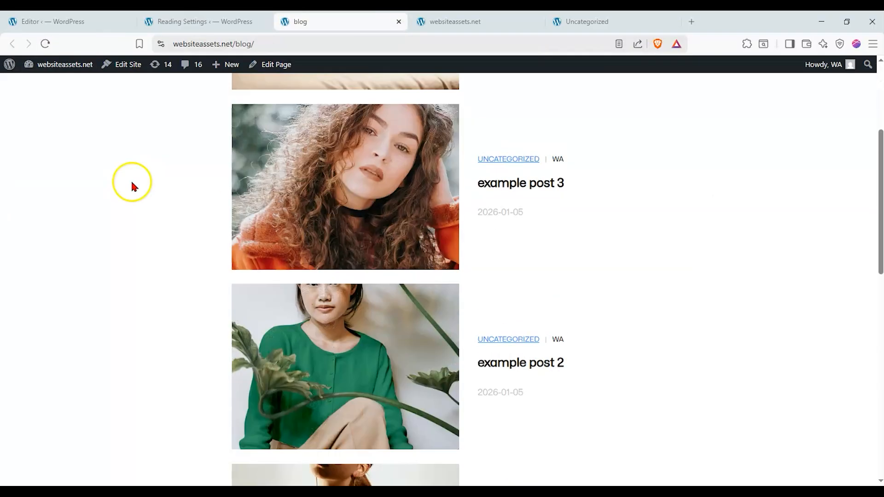
scroll(131, 184, up, 10)
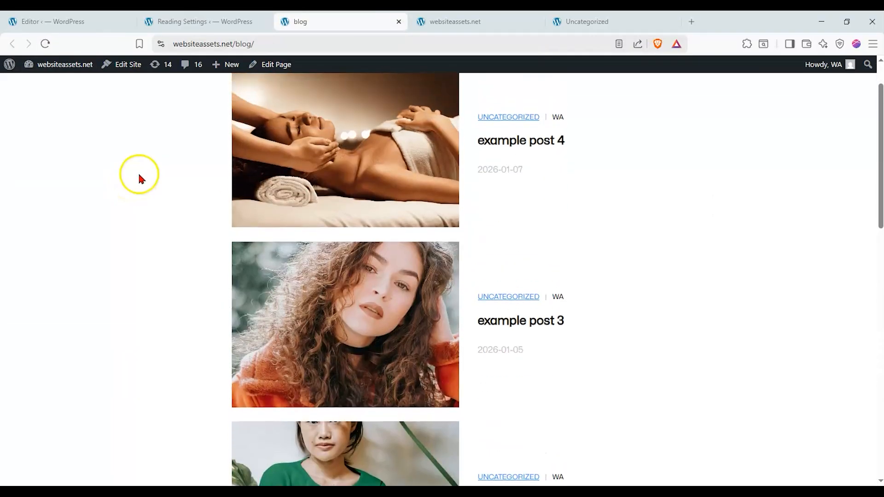
click(432, 21)
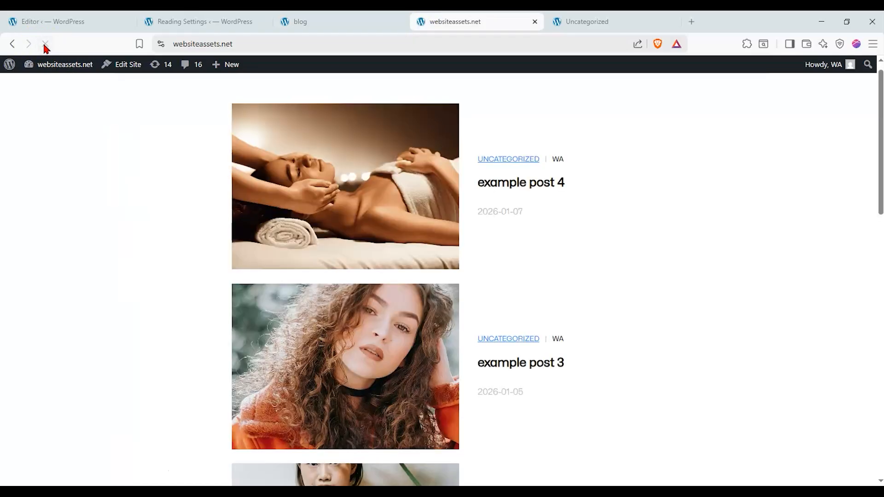
Set the static homepage to Home in the Reading settings, keeping blog as the posts page, and save.
click(63, 22)
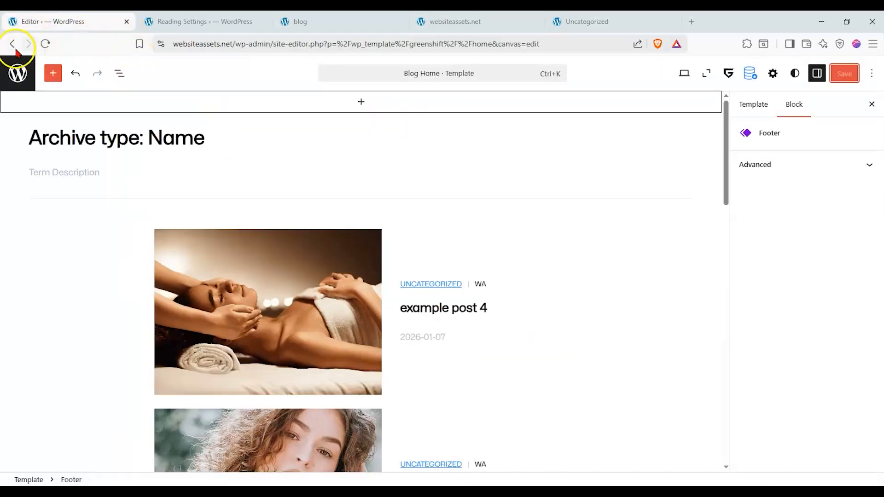
click(184, 22)
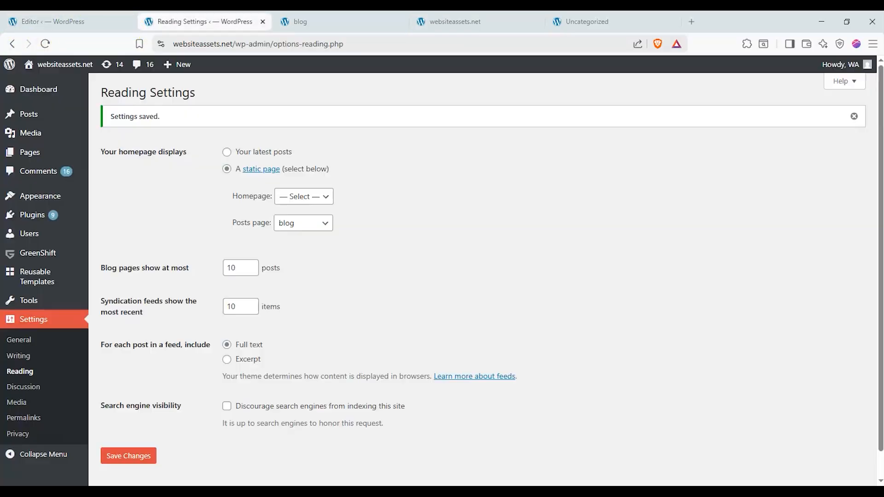
click(310, 192)
click(302, 241)
click(141, 456)
Compare the live homepage with the blog page and reload the homepage to check the new homepage setting.
click(435, 24)
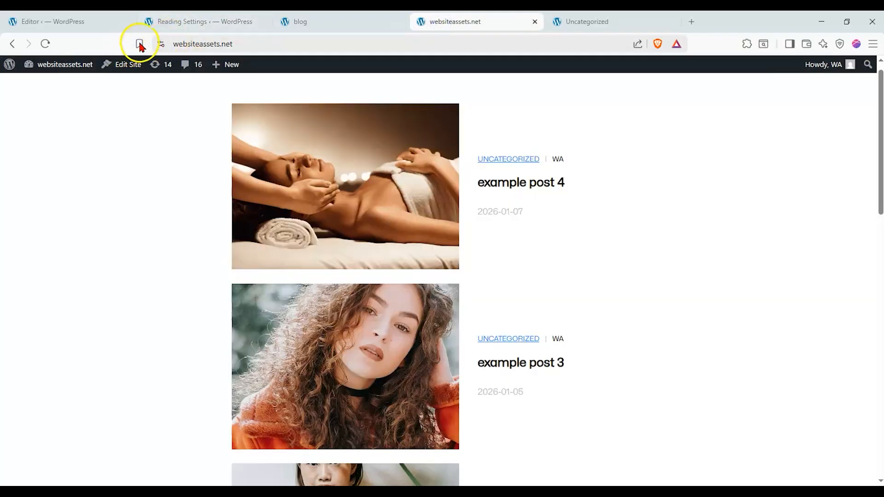
click(295, 22)
click(444, 25)
click(309, 21)
click(441, 28)
click(45, 43)
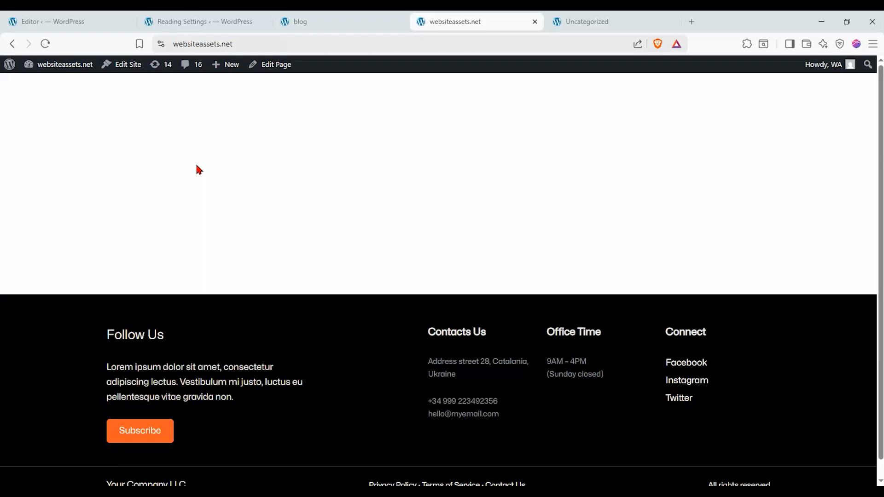
Look through the post grid on the live Uncategorized category page.
click(564, 27)
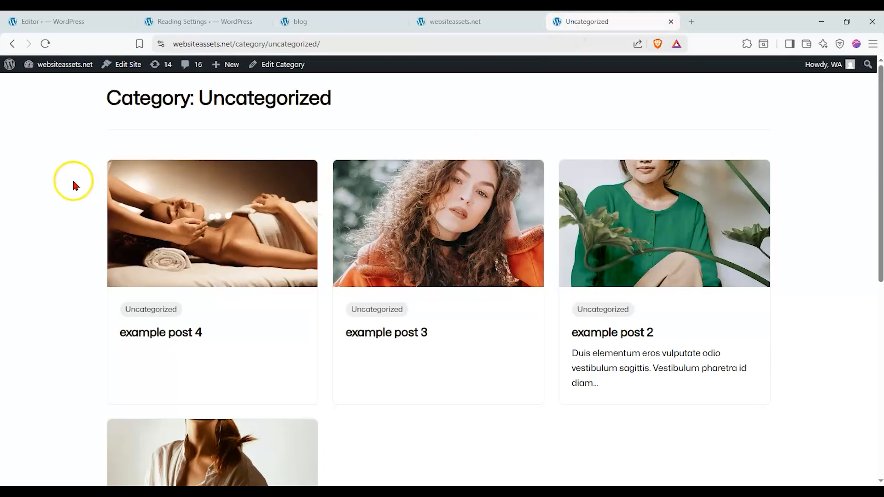
scroll(240, 206, down, 1)
scroll(320, 216, down, 2)
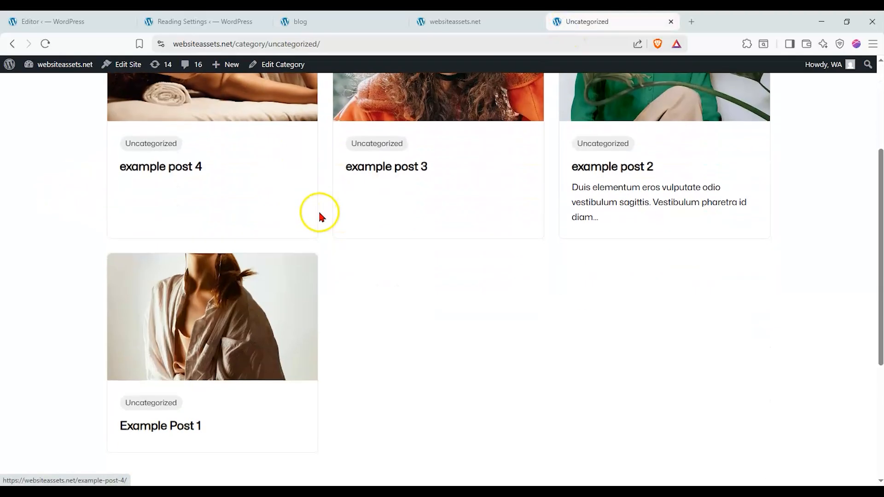
scroll(320, 217, up, 3)
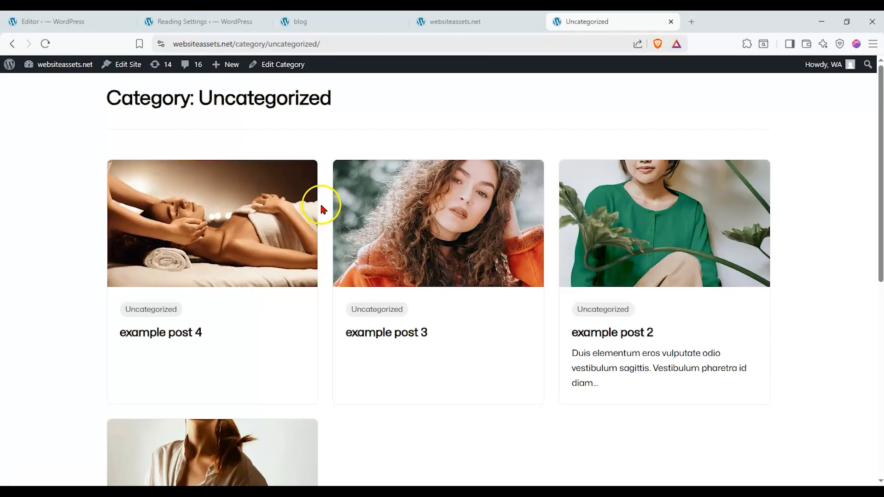
click(243, 213)
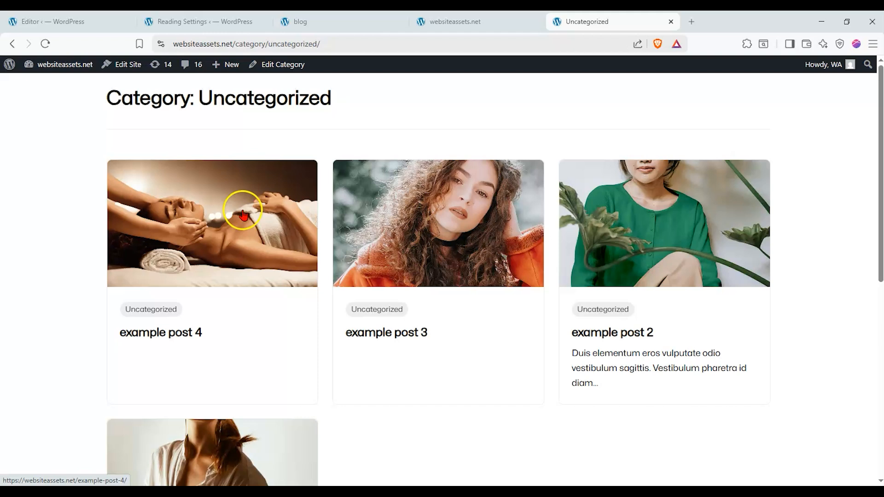
Try to reset the Archive template to its default from the site editor's template list.
key(ctrl+1)
click(834, 301)
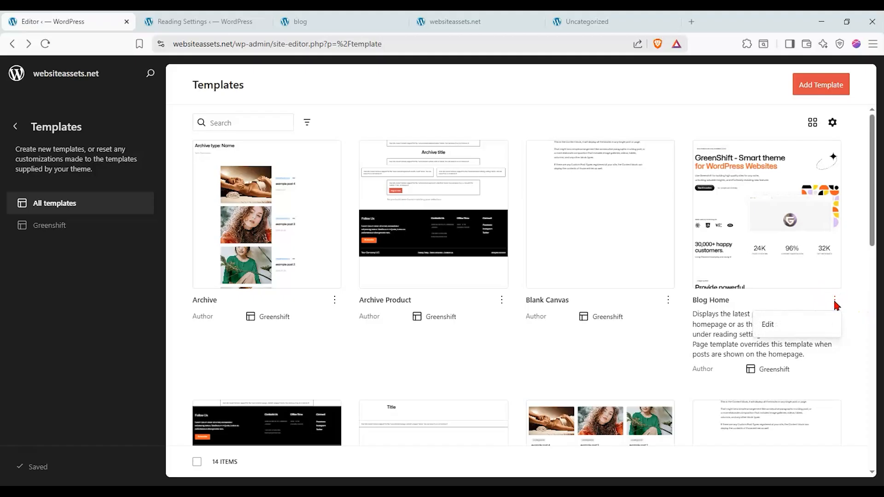
click(334, 301)
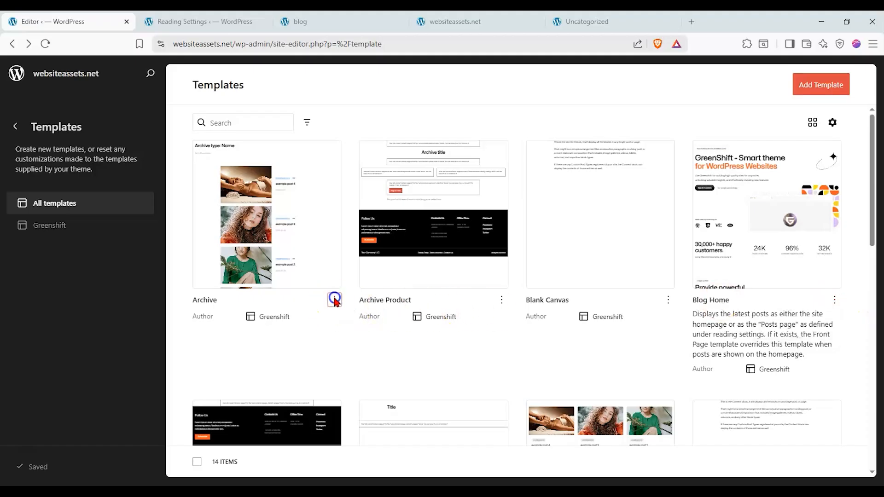
click(269, 369)
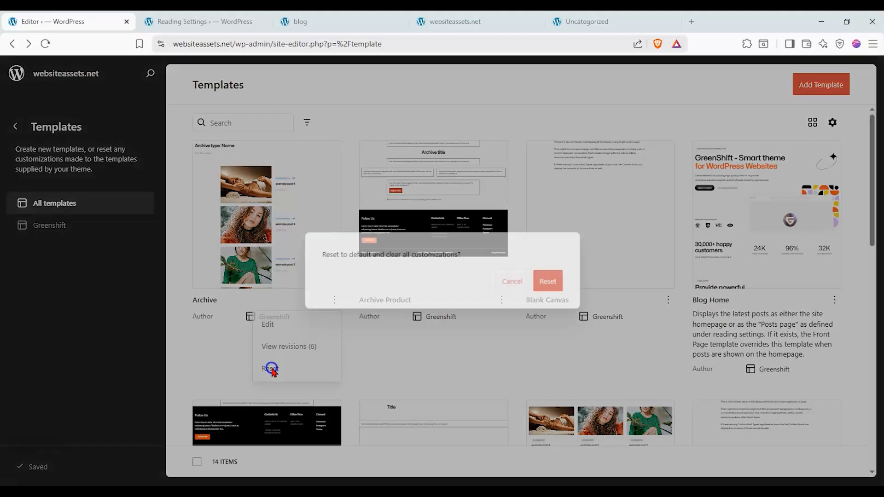
click(551, 281)
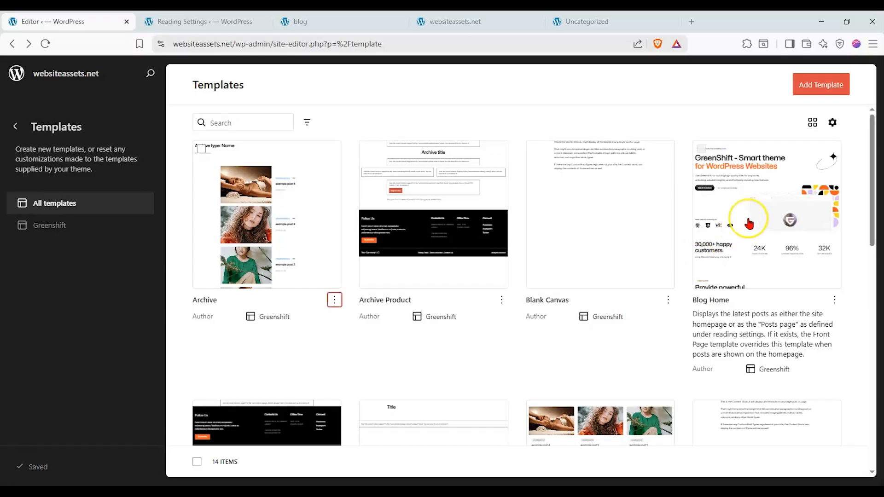
Find the Index template, open it to read its description, and return to the template list.
scroll(749, 224, down, 6)
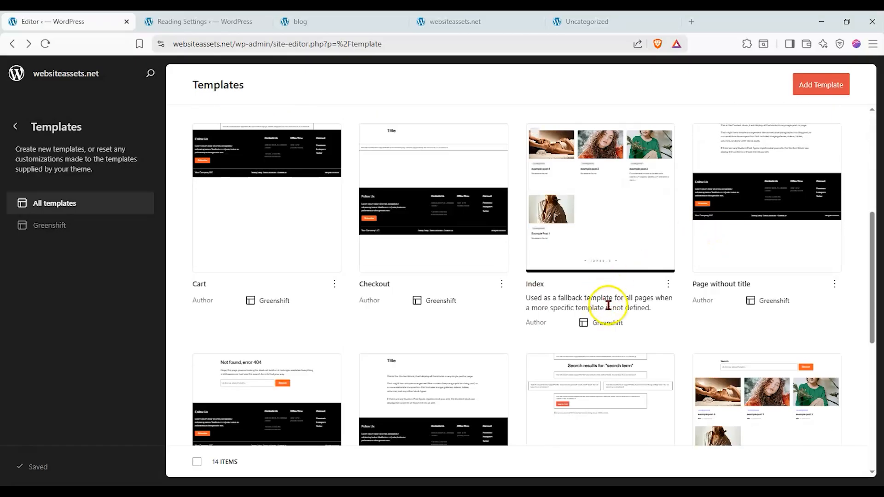
scroll(606, 297, up, 1)
scroll(597, 300, up, 4)
scroll(558, 290, down, 3)
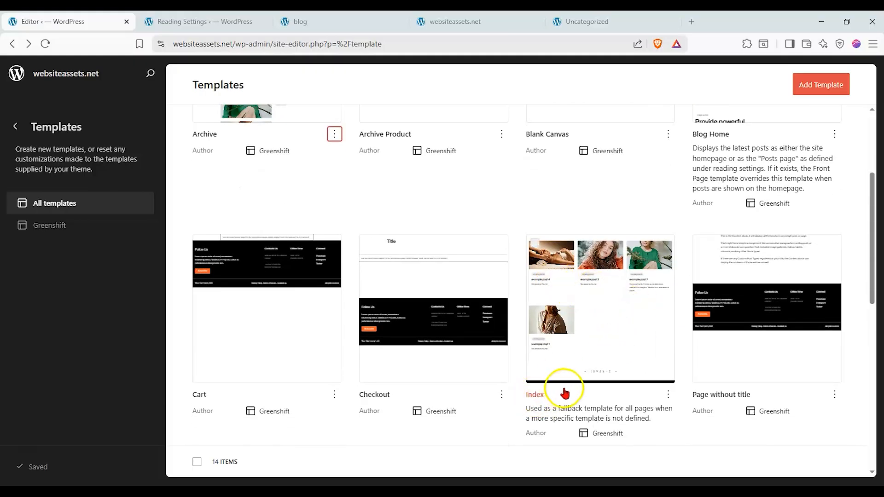
click(603, 365)
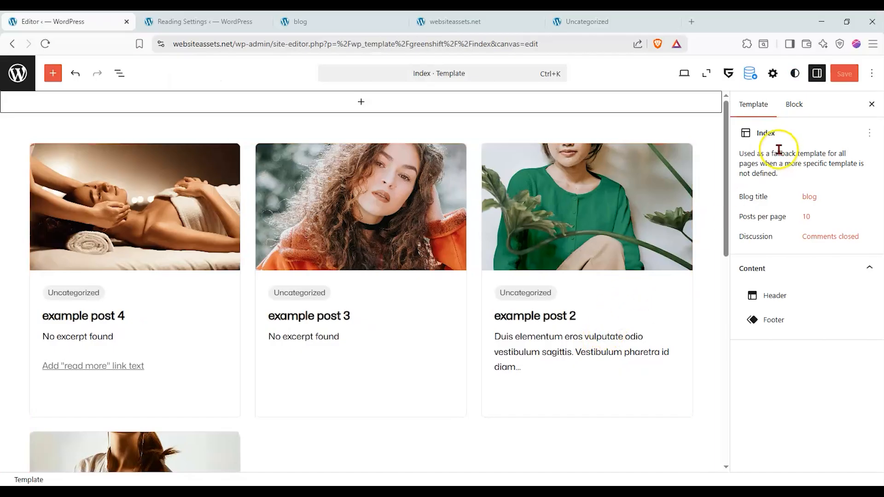
drag(746, 153, 776, 172)
click(792, 166)
click(774, 171)
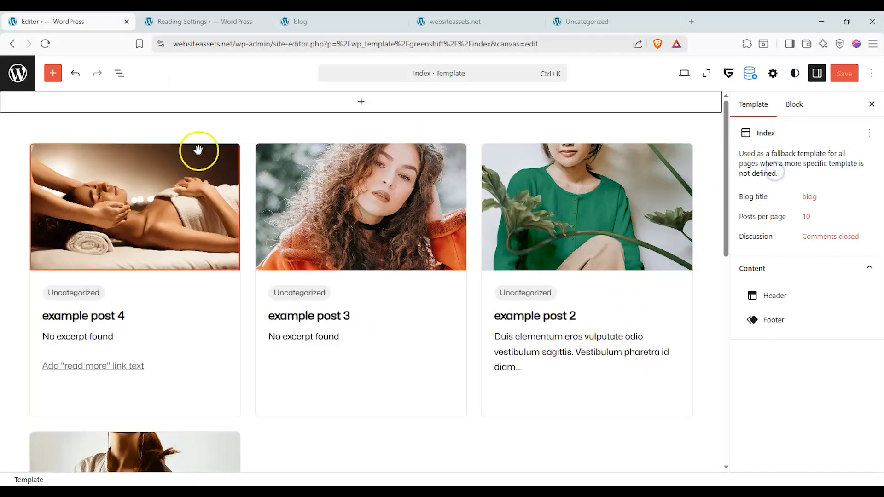
click(10, 46)
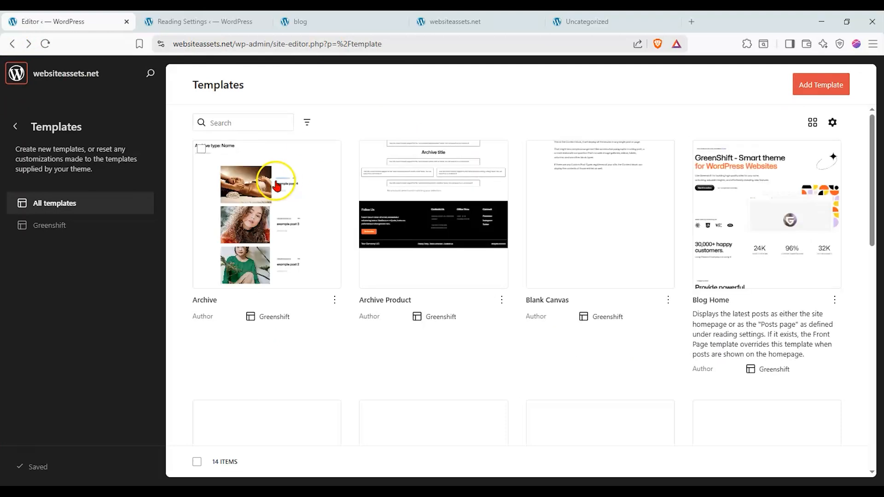
Open the Archive template and inspect its archive title, term description, separator and post columns.
click(275, 208)
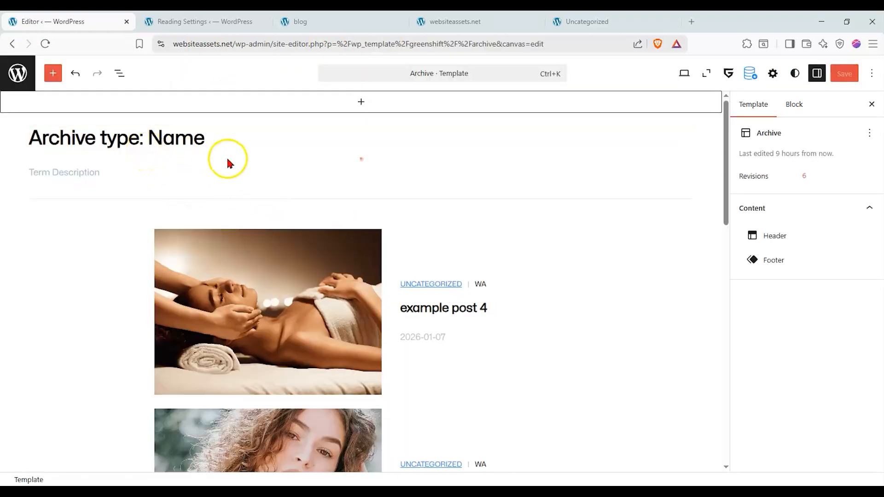
click(226, 142)
click(759, 108)
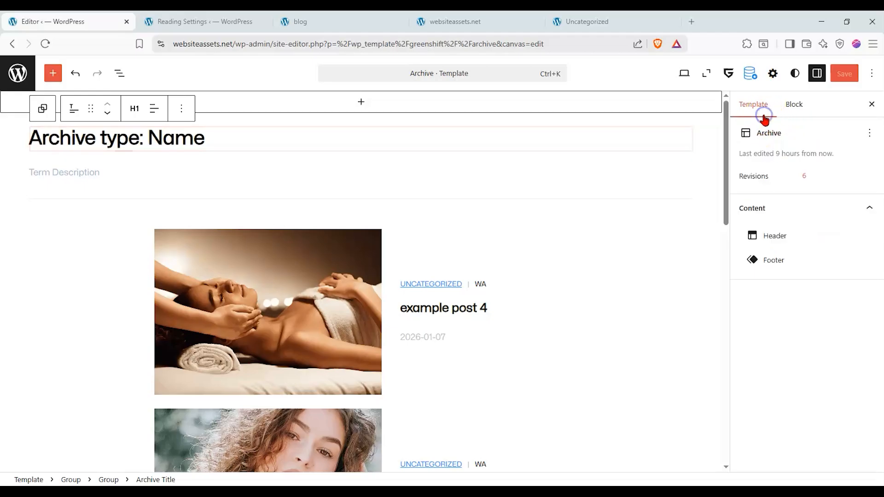
click(262, 176)
scroll(300, 214, down, 3)
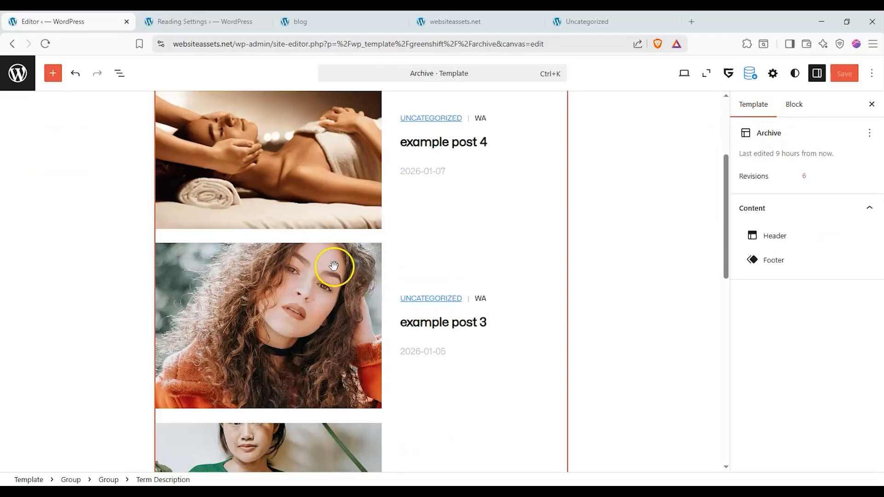
click(358, 209)
click(426, 209)
scroll(424, 248, up, 3)
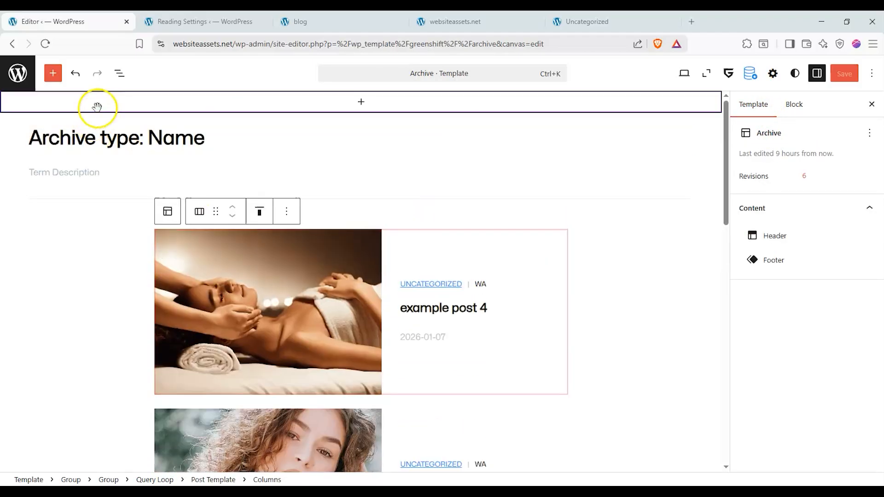
click(698, 183)
click(657, 210)
click(657, 212)
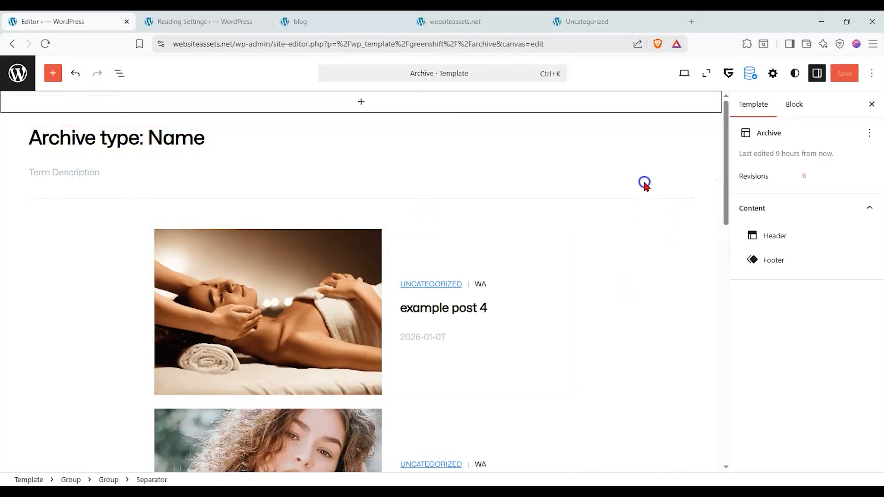
Inspect the Archive template's pagination links and the block settings of its Post Template.
scroll(606, 215, down, 10)
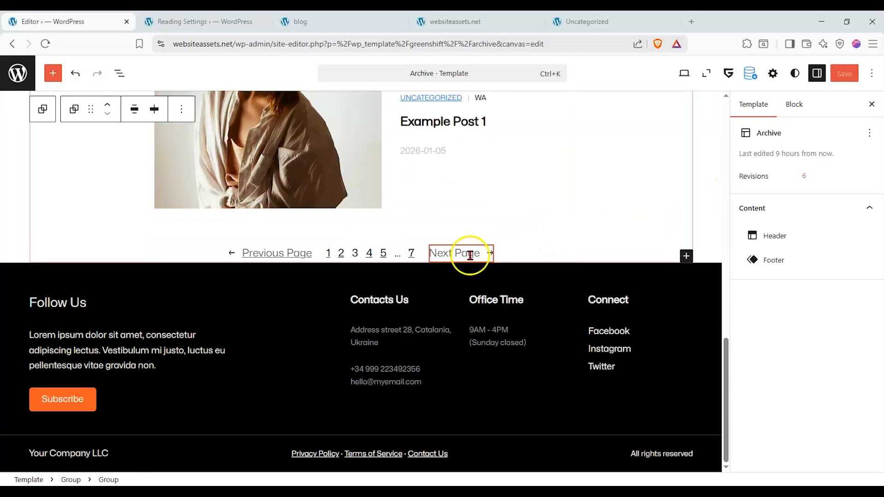
click(470, 250)
click(413, 251)
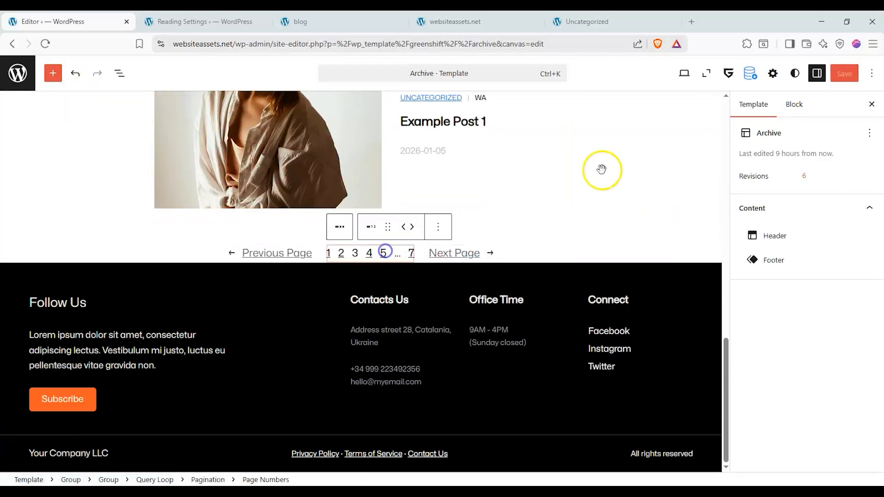
click(809, 101)
click(369, 195)
scroll(410, 205, up, 12)
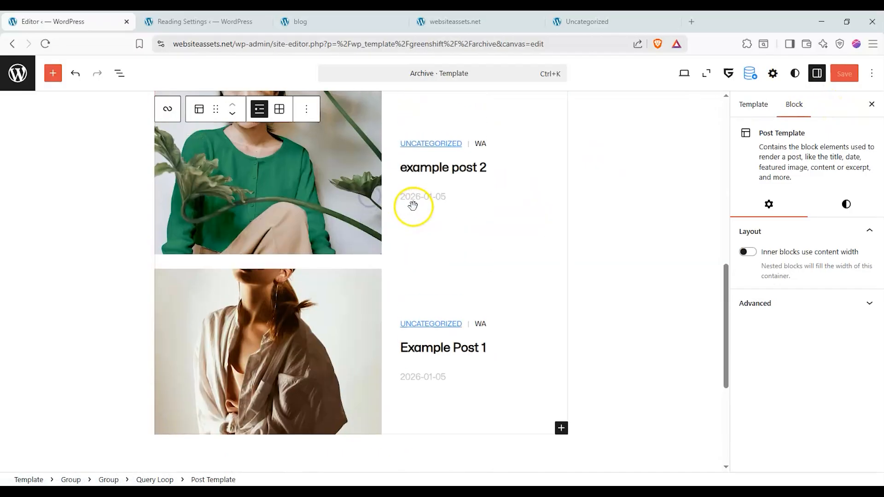
scroll(504, 219, up, 3)
Compare the live category heading, delete the Archive template's group holding the archive title and term description, and save.
click(370, 175)
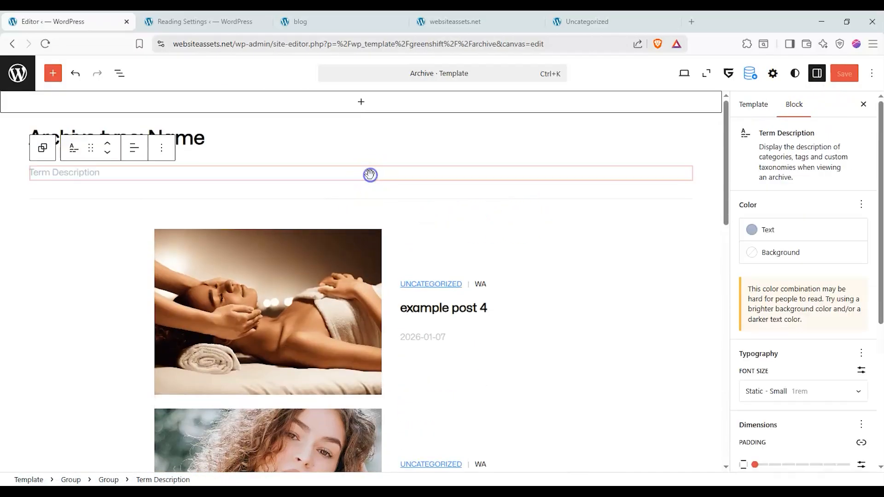
click(412, 152)
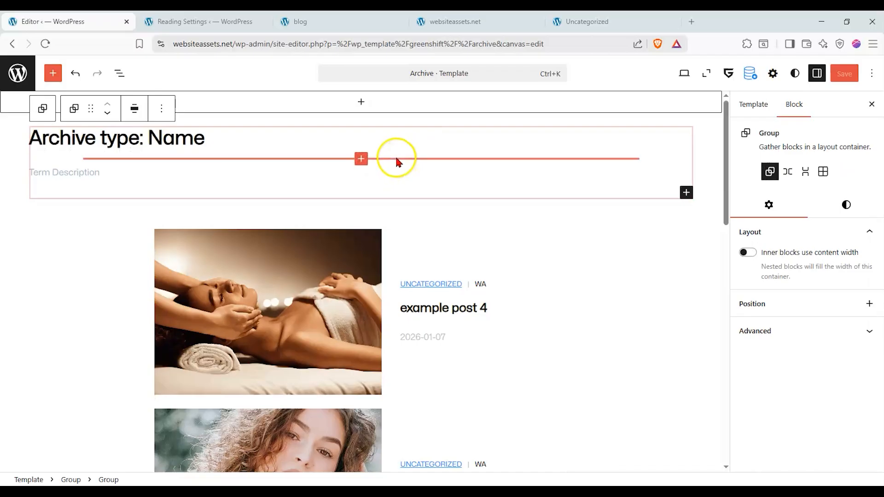
drag(585, 21, 218, 19)
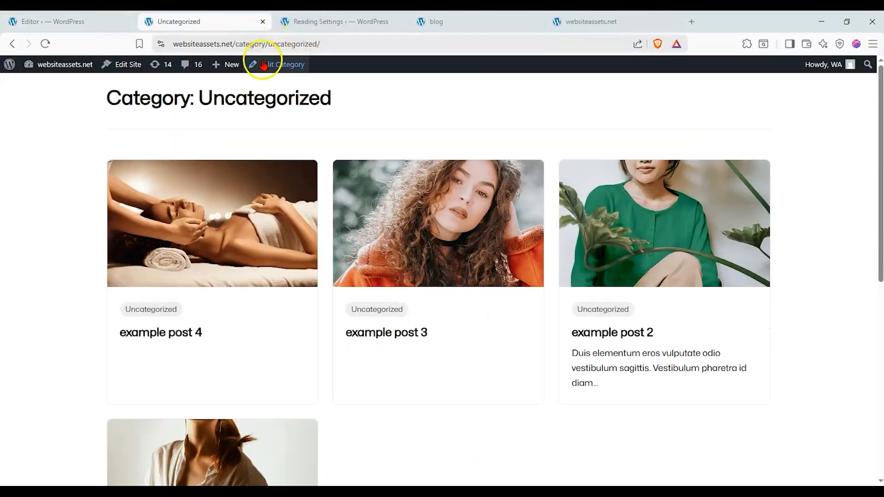
click(81, 21)
click(161, 109)
scroll(207, 460, down, 1)
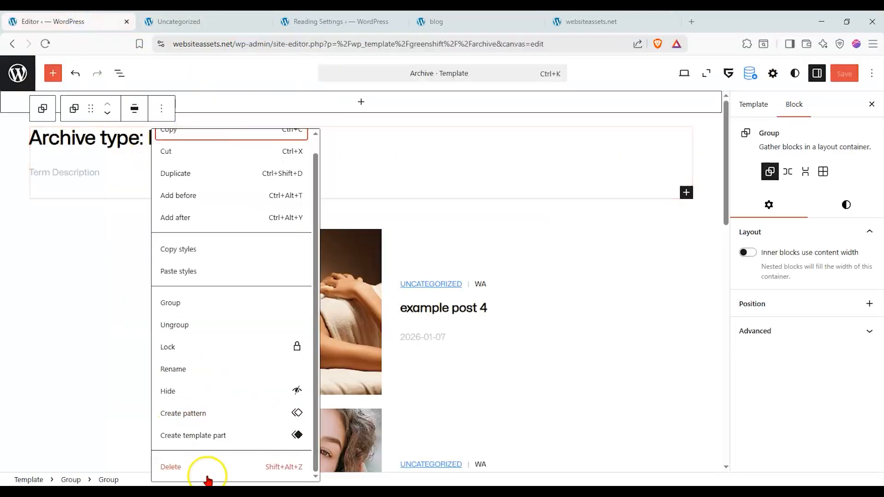
click(207, 467)
click(848, 83)
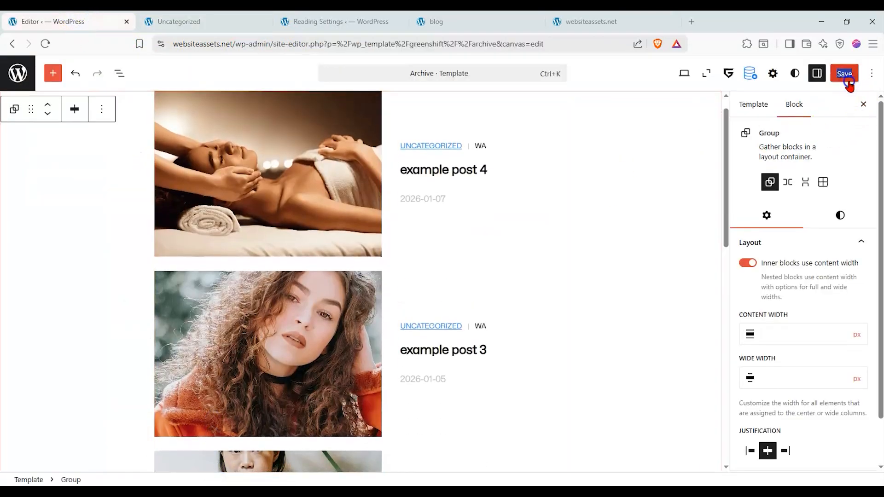
Reload the live Uncategorized category page and look through its updated post list.
click(198, 22)
click(45, 44)
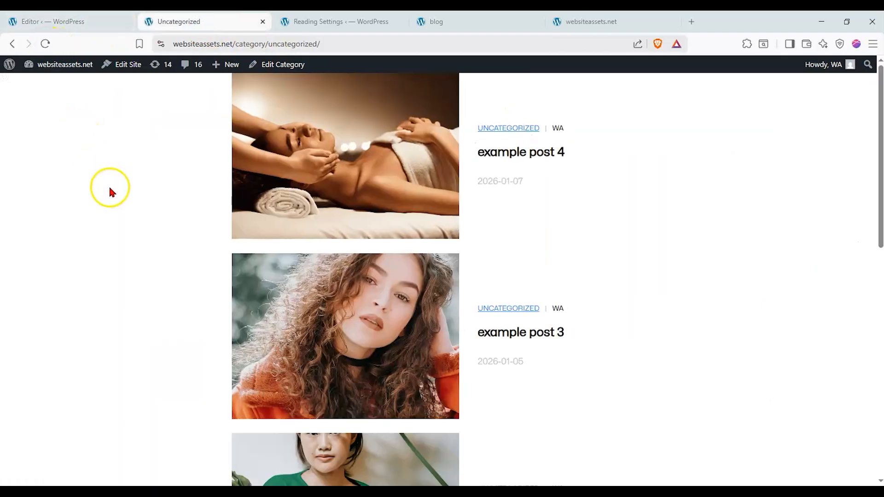
scroll(266, 193, down, 1)
scroll(240, 193, up, 1)
scroll(210, 192, down, 10)
scroll(210, 197, up, 10)
Open the GreenShift dashboard and view its Addons page.
click(374, 22)
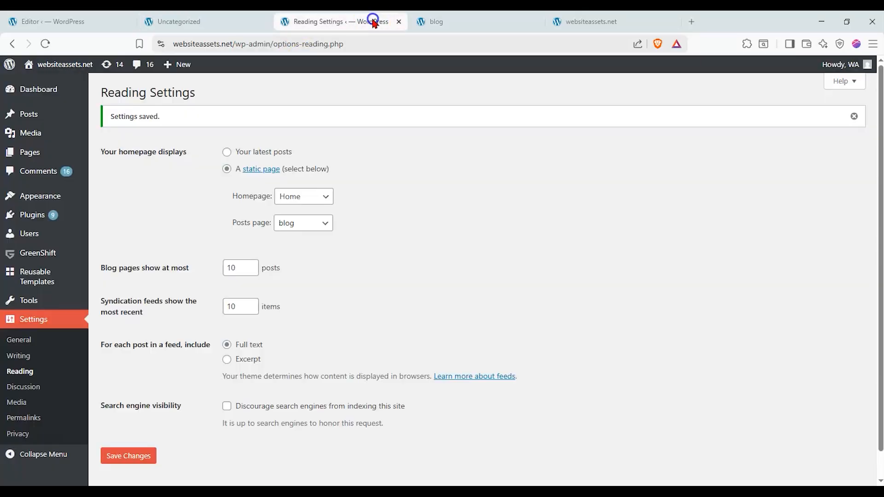
click(54, 253)
click(62, 254)
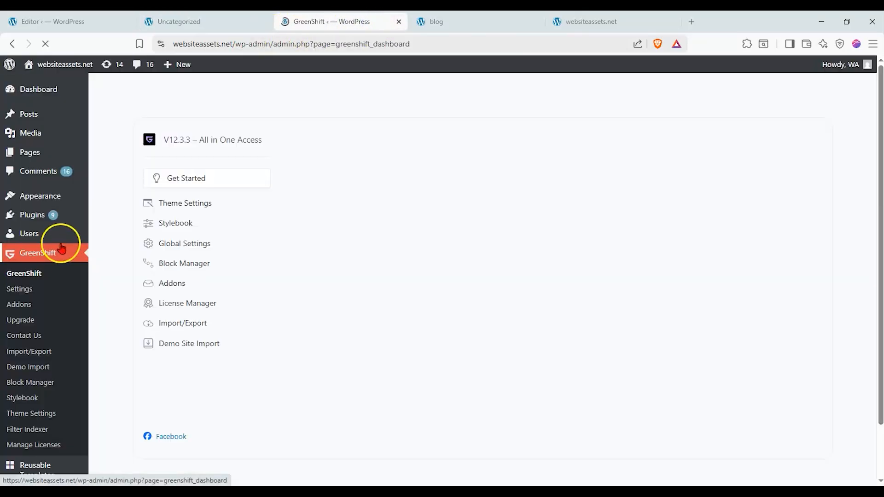
click(182, 283)
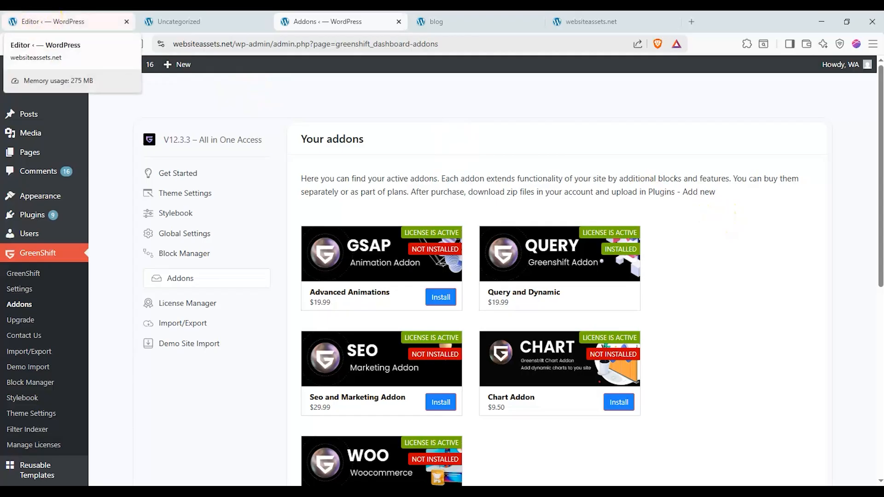
Delete the Archive template's main Group containing the Query Loop, keeping only the Header and Footer.
click(52, 22)
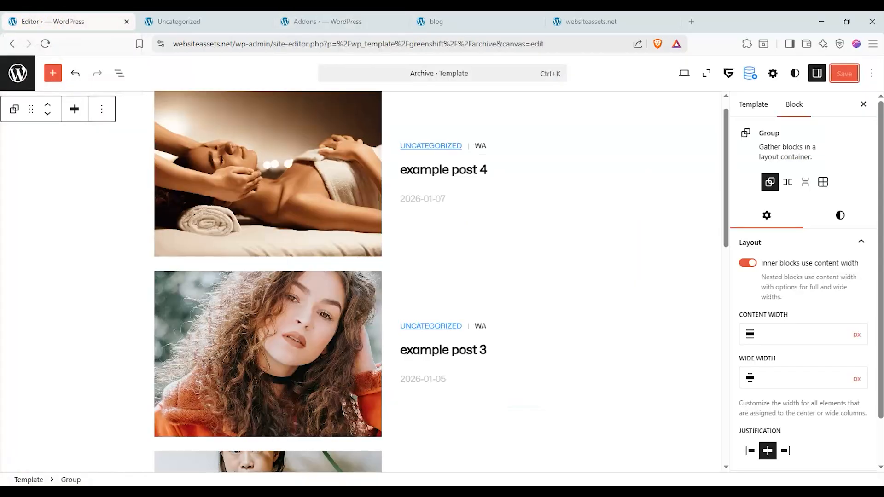
scroll(241, 131, up, 1)
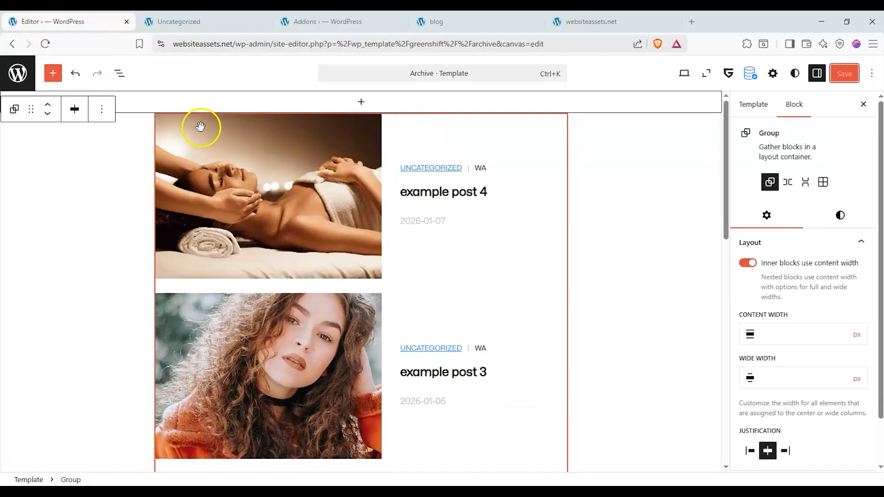
key(ctrl+a)
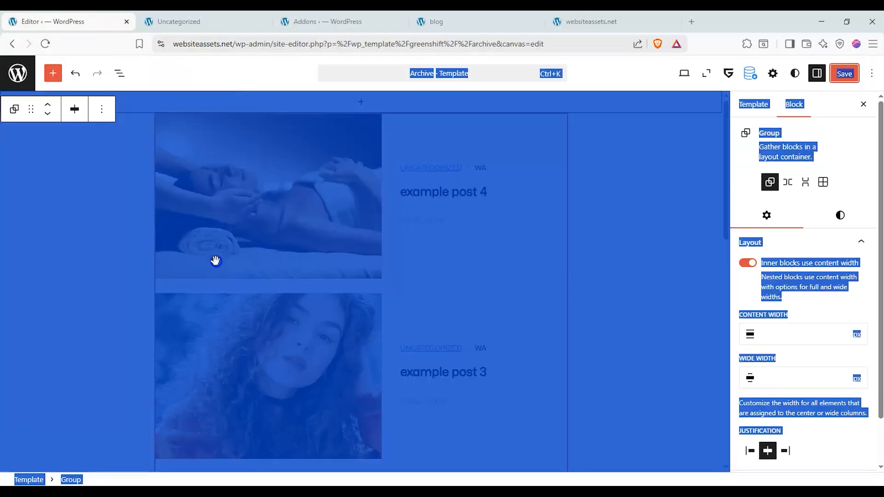
click(215, 260)
click(119, 73)
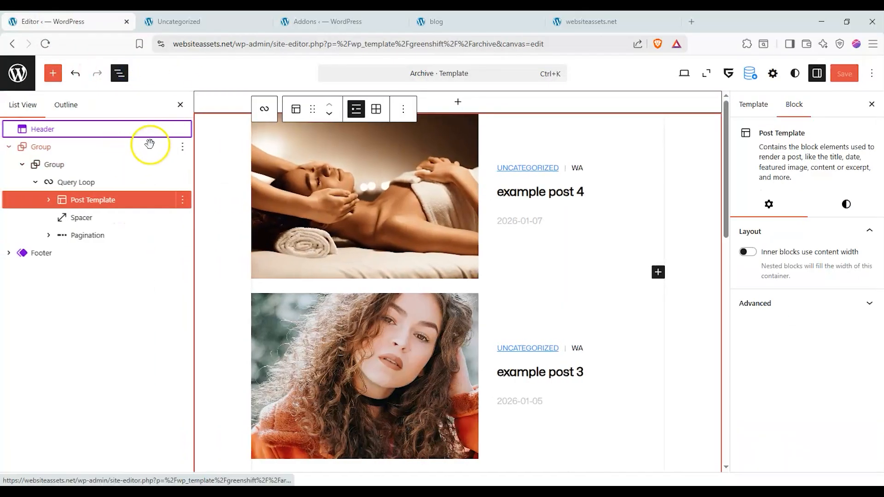
click(154, 146)
click(182, 147)
scroll(198, 450, down, 1)
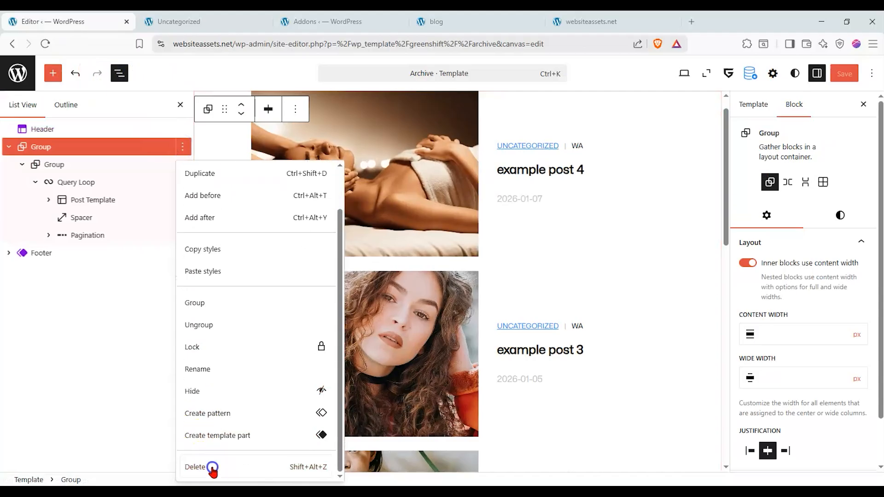
click(211, 468)
click(546, 298)
Try several Header designs and apply the one with a Home link and Facebook, Instagram and Twitter icons.
click(118, 129)
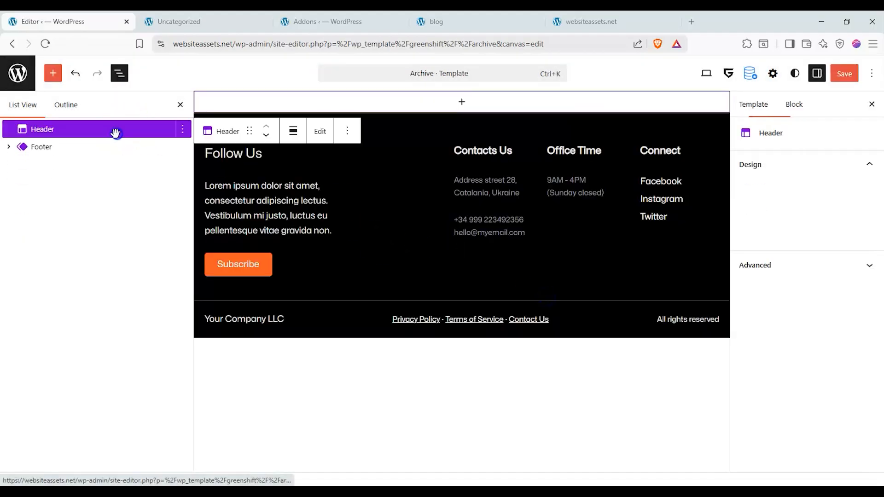
click(813, 217)
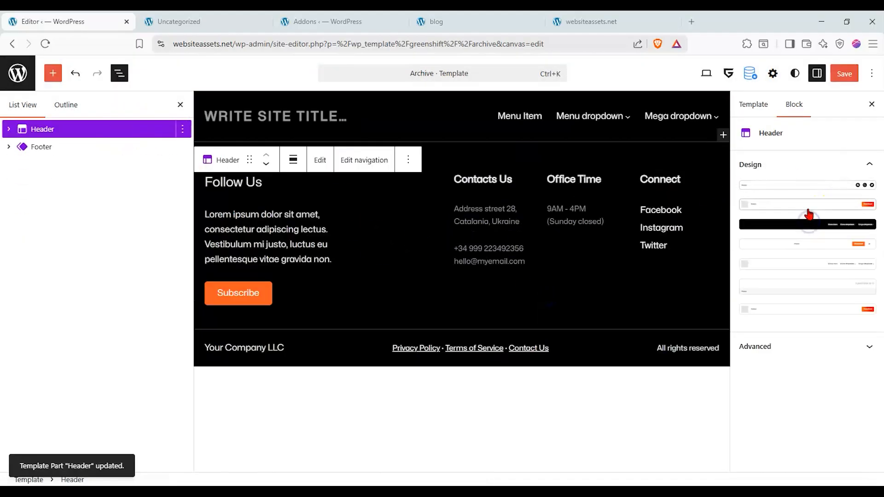
click(808, 206)
click(810, 186)
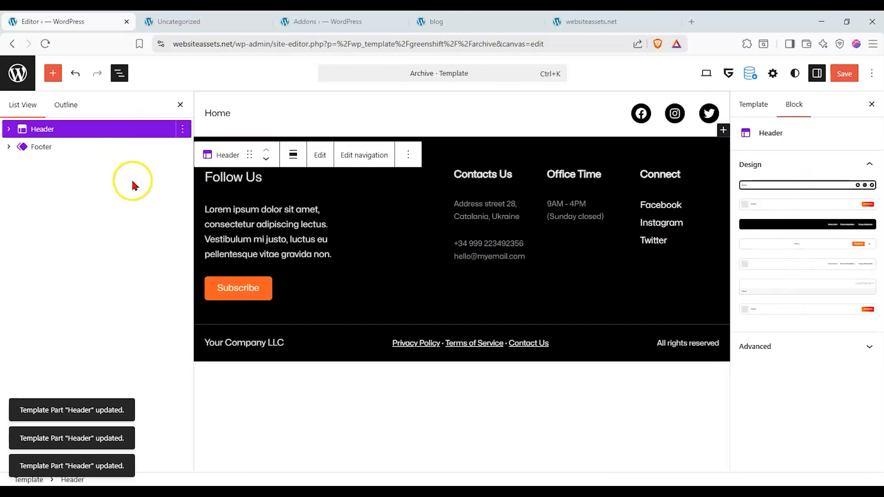
Check the Footer block's settings for design options and expand its inner groups in the block list.
click(116, 152)
click(799, 167)
click(804, 159)
click(9, 147)
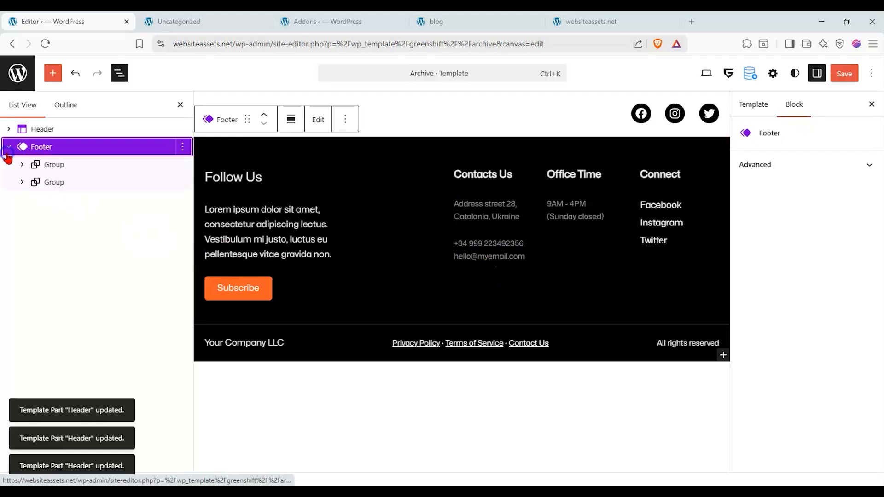
Insert a Heading Advanced block inside the Header, below the Home link and social icons.
click(40, 163)
click(41, 146)
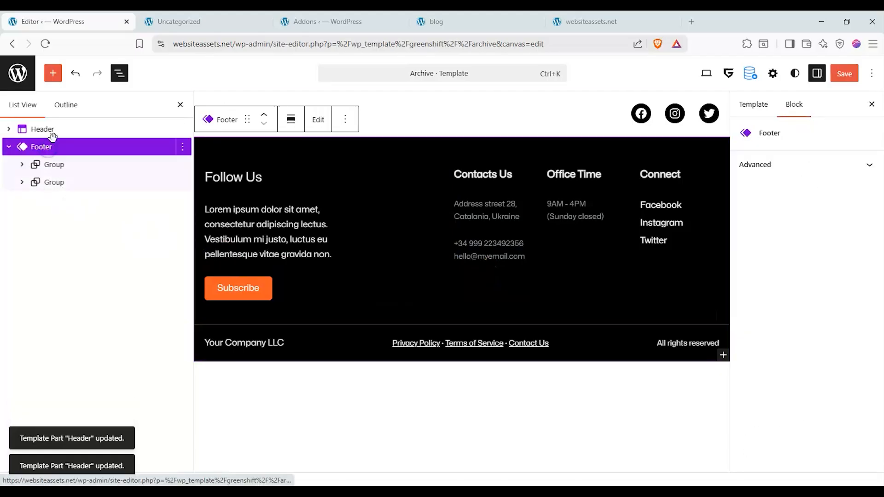
click(43, 129)
click(8, 147)
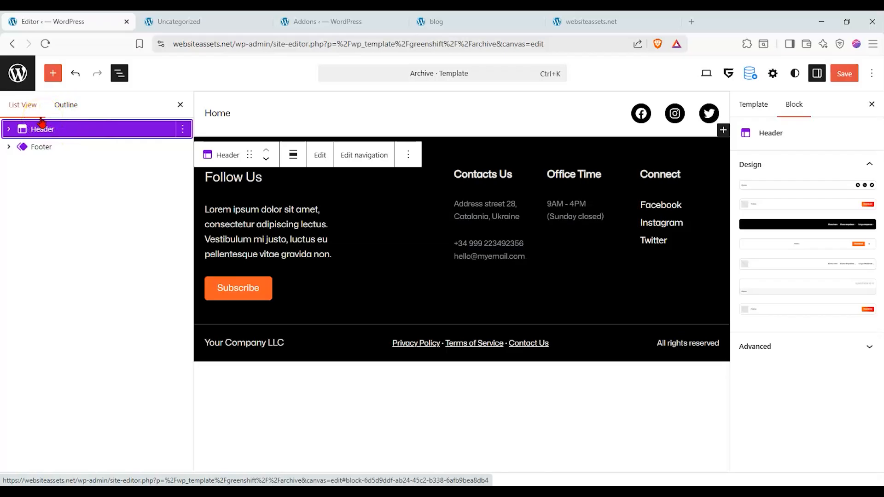
click(53, 73)
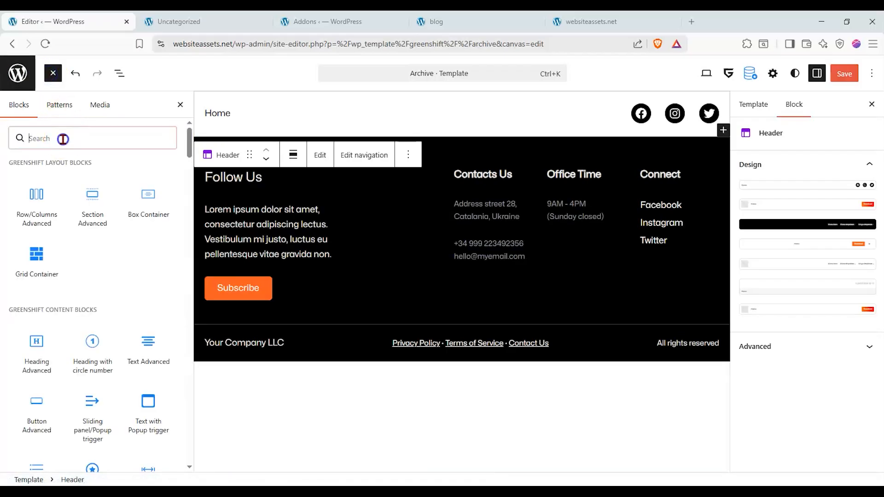
text(hea)
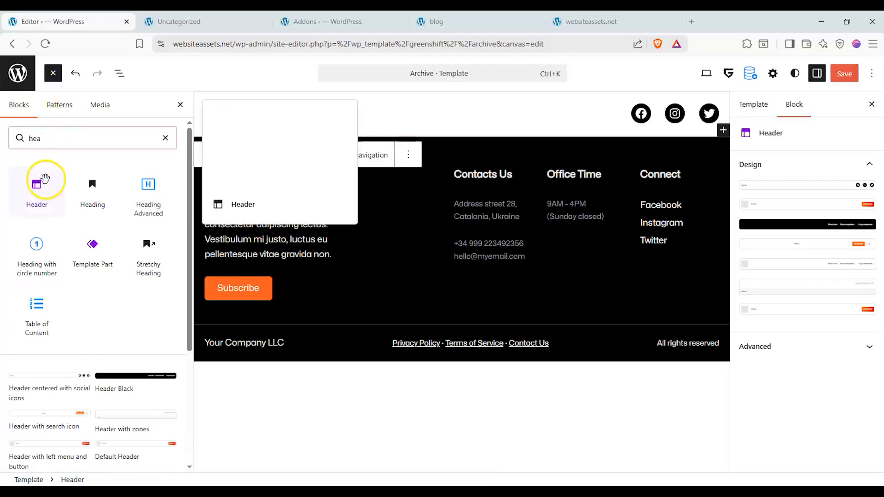
drag(125, 183, 379, 131)
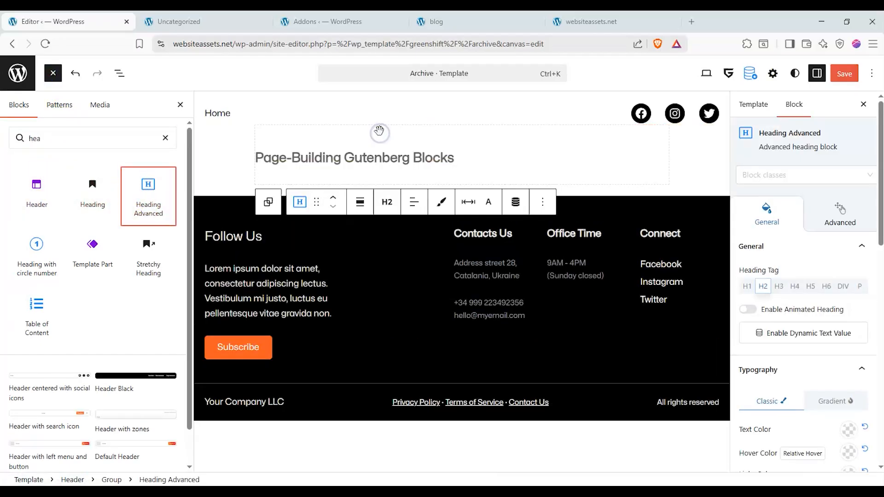
Center-align the text of the new Heading Advanced block.
scroll(799, 336, down, 3)
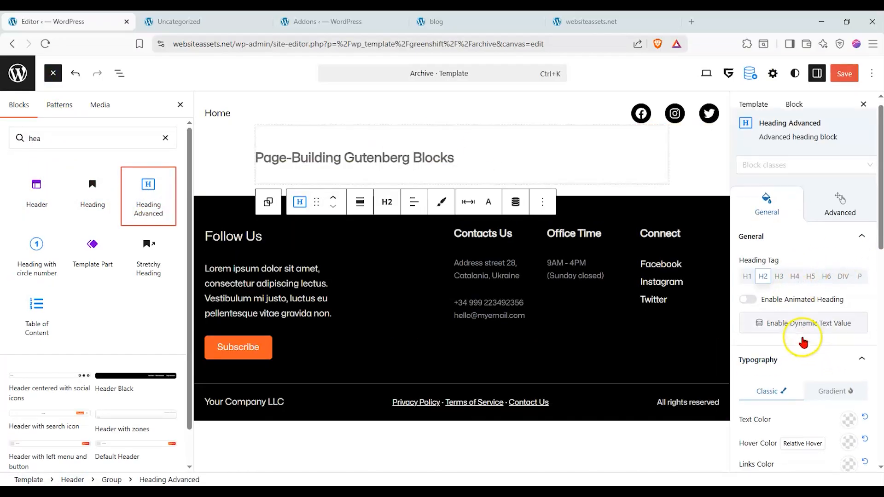
scroll(792, 329, up, 3)
scroll(796, 335, down, 5)
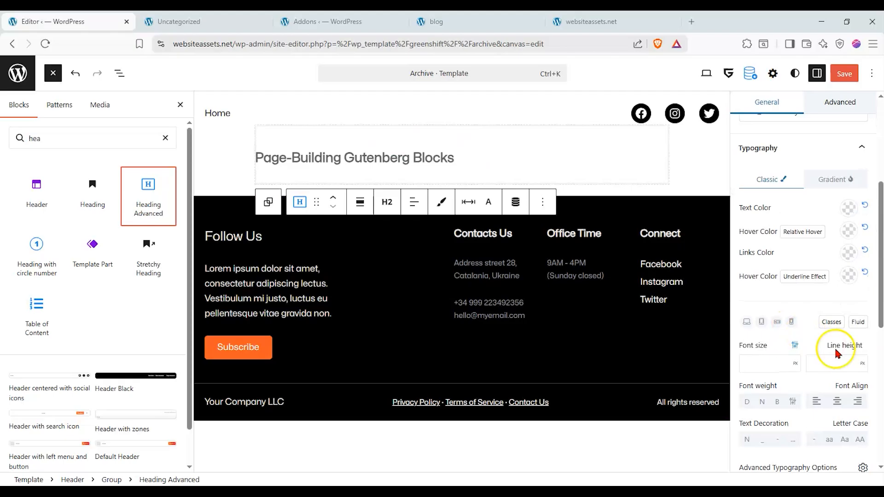
click(835, 401)
scroll(815, 350, up, 5)
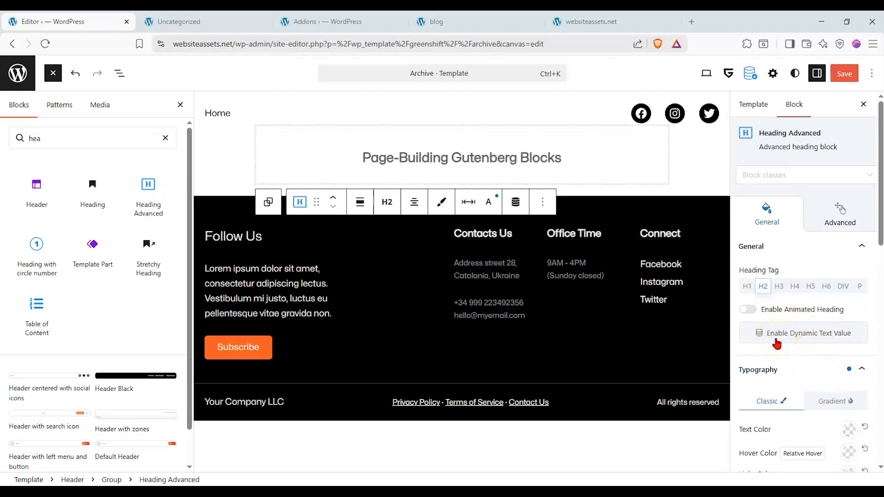
Enable a dynamic text value for the heading and use Taxonomy Value as its data type.
click(775, 340)
scroll(776, 343, down, 1)
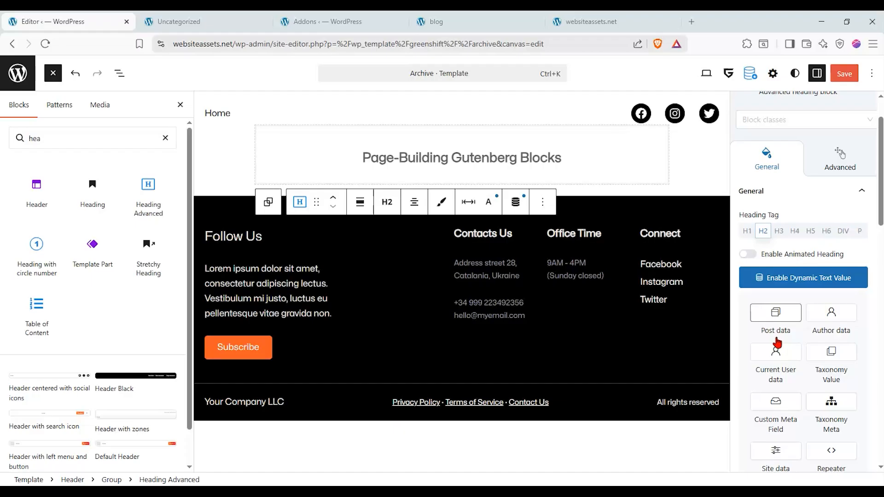
click(785, 329)
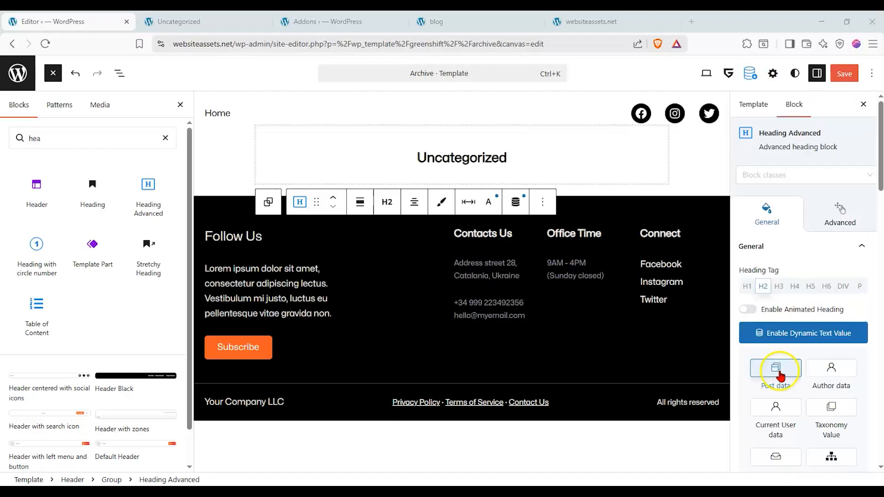
click(831, 407)
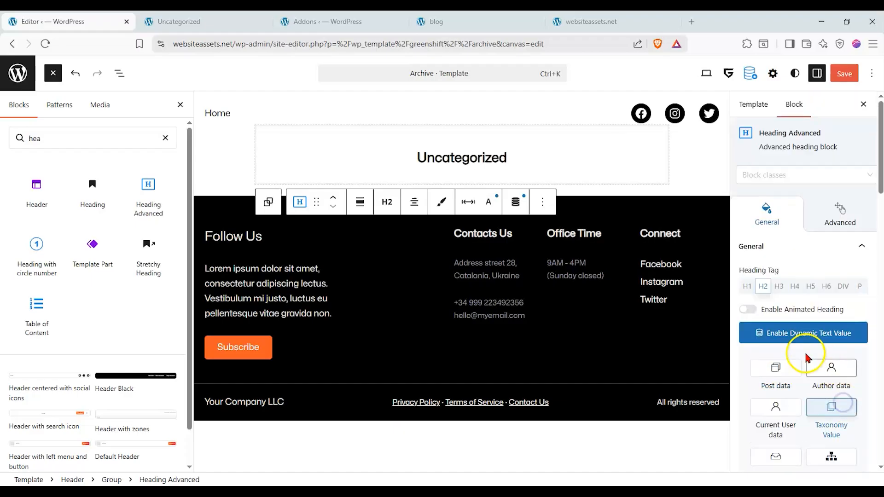
Configure the heading's Taxonomy Value with the Current/Latest source, post type Post and taxonomy Categories.
scroll(810, 335, down, 3)
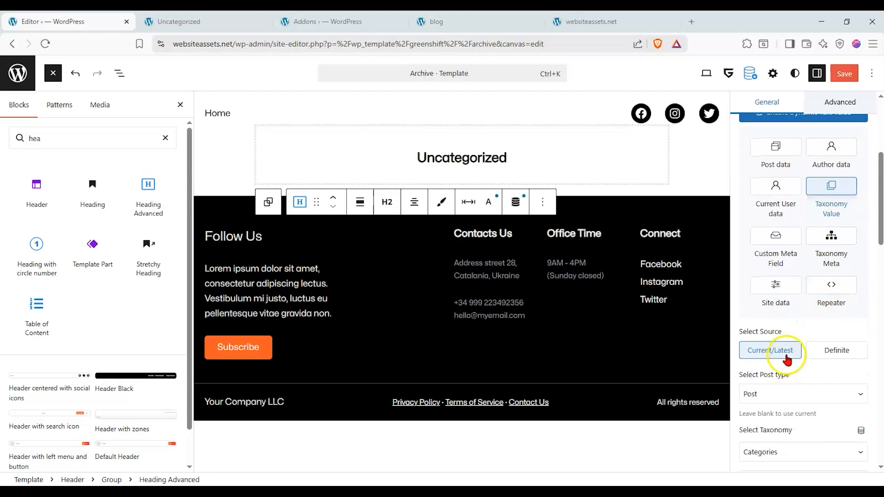
scroll(803, 386, down, 1)
click(800, 338)
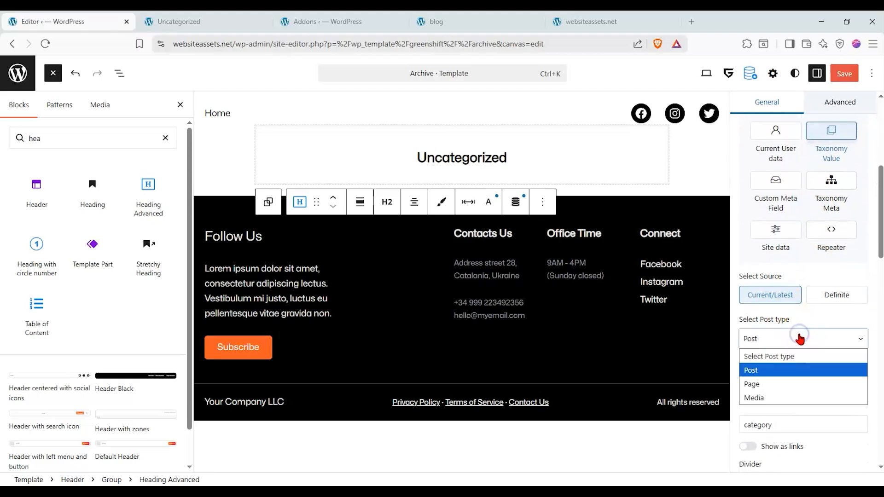
click(788, 371)
click(795, 395)
click(790, 443)
click(799, 396)
click(799, 424)
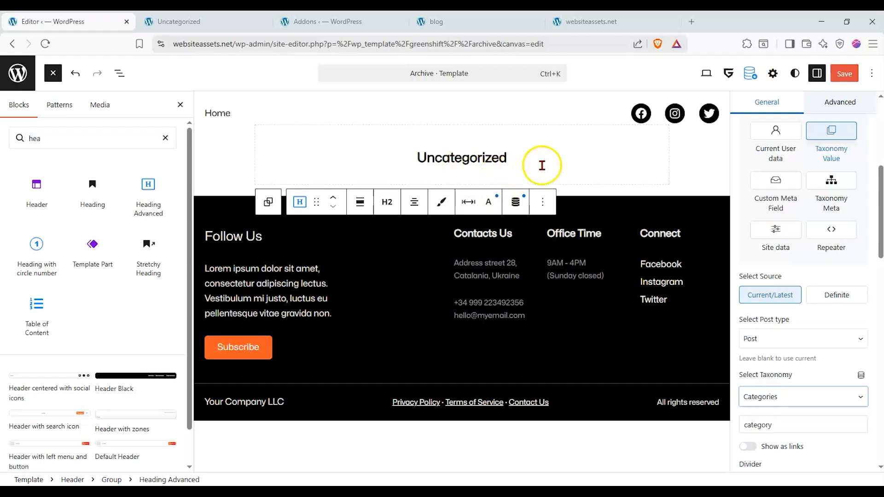
scroll(845, 349, down, 1)
click(803, 366)
click(821, 338)
click(820, 339)
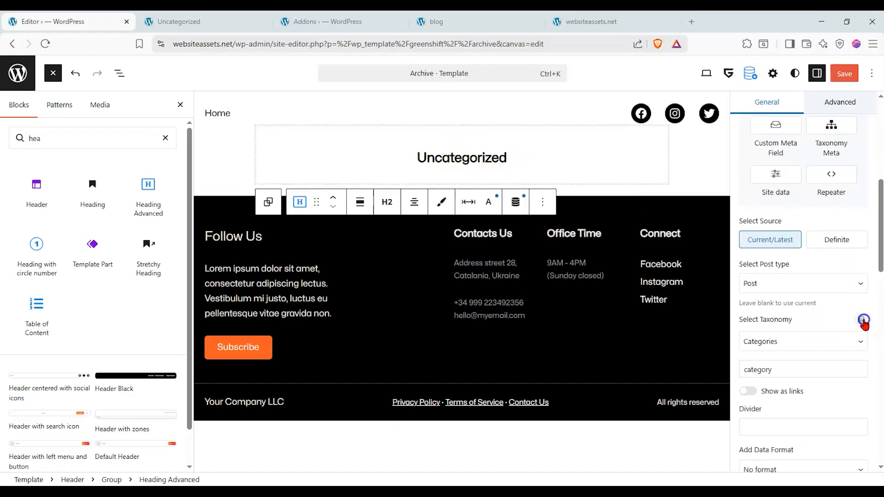
scroll(836, 362, down, 1)
scroll(836, 362, up, 1)
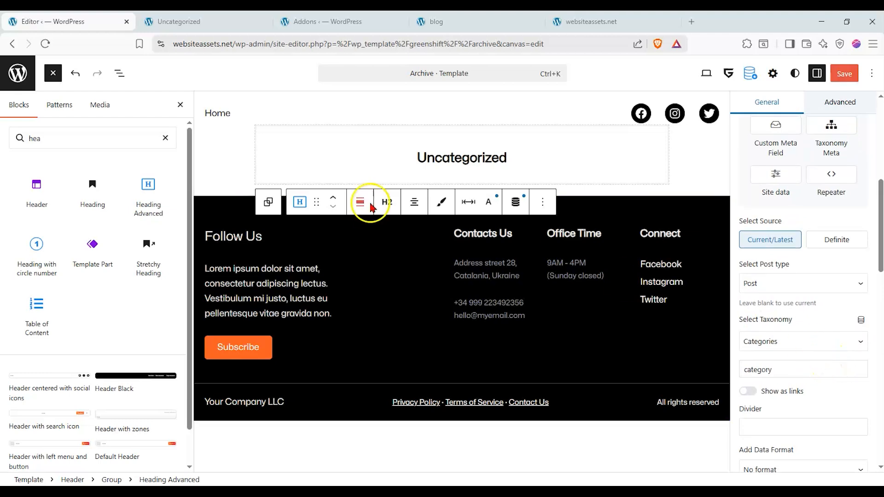
Insert a Query Loop block below the dynamic heading using the Simple item list pattern.
click(165, 138)
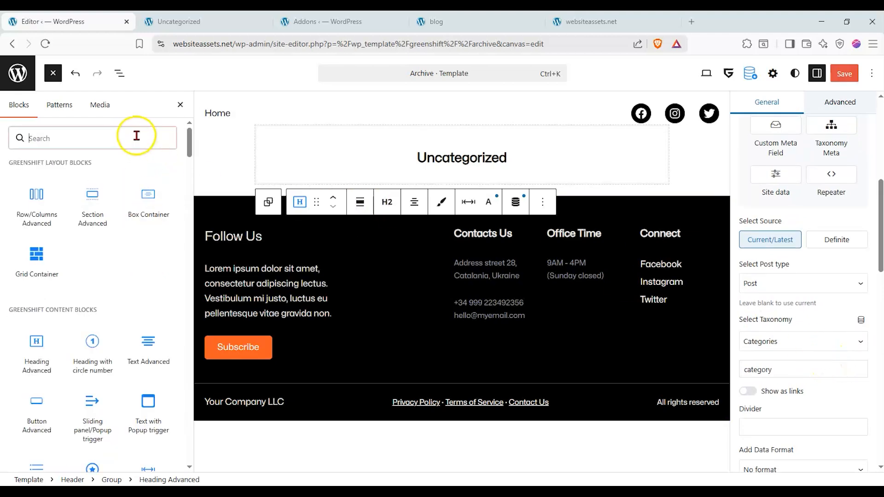
text(que)
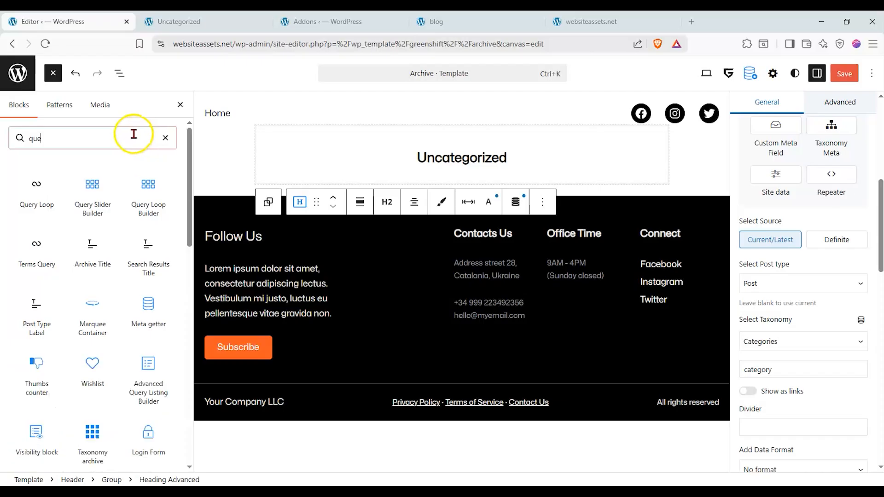
mouse_move(37, 189)
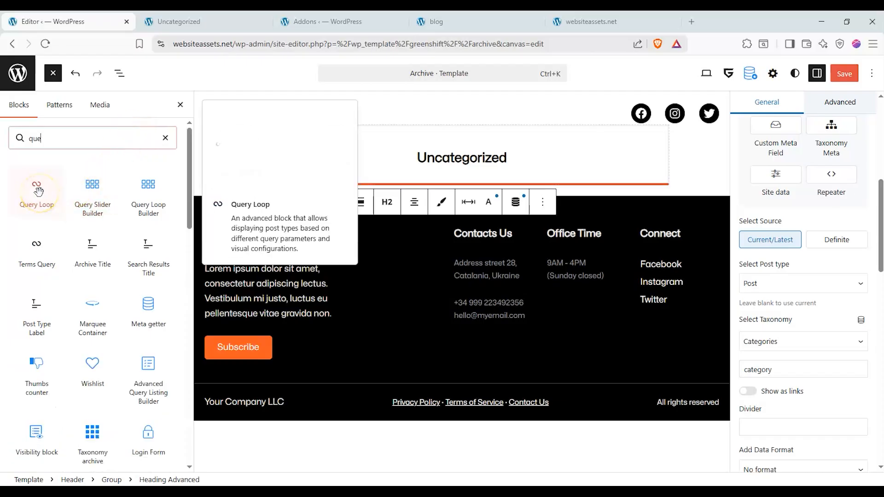
drag(38, 191, 437, 175)
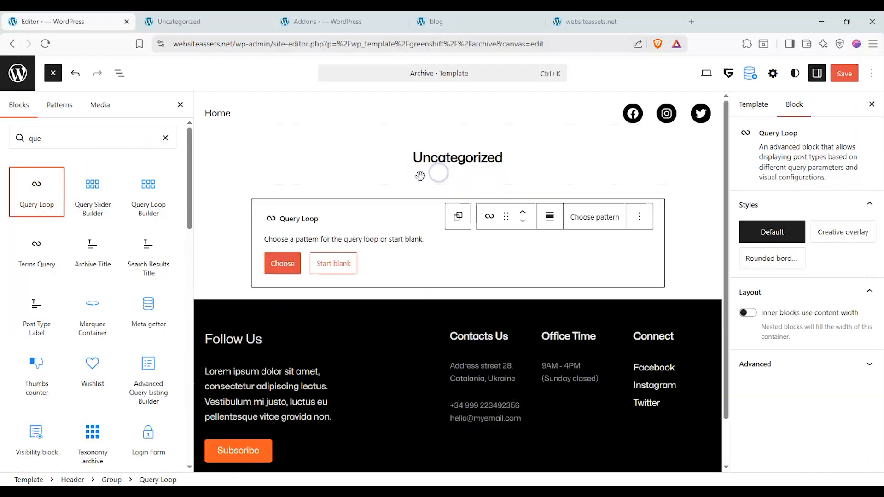
click(288, 265)
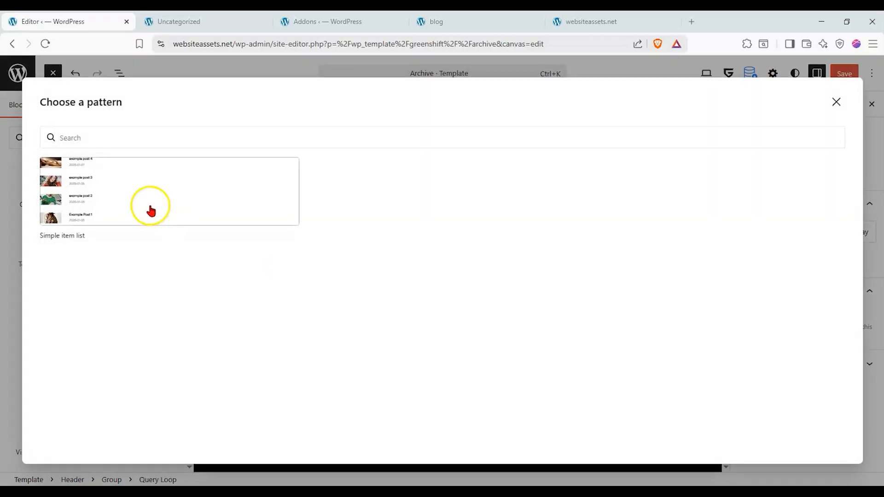
click(164, 177)
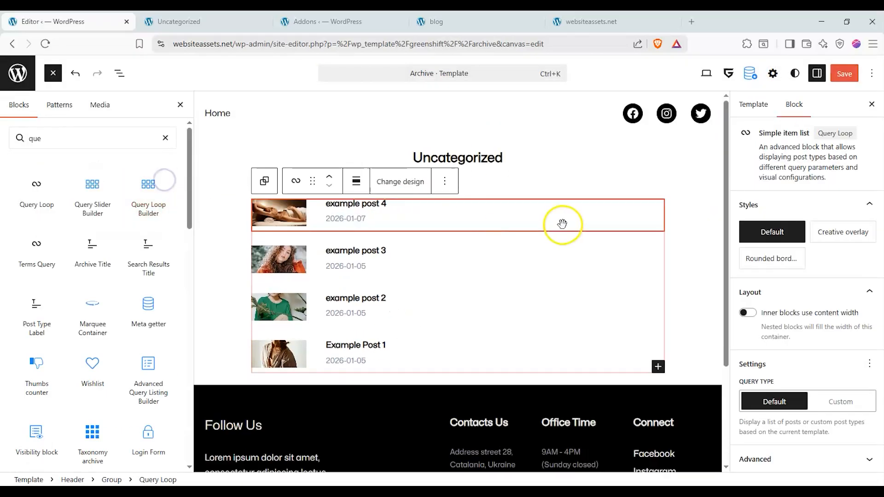
Delete the Post Template inside the Query Loop after checking its style settings.
click(489, 258)
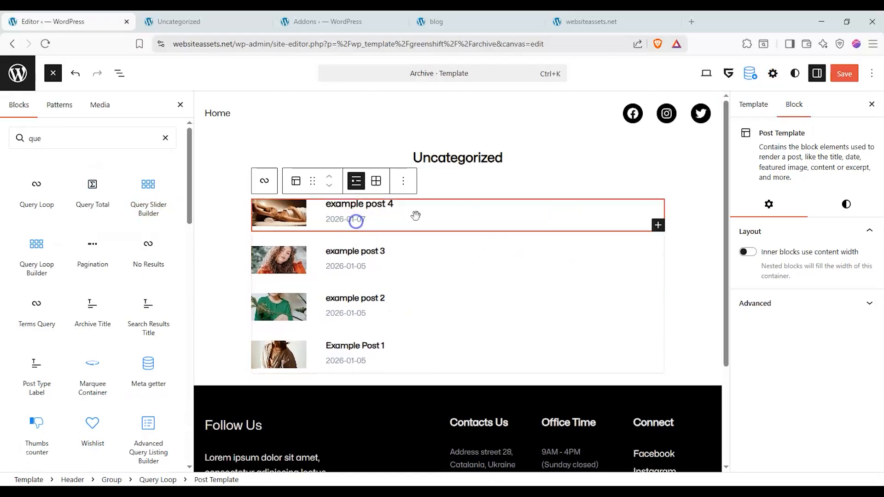
click(845, 205)
click(404, 180)
scroll(444, 444, down, 2)
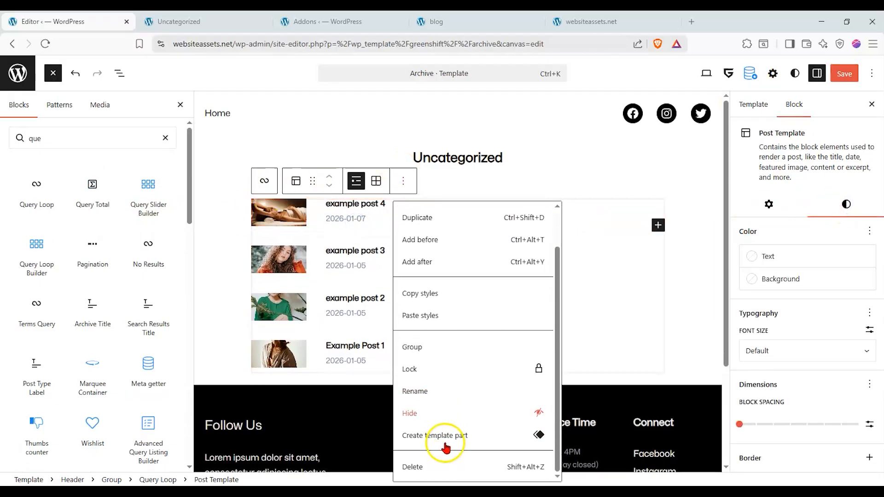
click(428, 466)
click(547, 300)
Preview the other query blocks and delete the empty Query Loop block below the heading.
mouse_move(90, 192)
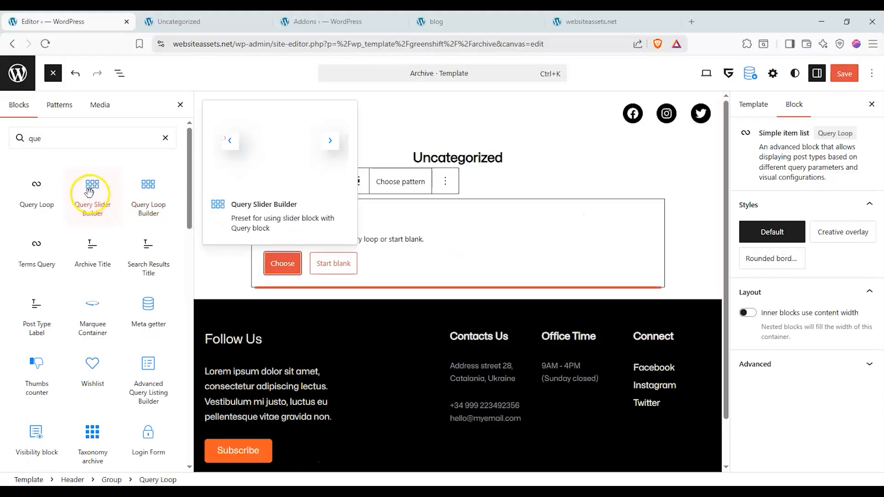
mouse_move(133, 196)
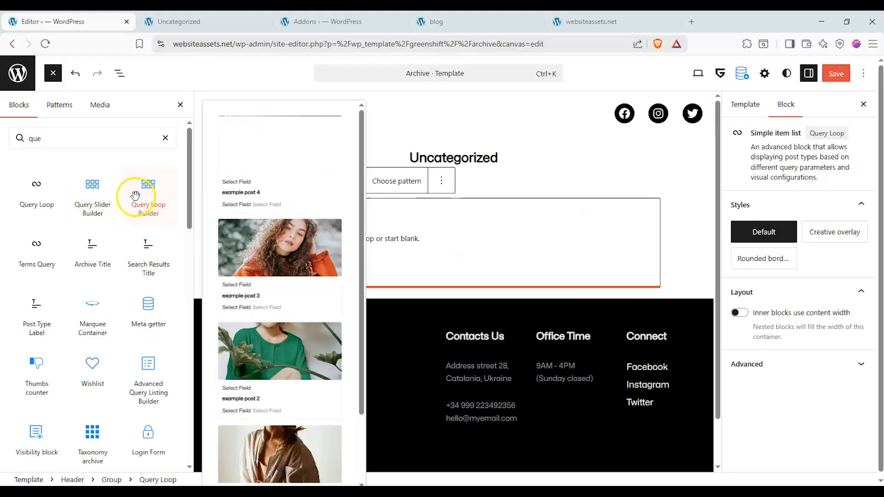
click(443, 181)
scroll(468, 414, down, 2)
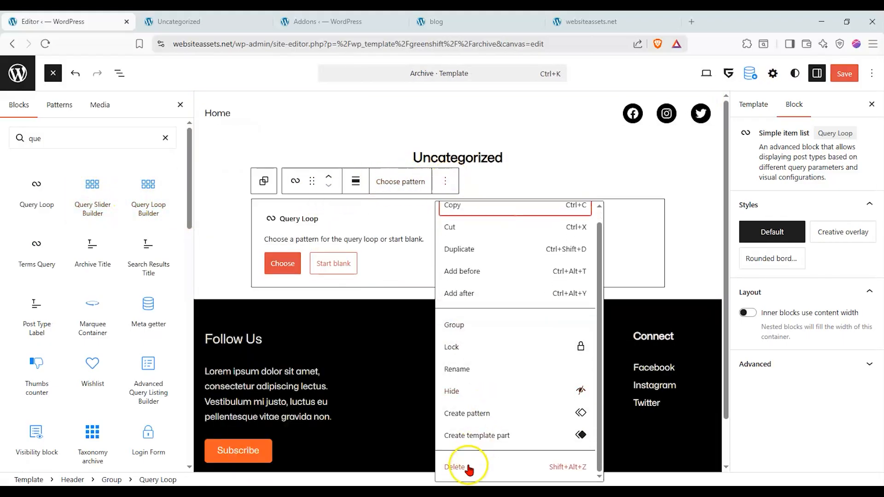
click(466, 465)
click(548, 301)
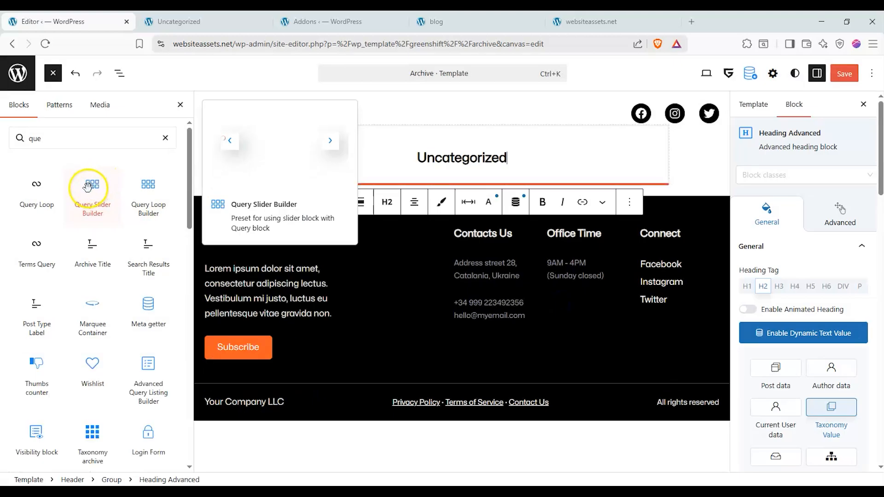
Insert a Query Slider Builder below the heading and set 6 items per row and a slide group count of 3.
drag(92, 184, 441, 174)
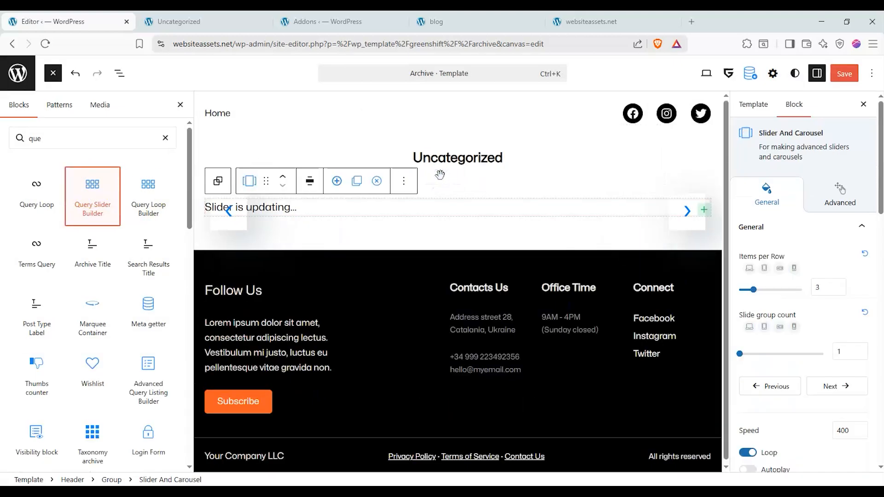
click(692, 285)
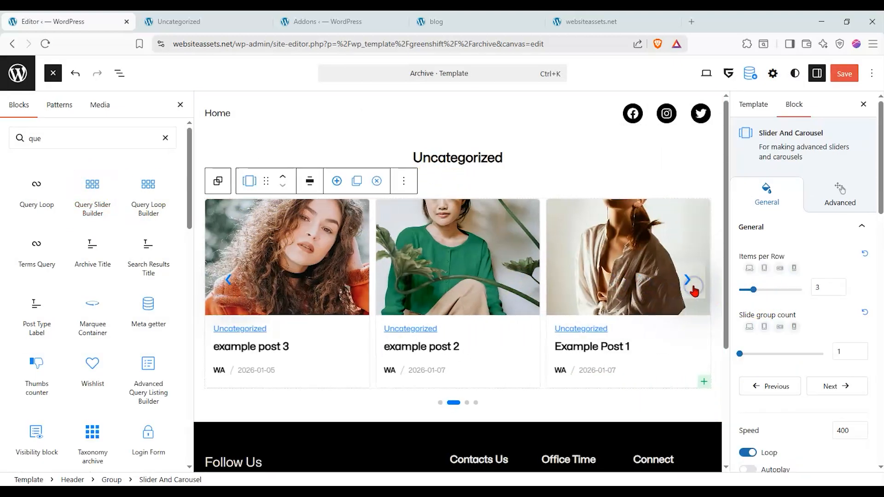
drag(738, 354, 757, 354)
drag(753, 290, 773, 299)
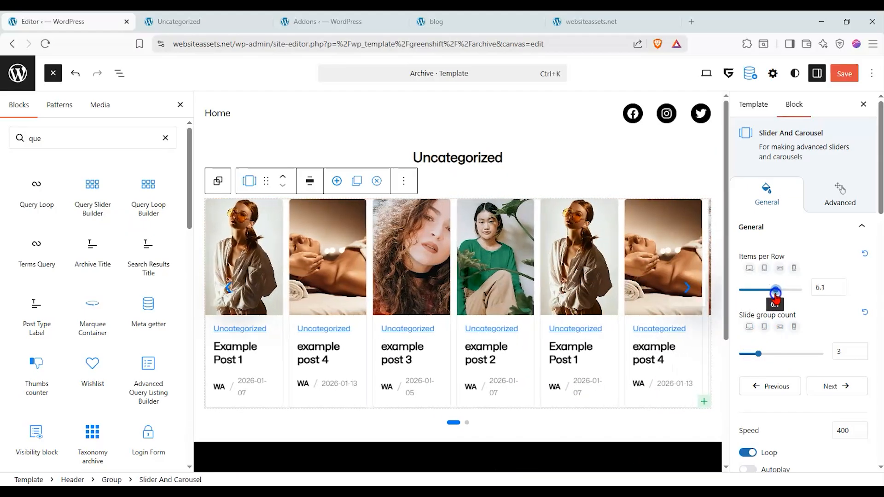
Delete the post slider below the heading.
click(403, 181)
scroll(434, 420, down, 3)
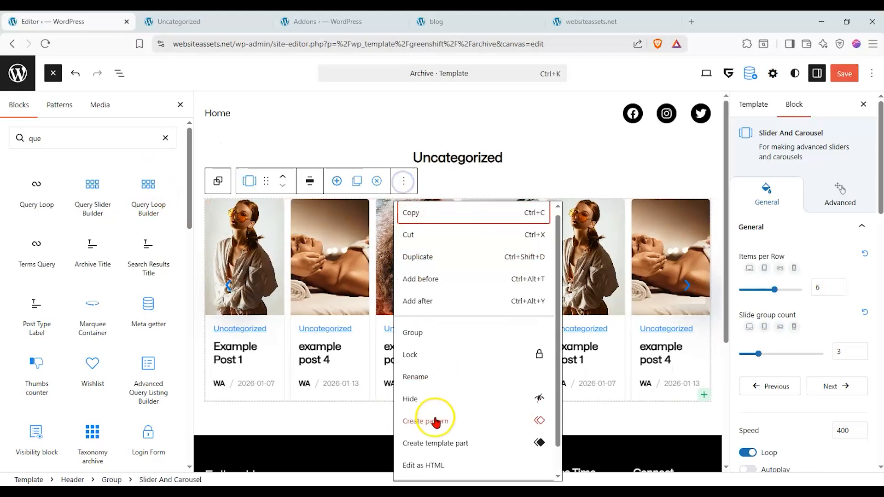
click(424, 465)
Insert a Query Loop Builder below the category heading and look through its data query options.
drag(155, 210, 442, 184)
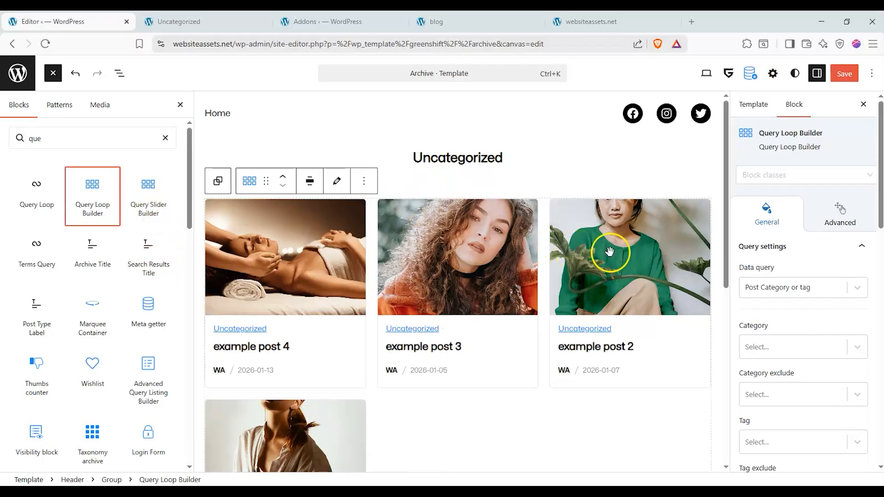
click(831, 288)
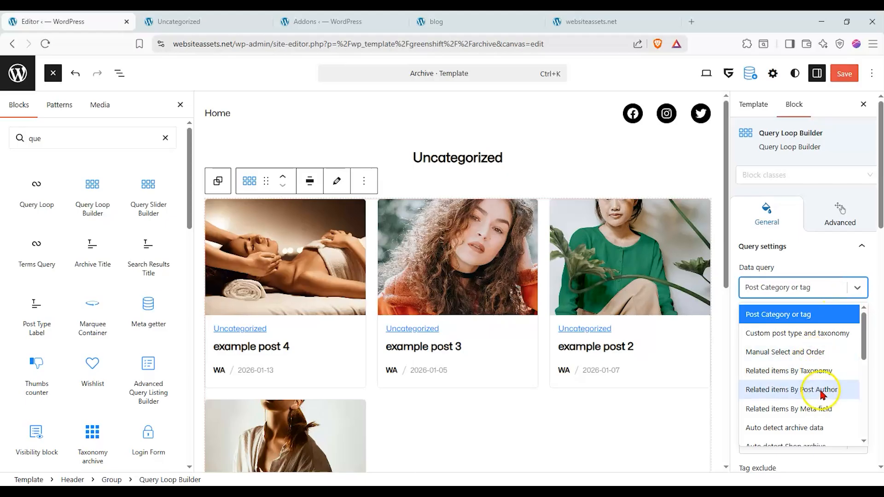
scroll(821, 395, down, 3)
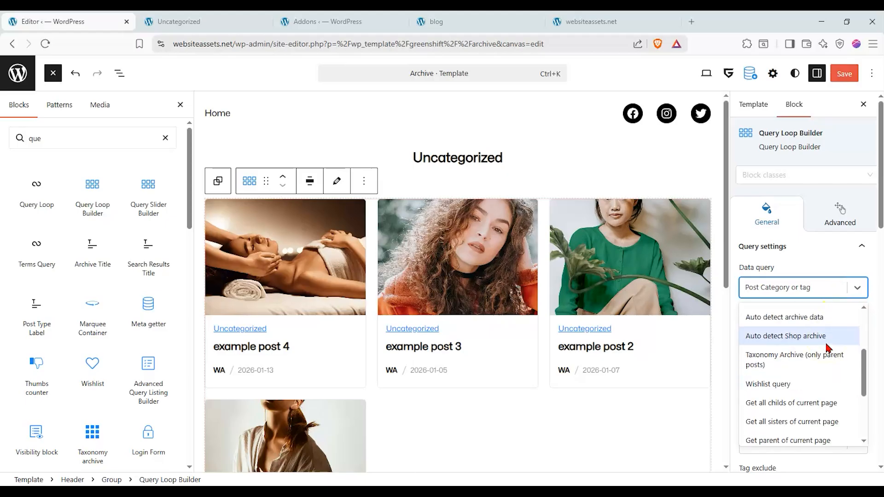
scroll(826, 349, down, 5)
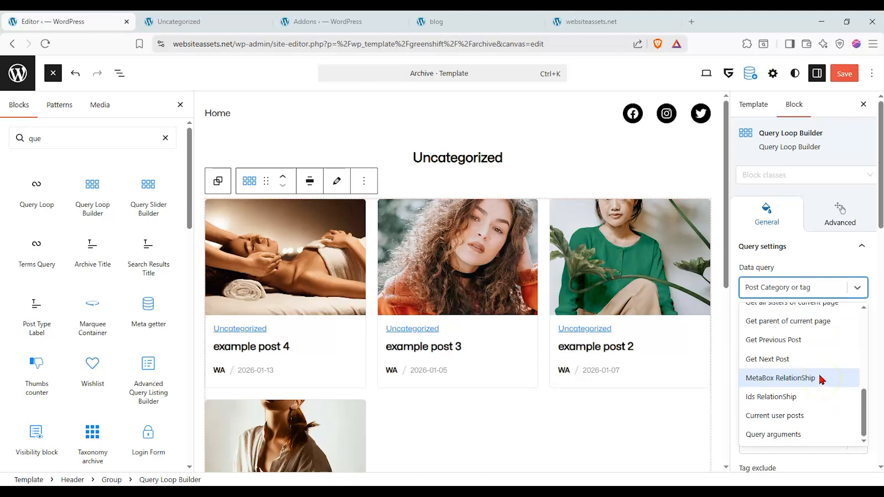
scroll(822, 379, up, 8)
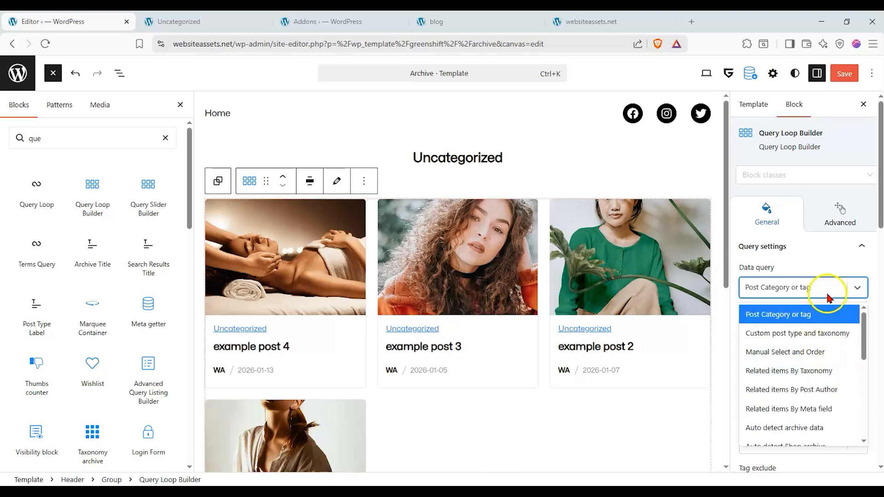
click(838, 268)
Examine the category, tag and exclusion filter options in the Query Loop Builder's query settings.
scroll(834, 292, down, 1)
click(833, 291)
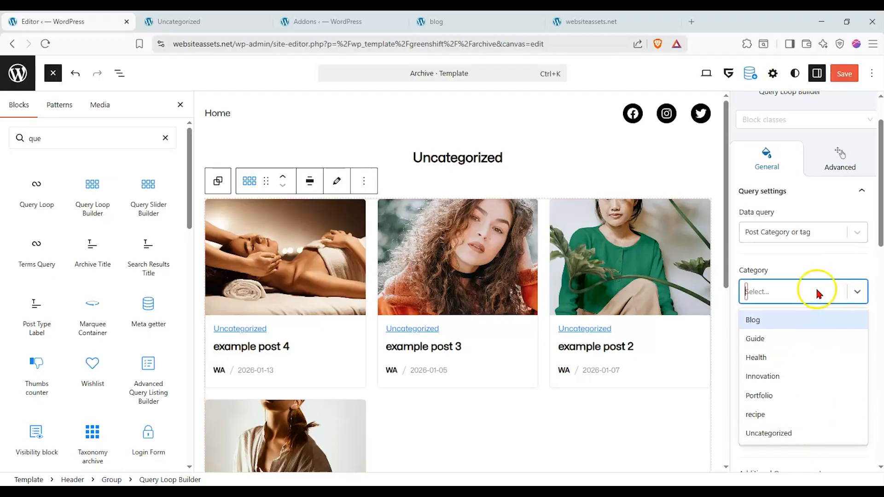
click(817, 255)
scroll(810, 294, down, 4)
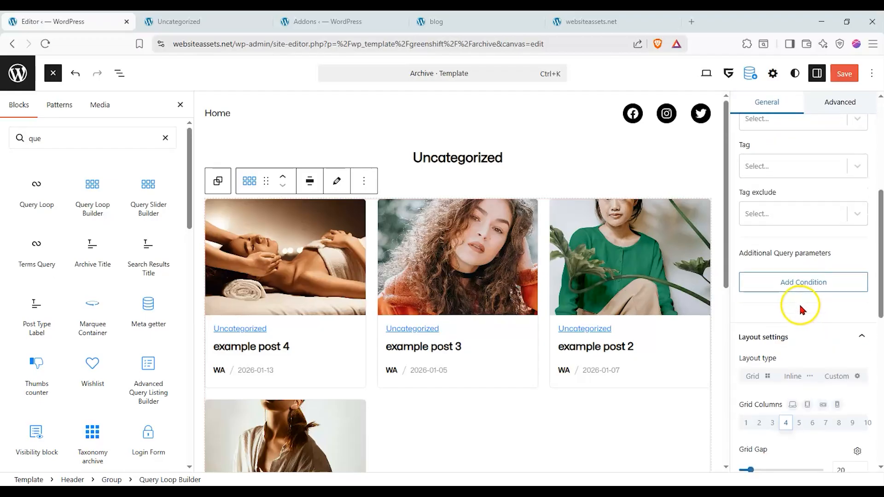
scroll(785, 336, up, 2)
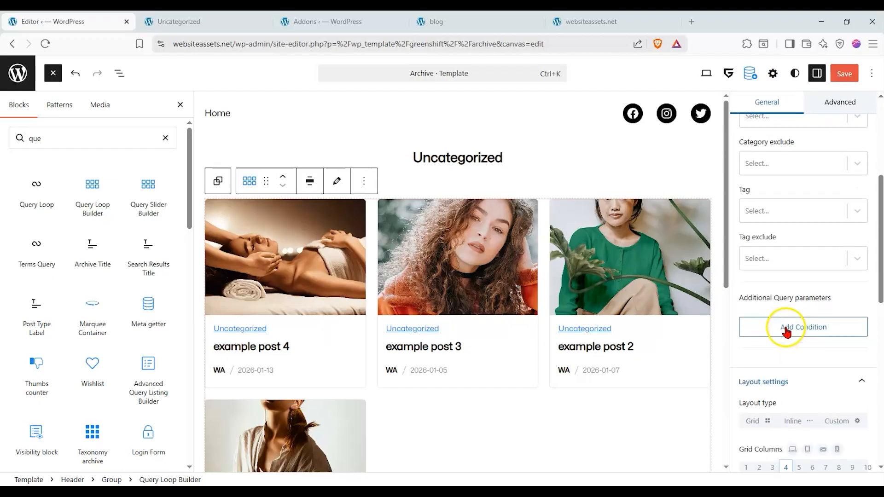
click(812, 222)
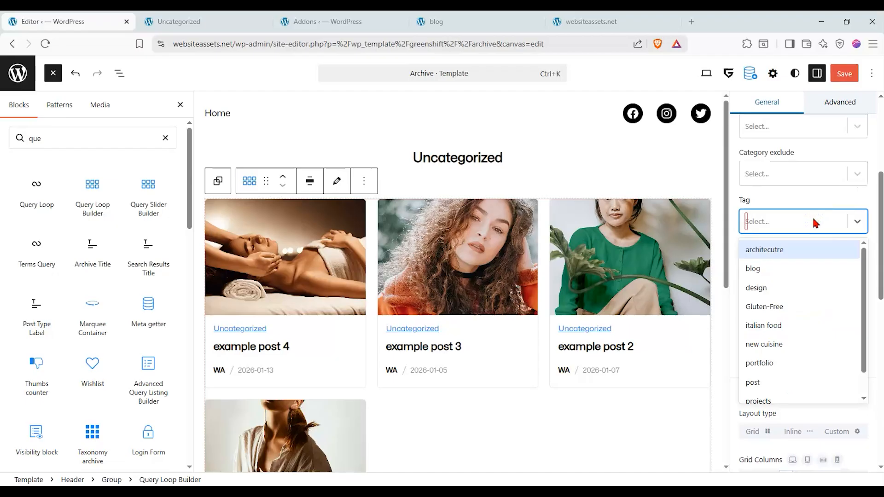
click(813, 221)
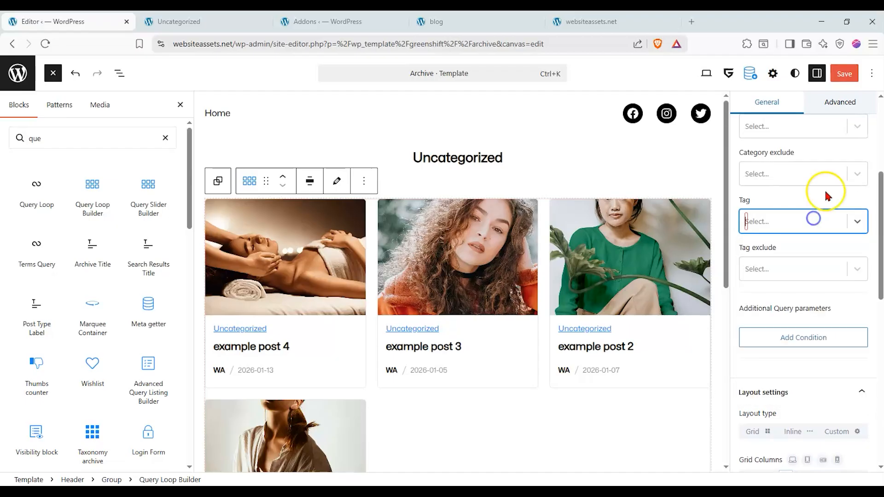
click(831, 181)
click(832, 183)
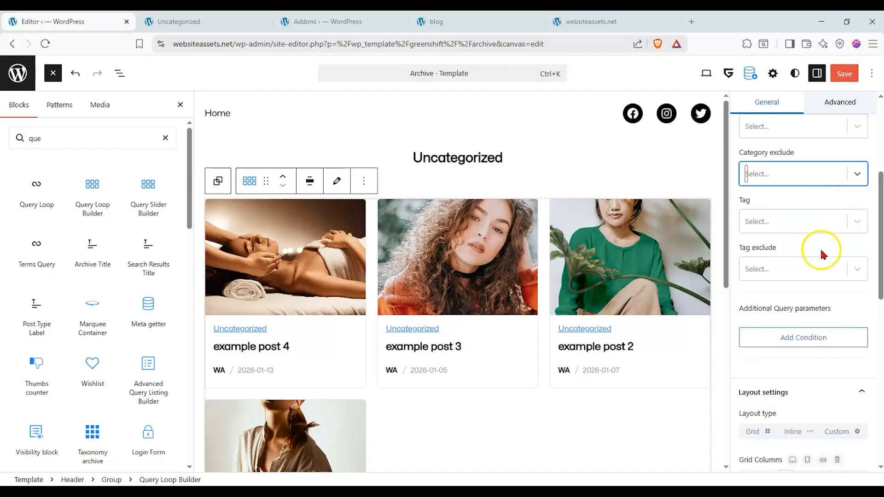
scroll(816, 250, down, 1)
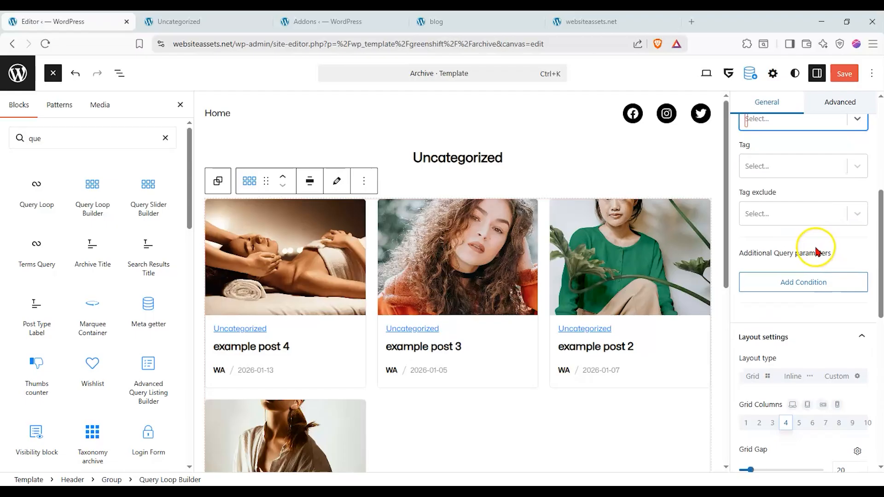
scroll(814, 249, up, 4)
Save the Archive template and Header changes, and reload the Uncategorized category page.
click(844, 73)
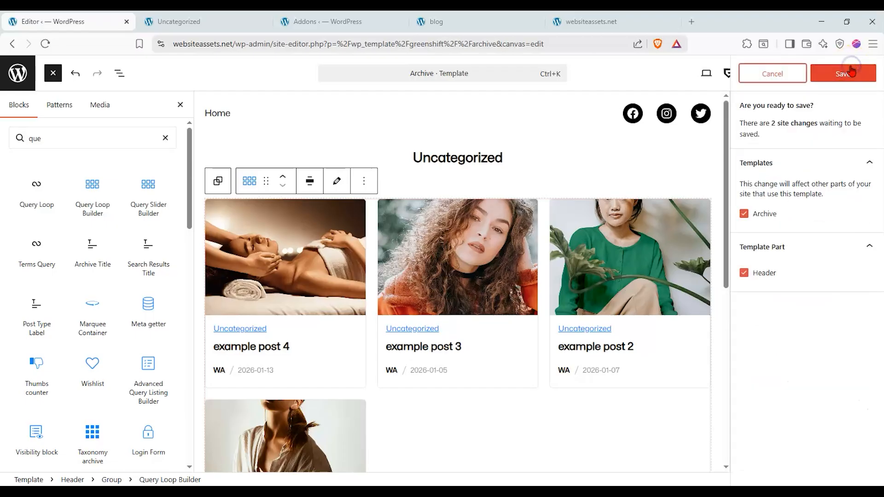
click(843, 74)
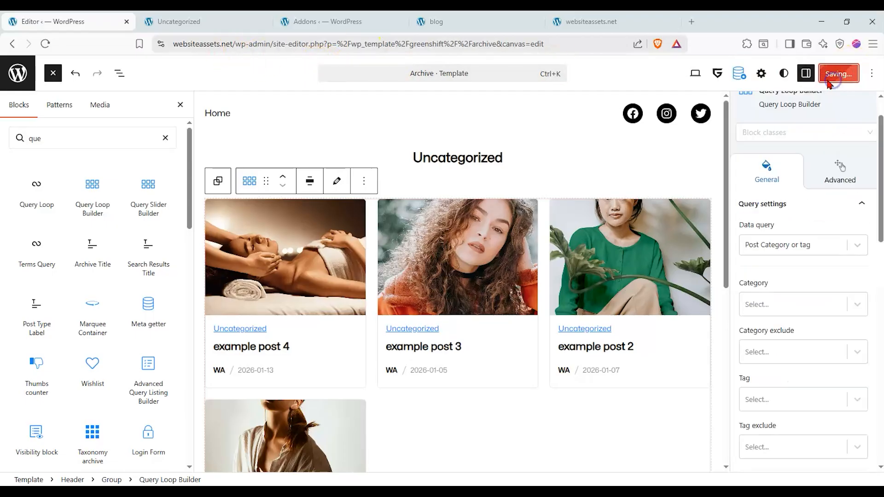
click(197, 22)
click(47, 51)
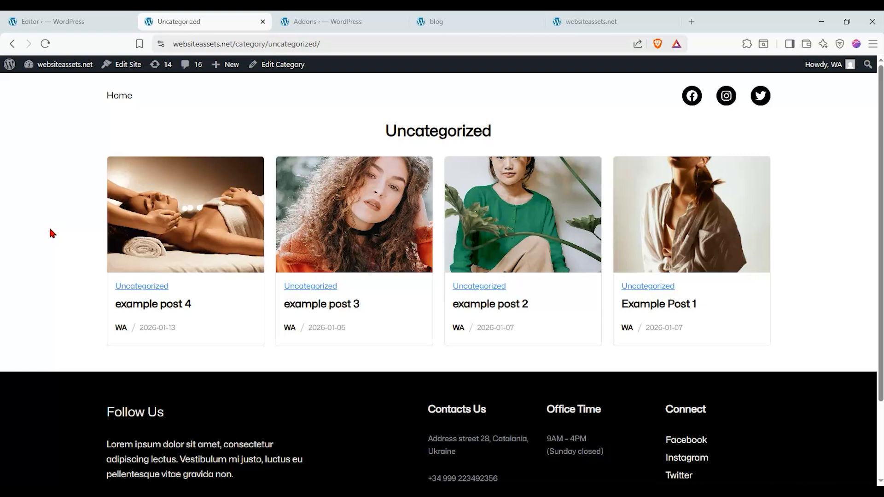
Check the category page's address and compare the page with the reloaded blog page.
drag(243, 46, 328, 42)
click(328, 42)
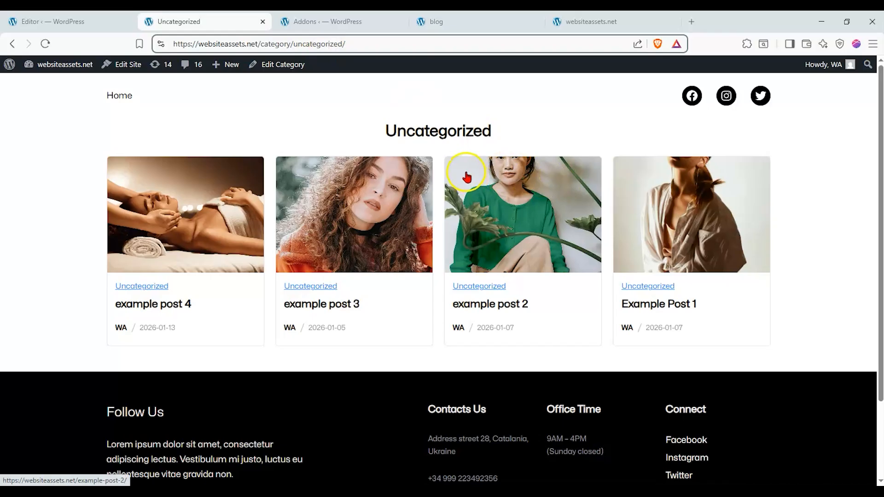
click(474, 21)
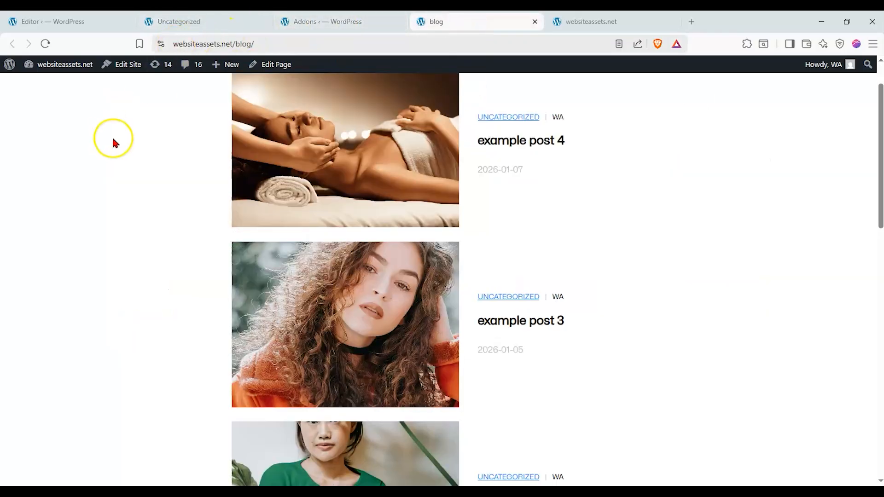
click(47, 45)
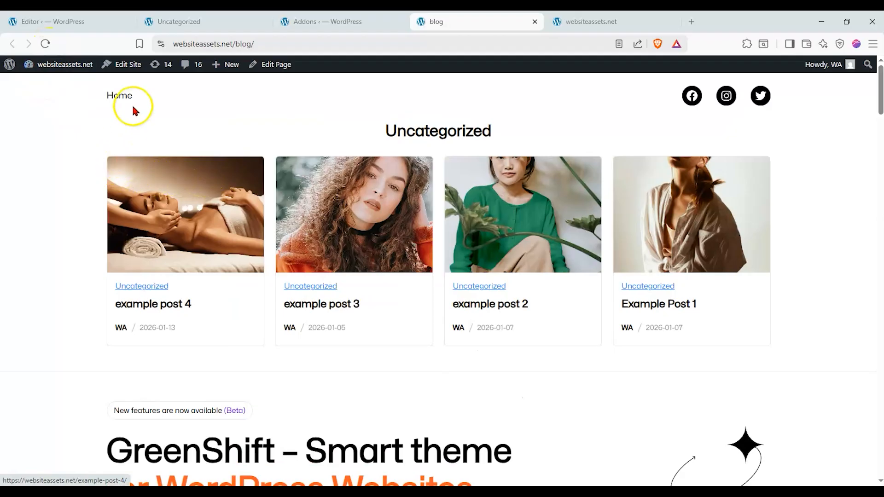
click(201, 30)
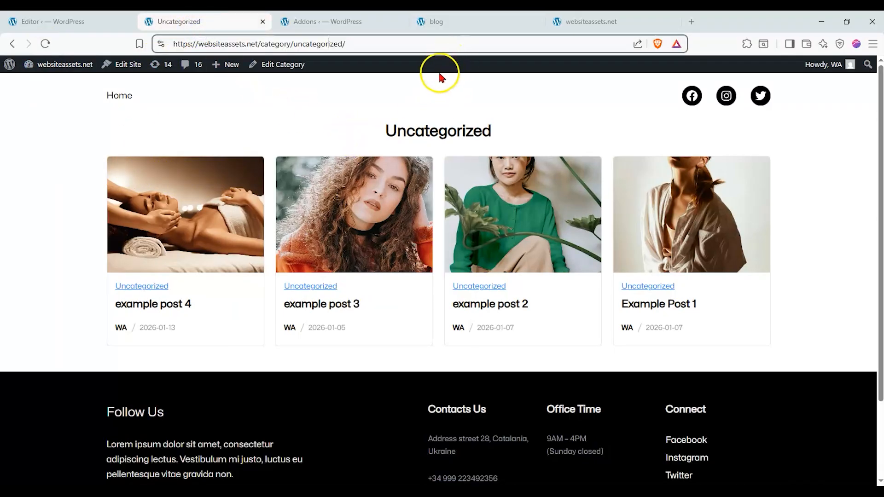
click(435, 23)
click(202, 24)
Set the Query Loop Builder's layout in the Archive template to 2 grid columns with a grid gap of 18.
click(52, 21)
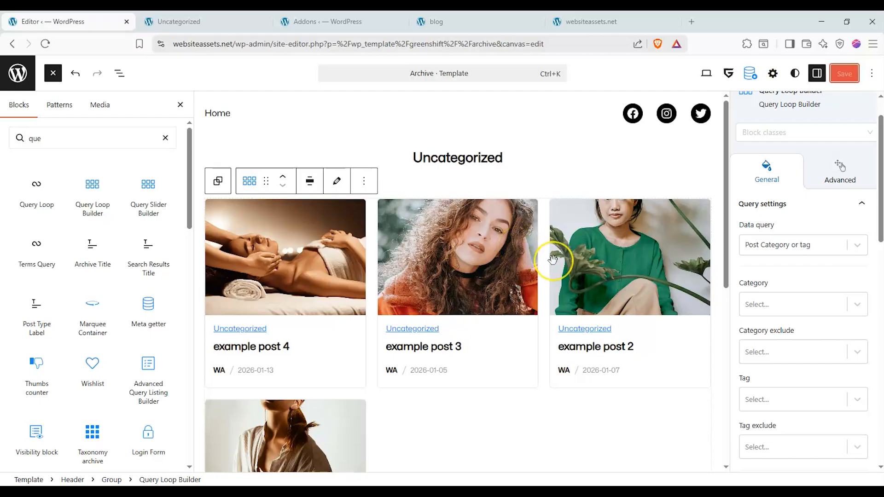
scroll(782, 292, down, 8)
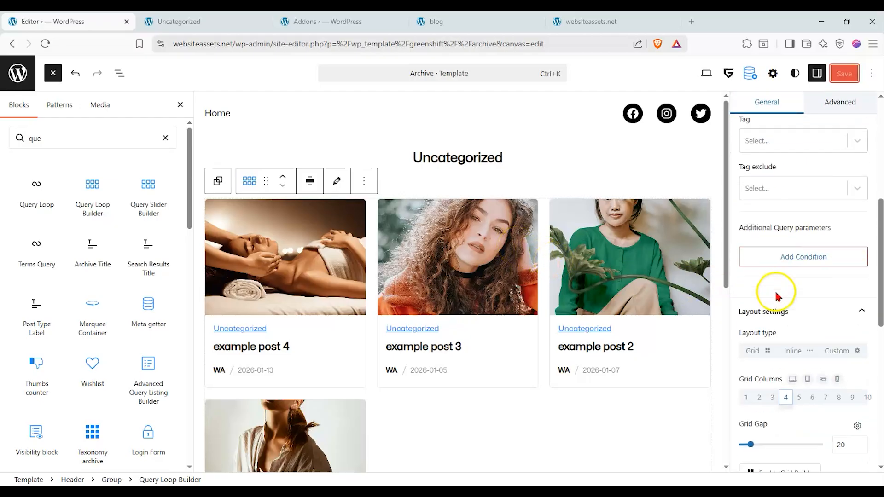
scroll(781, 295, up, 2)
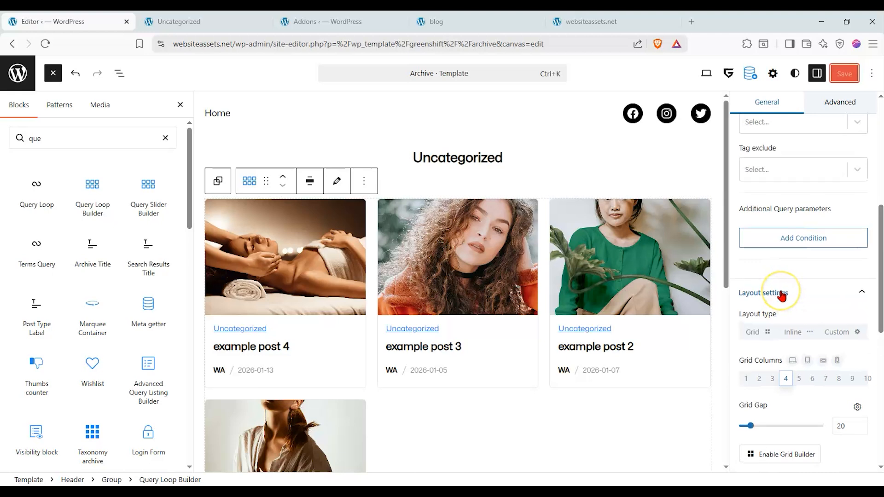
scroll(781, 295, down, 1)
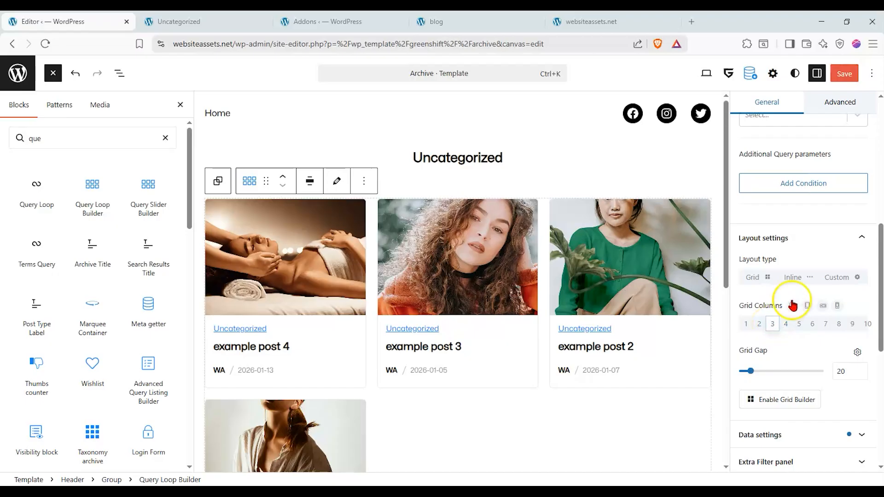
drag(752, 373, 750, 374)
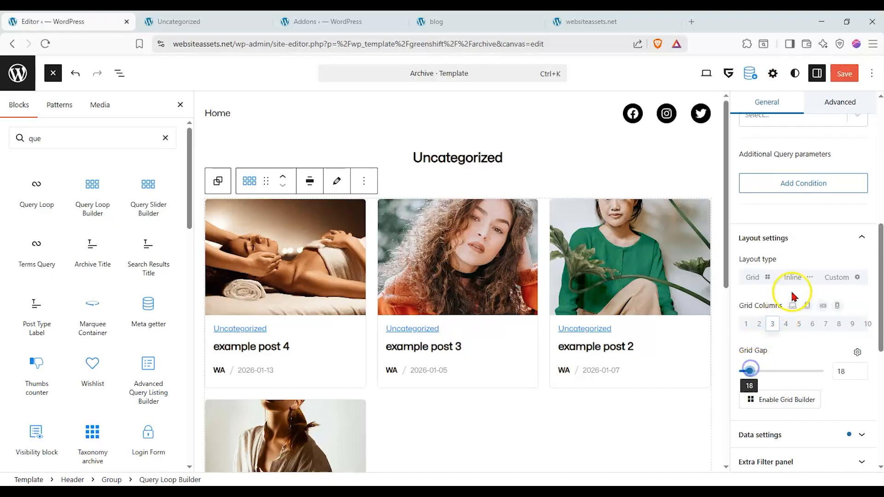
click(761, 324)
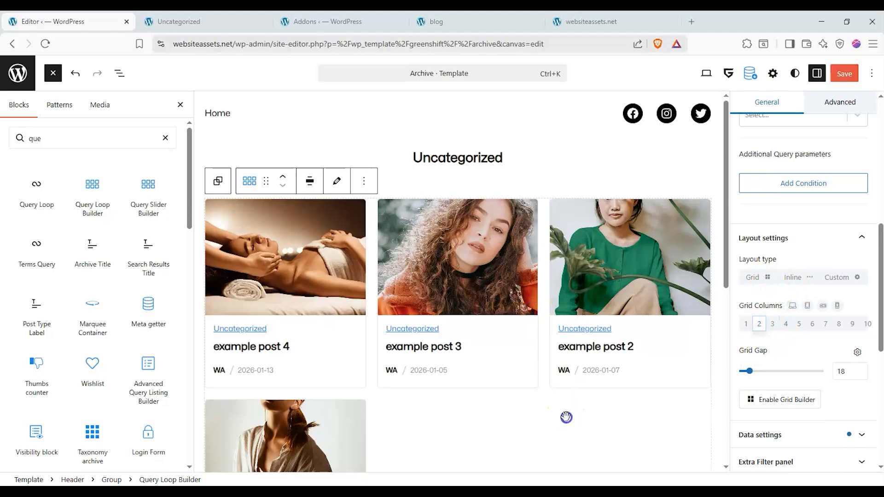
Save the grid layout changes and reload the Uncategorized category page to check the posts.
scroll(566, 417, down, 3)
click(844, 73)
click(844, 74)
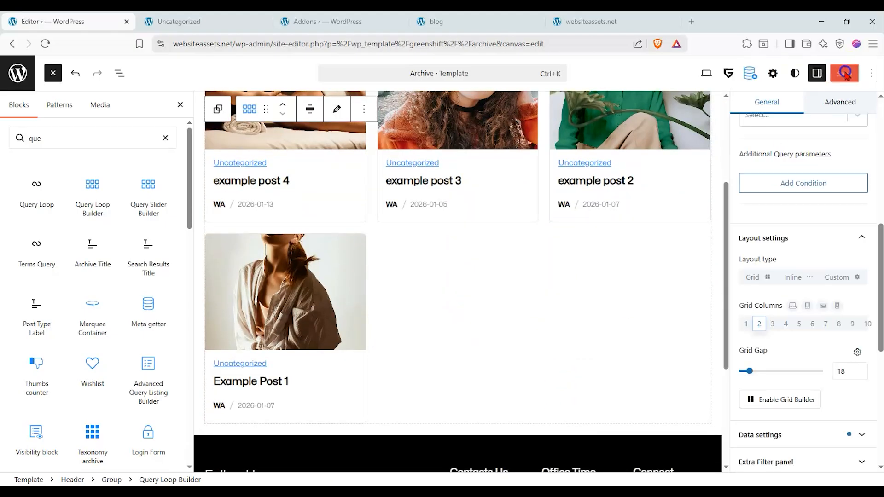
scroll(711, 230, up, 4)
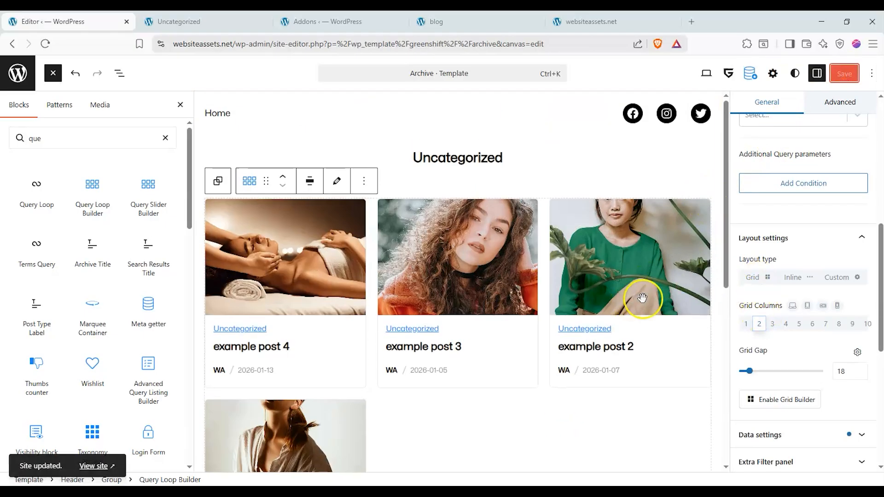
click(230, 20)
click(45, 44)
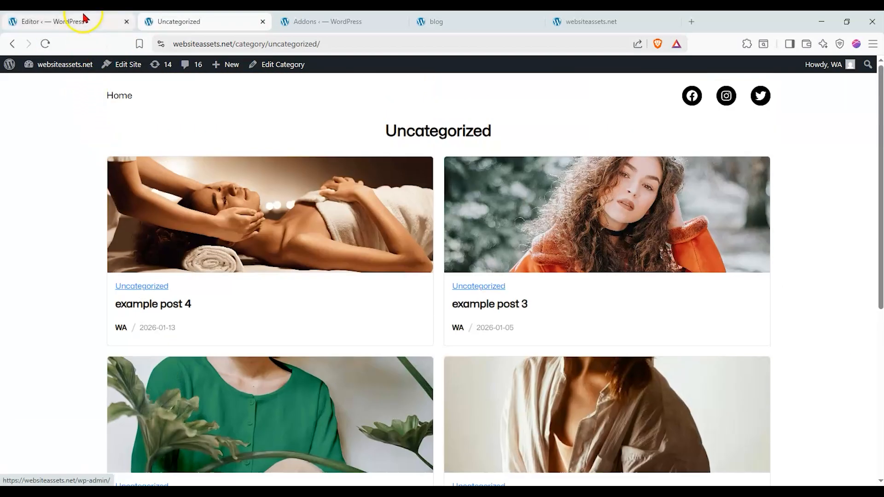
Reload the Archive template editor and check the refreshed preview of the post grid.
click(84, 18)
scroll(598, 277, down, 5)
scroll(596, 274, up, 5)
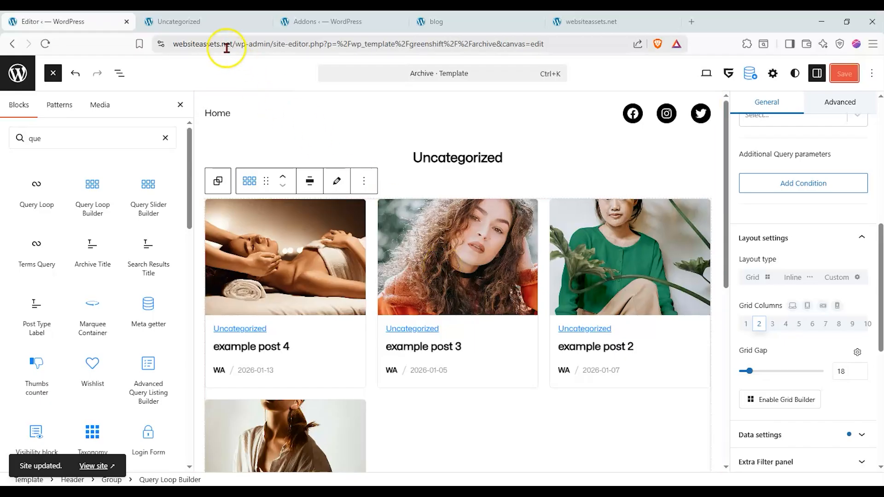
click(223, 28)
click(115, 21)
click(50, 45)
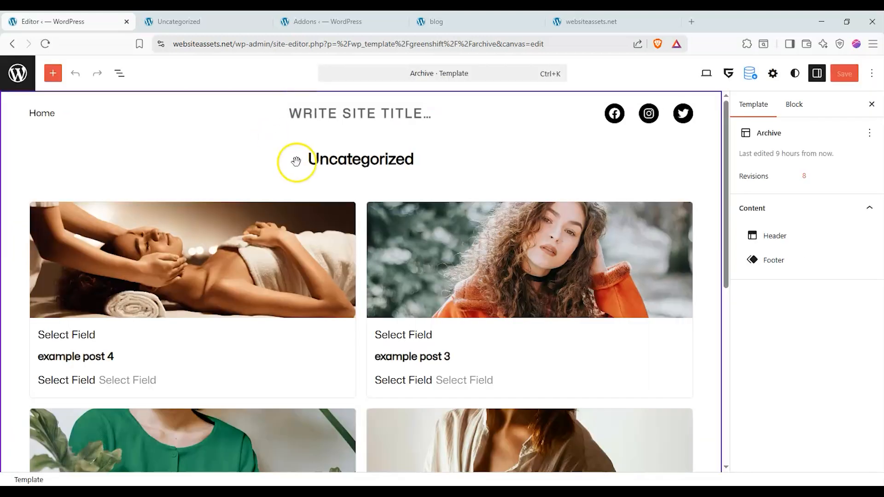
scroll(296, 189, down, 5)
scroll(195, 187, up, 2)
scroll(628, 141, up, 3)
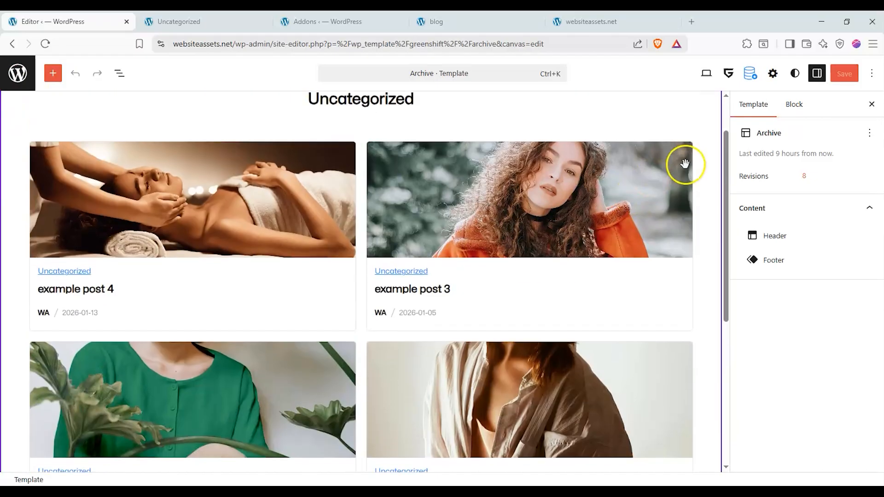
Order the Query Loop Builder's posts by Title with Ascending sorting.
click(792, 105)
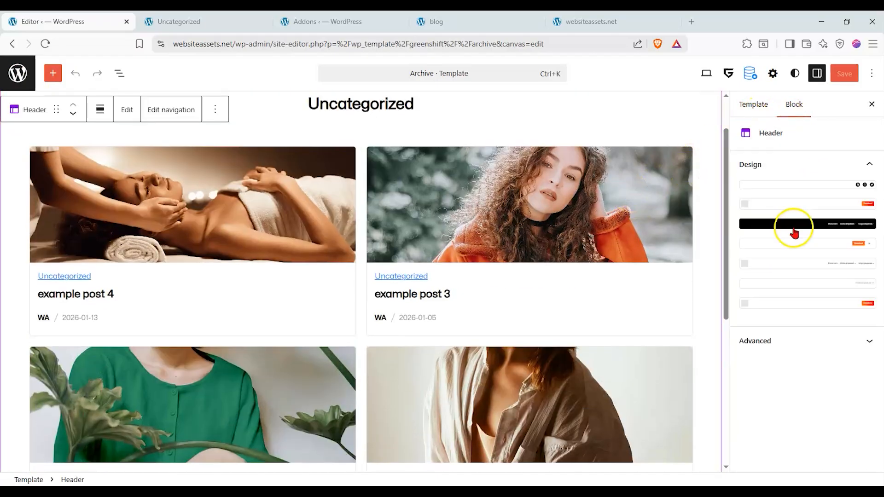
click(477, 233)
scroll(772, 294, down, 3)
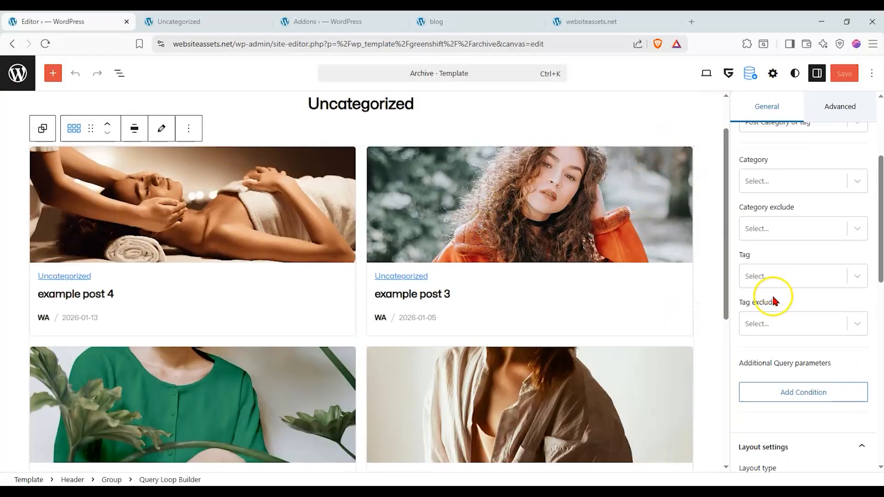
scroll(705, 293, down, 3)
scroll(753, 291, down, 3)
scroll(757, 276, down, 3)
scroll(670, 282, up, 5)
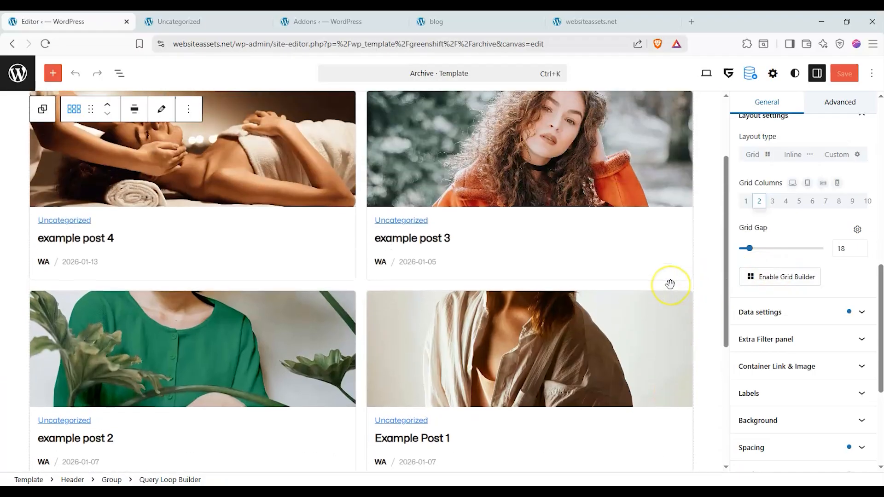
scroll(669, 284, down, 1)
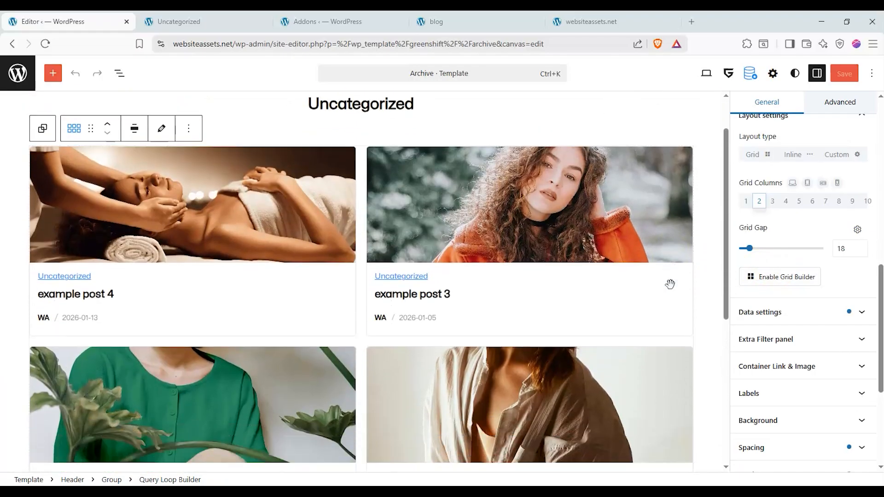
click(816, 310)
click(830, 217)
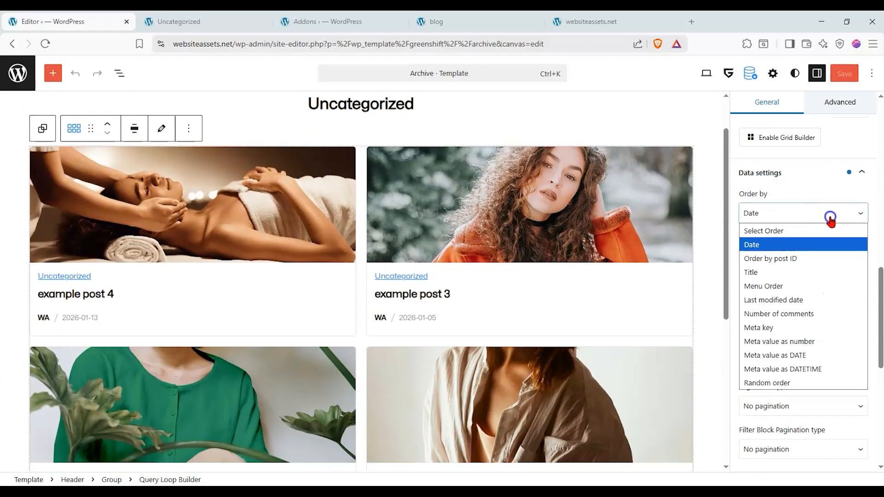
click(818, 272)
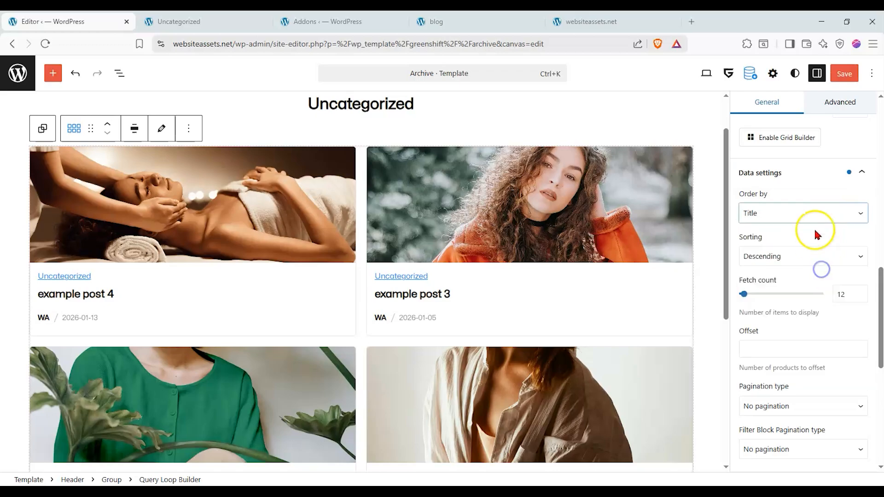
click(809, 252)
click(802, 276)
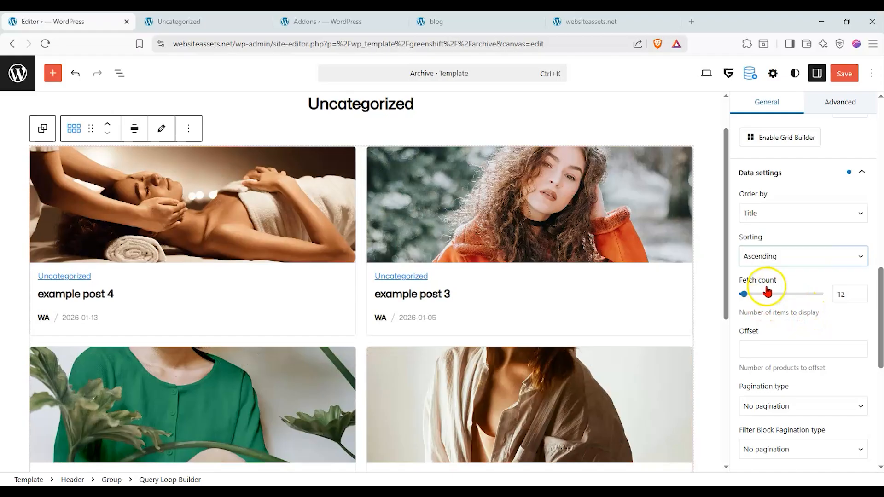
Set the Query Loop Builder's pagination type to Simple pagination and check the area beneath the post grid.
scroll(779, 279, down, 1)
click(792, 352)
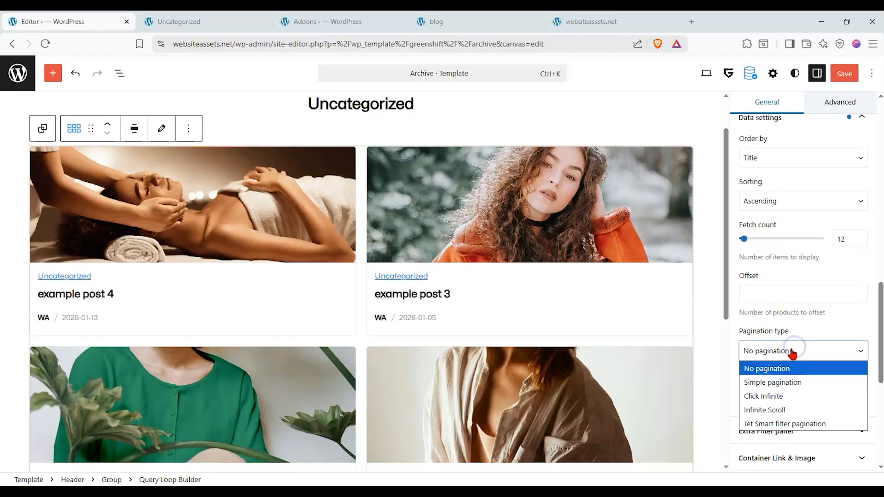
click(788, 382)
scroll(529, 272, down, 5)
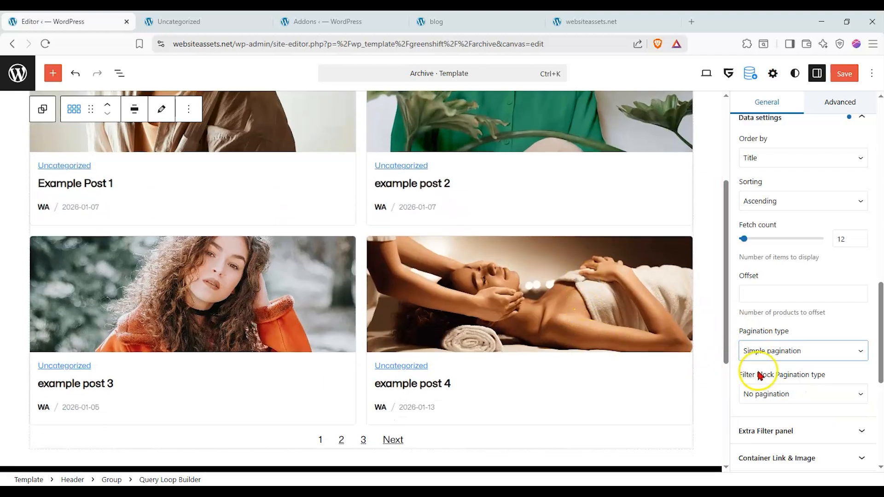
Try the Click Infinite and Infinite Scroll pagination types on the post grid.
click(774, 353)
click(765, 394)
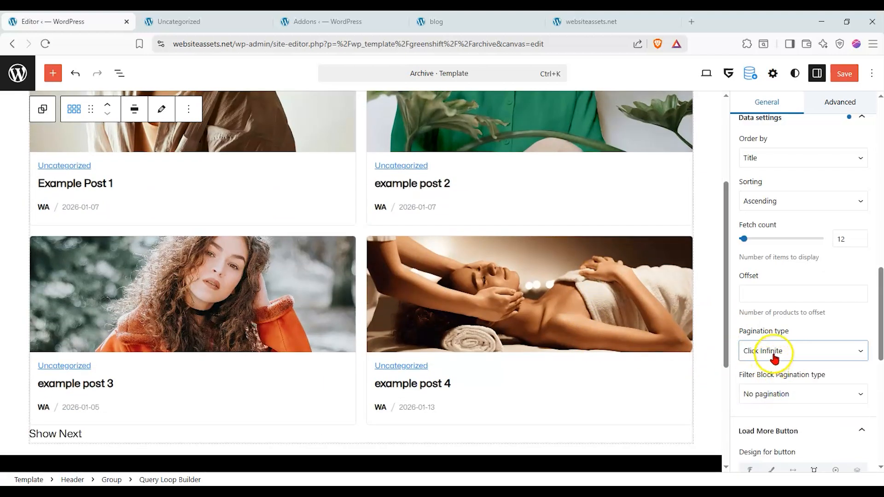
scroll(203, 339, down, 2)
click(776, 300)
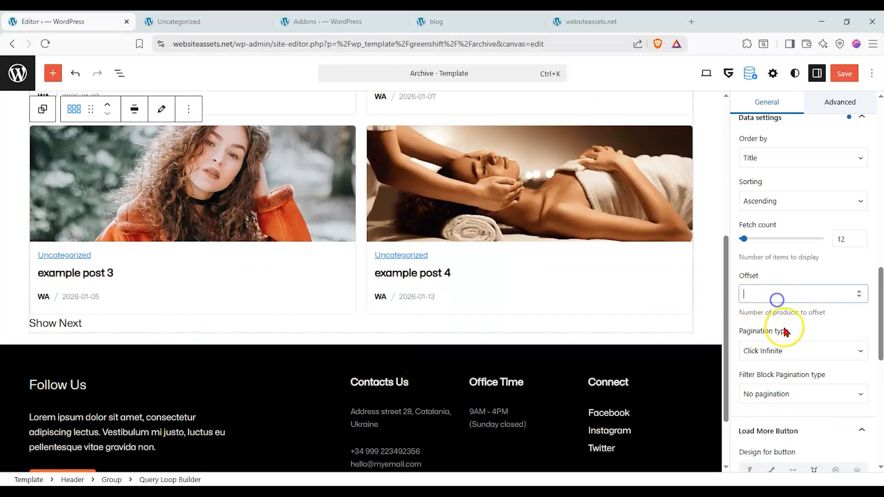
click(787, 350)
click(792, 409)
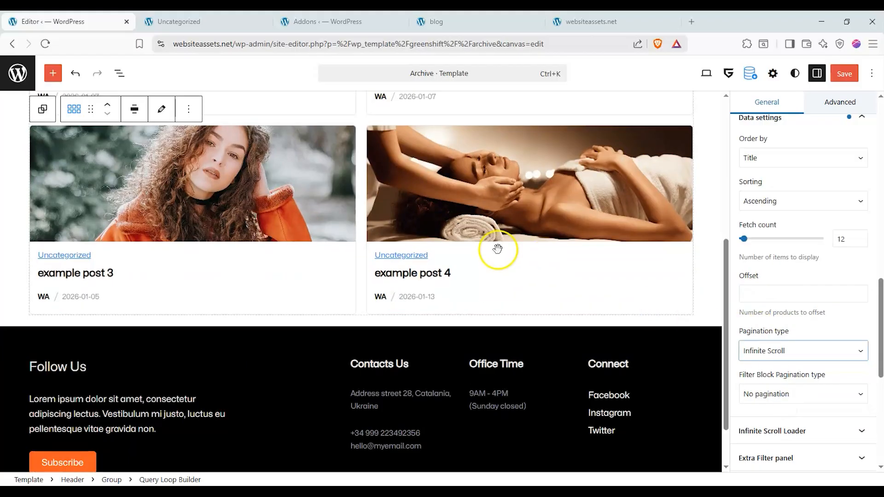
scroll(497, 249, up, 3)
Try Jet Smart filter pagination on the post grid and return the pagination type to Simple pagination.
click(822, 351)
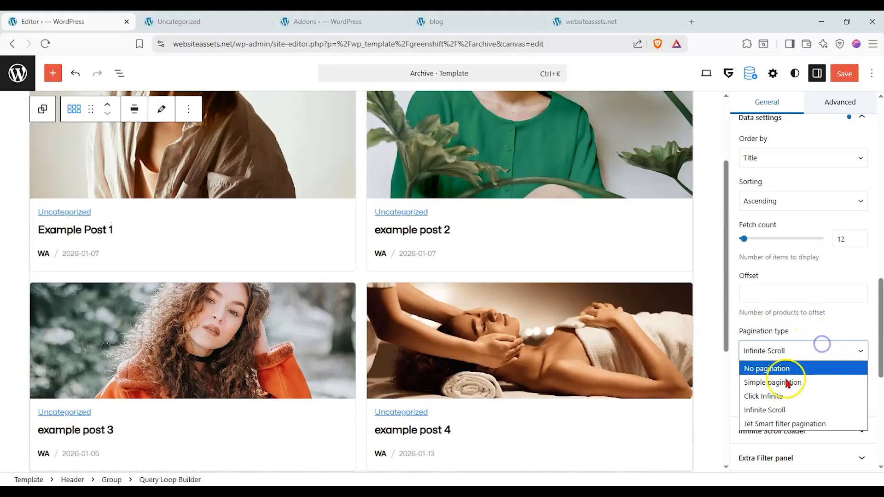
click(781, 424)
click(784, 353)
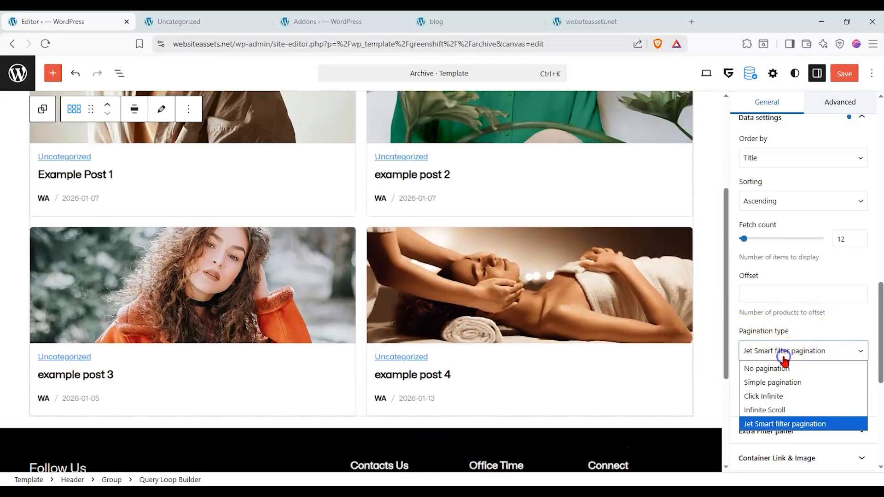
click(783, 382)
scroll(653, 298, down, 2)
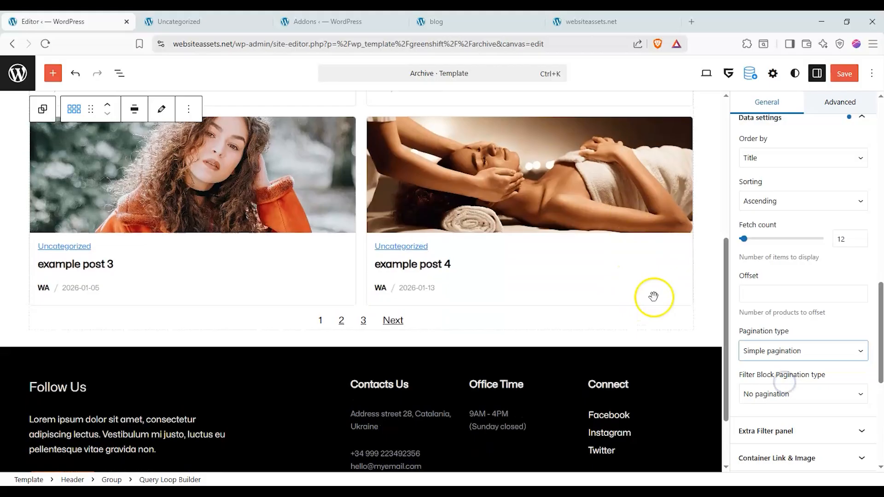
Review the Filter Block Pagination type options, keeping No pagination selected.
scroll(797, 341, down, 1)
click(802, 343)
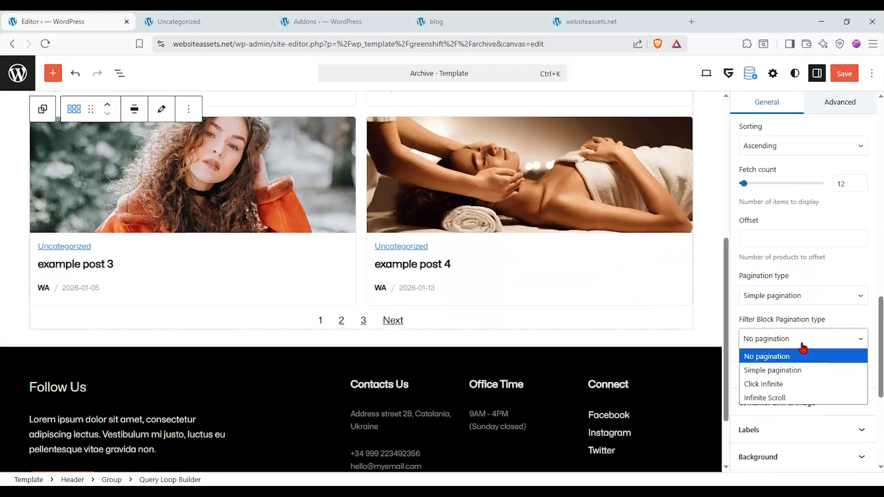
click(802, 355)
Try the Extra Filter panel with the label "By" and one filter item, and remove the item and disable the panel.
click(793, 373)
click(745, 396)
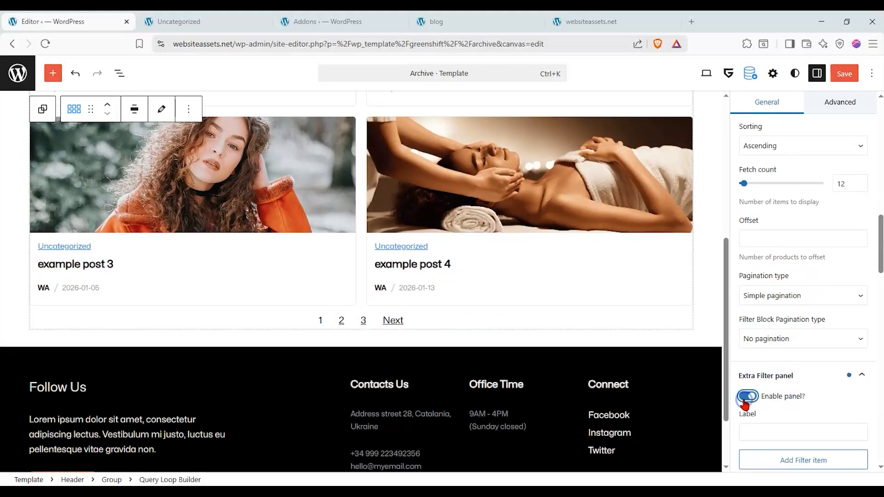
scroll(802, 378, down, 1)
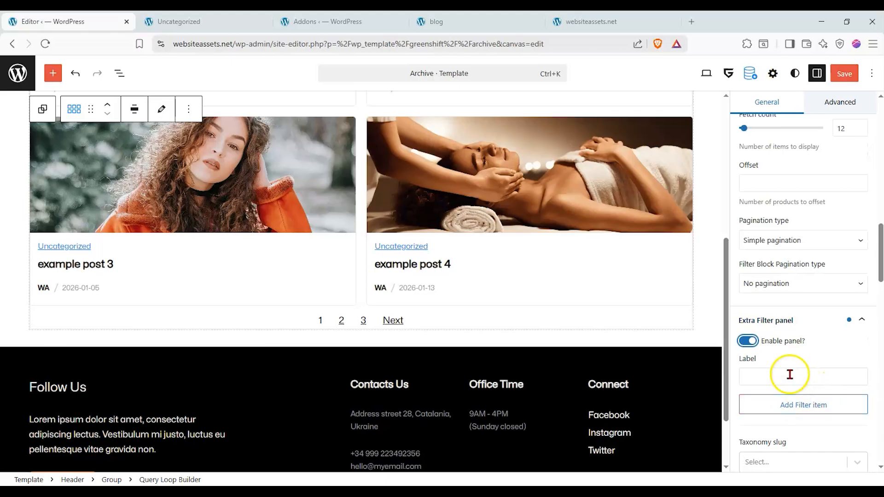
click(789, 374)
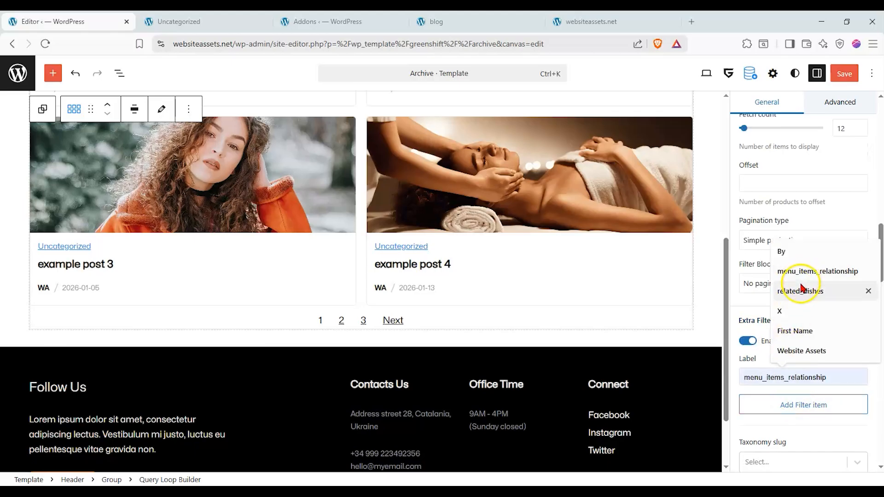
click(809, 257)
click(802, 405)
click(763, 405)
scroll(763, 396, down, 3)
scroll(578, 316, up, 6)
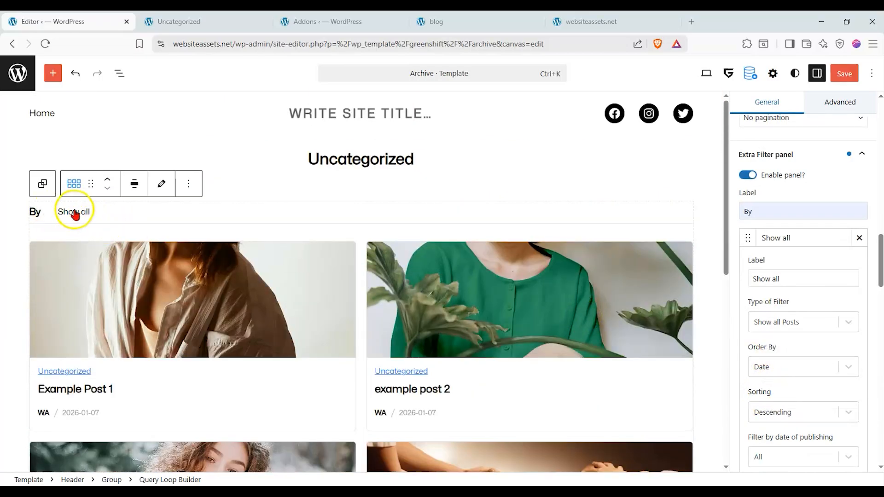
click(859, 237)
click(747, 175)
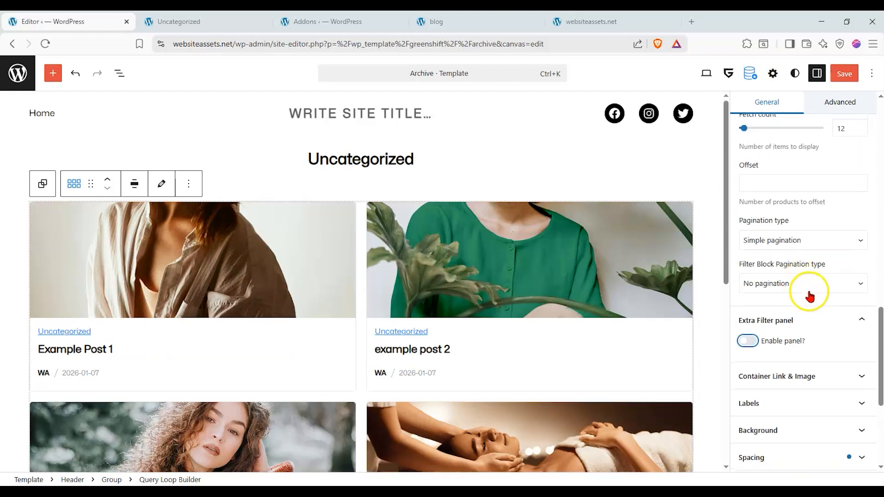
Enable linking of the whole container in the Query Loop Builder's container link settings.
scroll(801, 285, down, 1)
click(855, 320)
click(747, 341)
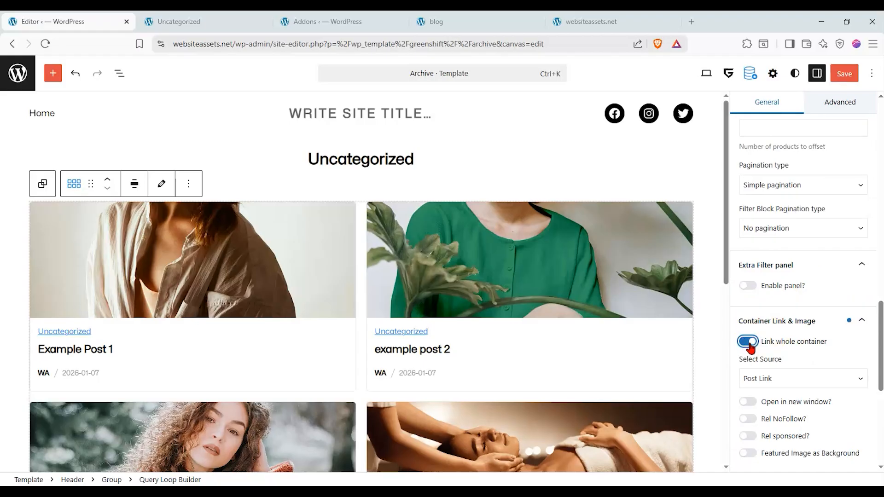
click(748, 341)
click(747, 342)
scroll(750, 322, down, 2)
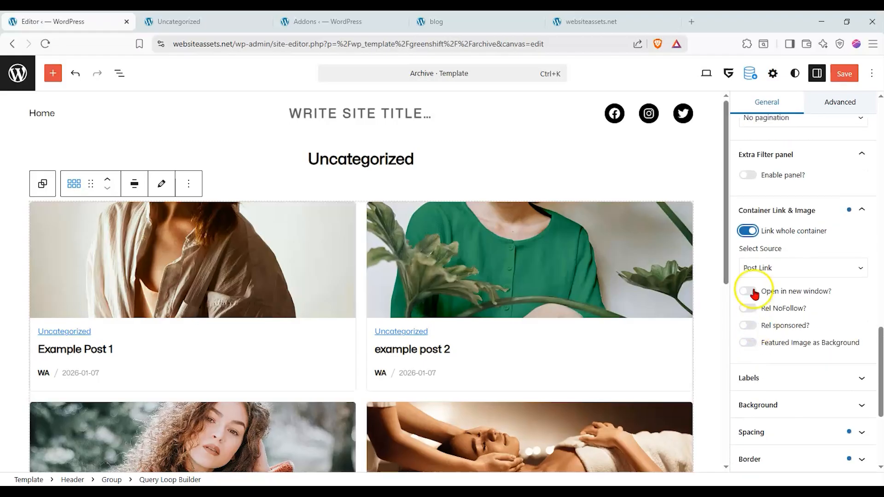
Try the Custom field and Post Link sources for the container link, and disable linking of the whole container.
click(792, 274)
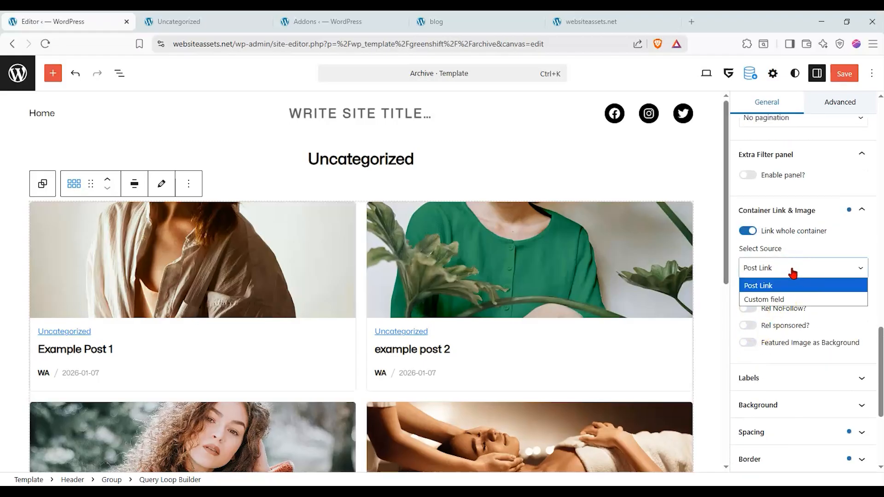
click(792, 271)
click(777, 266)
click(769, 297)
click(784, 267)
click(778, 285)
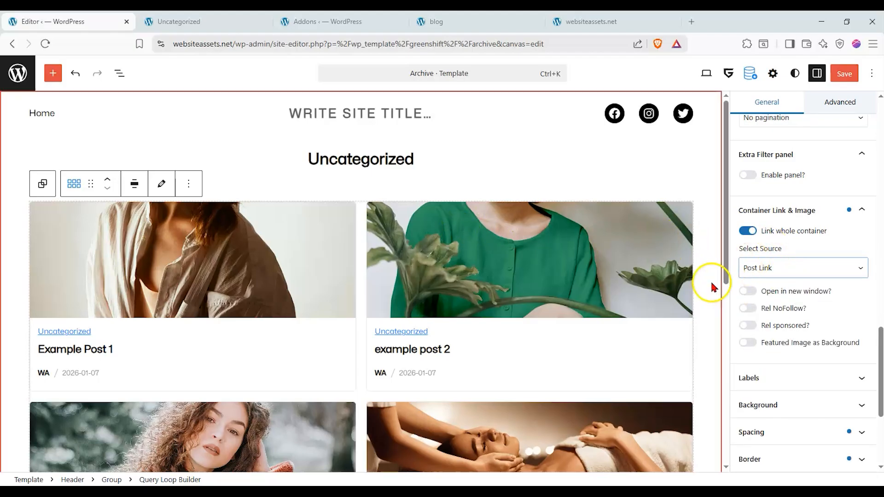
click(747, 231)
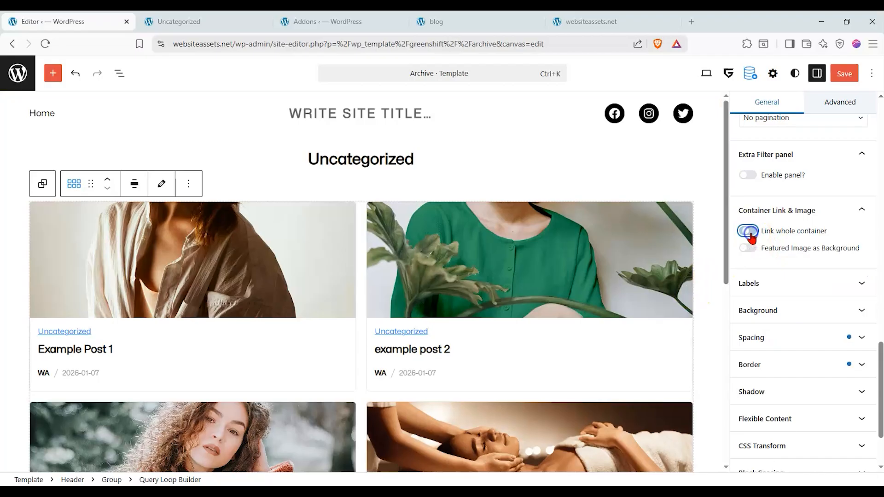
Set the No more posts label to "that's the end" and test the Next pagination link in the preview.
click(781, 294)
click(767, 320)
click(779, 302)
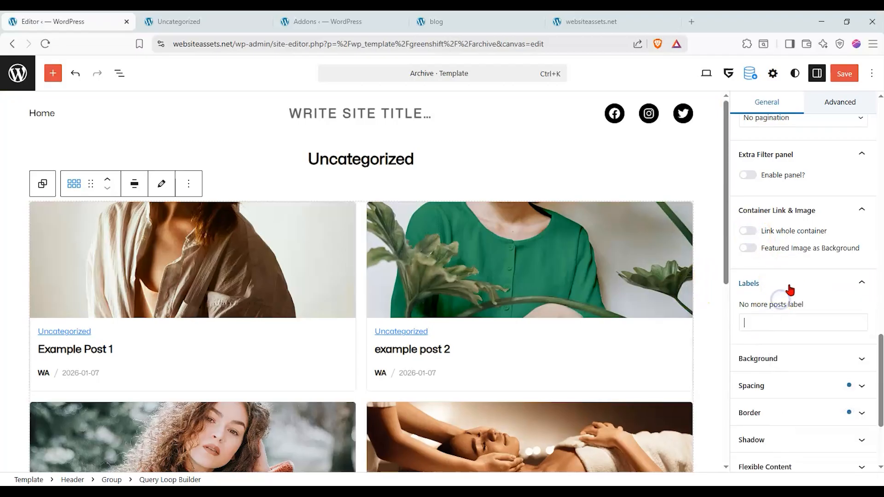
click(776, 320)
text(that's the end)
click(807, 282)
scroll(507, 308, down, 5)
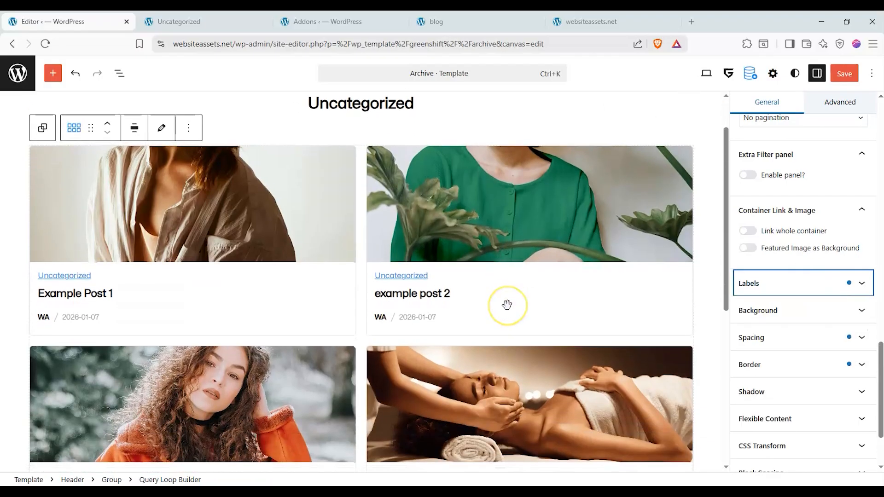
click(392, 332)
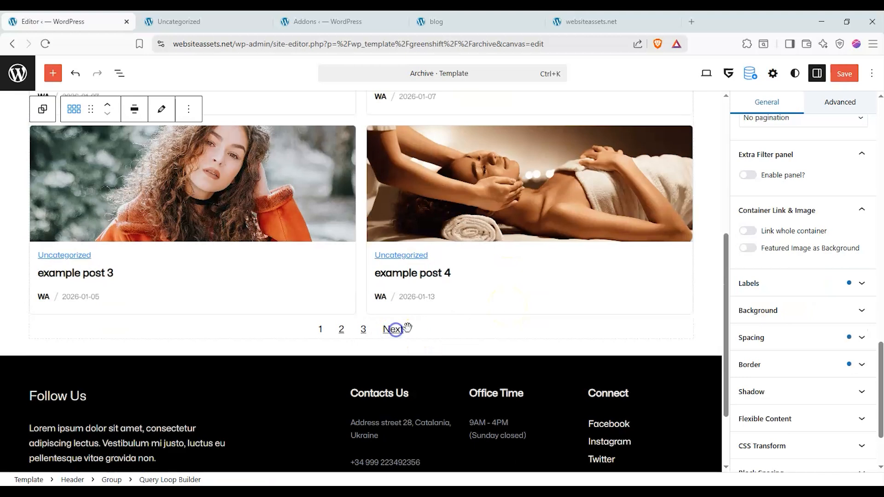
Look through the Query Loop Builder's Background and Spacing settings.
click(805, 304)
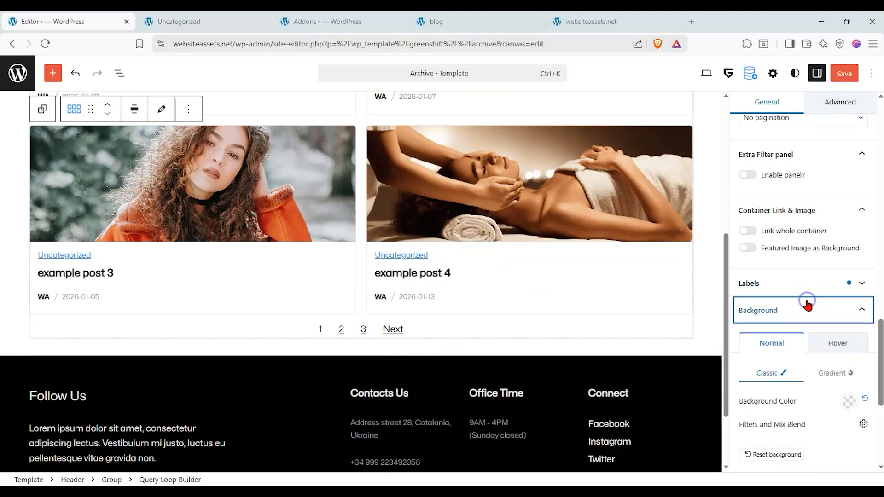
scroll(785, 318, down, 3)
click(816, 373)
scroll(789, 257, down, 4)
scroll(799, 262, down, 3)
scroll(509, 283, up, 5)
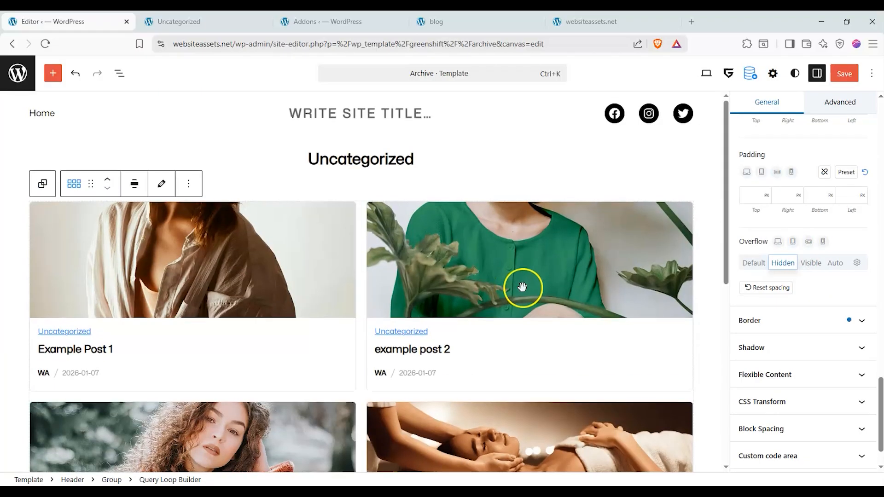
Look over the Uncategorized category page to examine its post grid.
click(212, 21)
scroll(221, 182, down, 1)
scroll(134, 123, up, 2)
scroll(127, 124, down, 5)
scroll(115, 115, up, 5)
Return to the Archive template editor and switch the Query Loop Builder's Flexible Content layout to Flex.
click(70, 22)
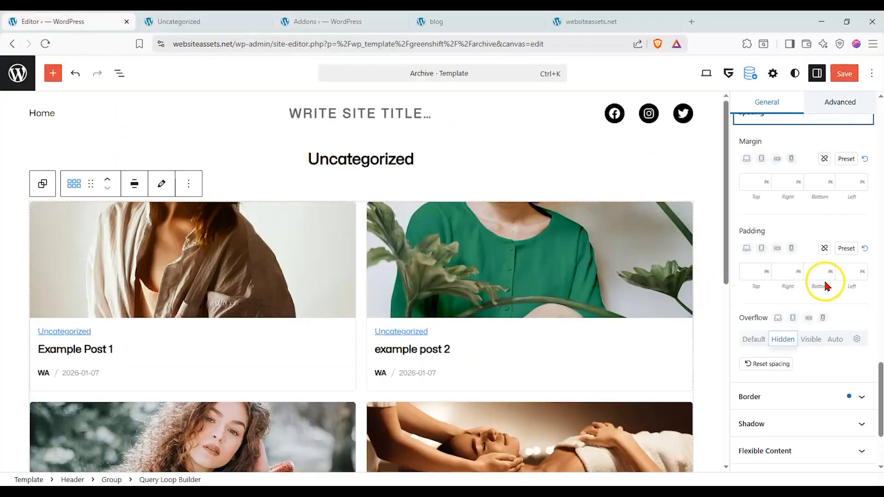
scroll(823, 278, up, 2)
click(791, 205)
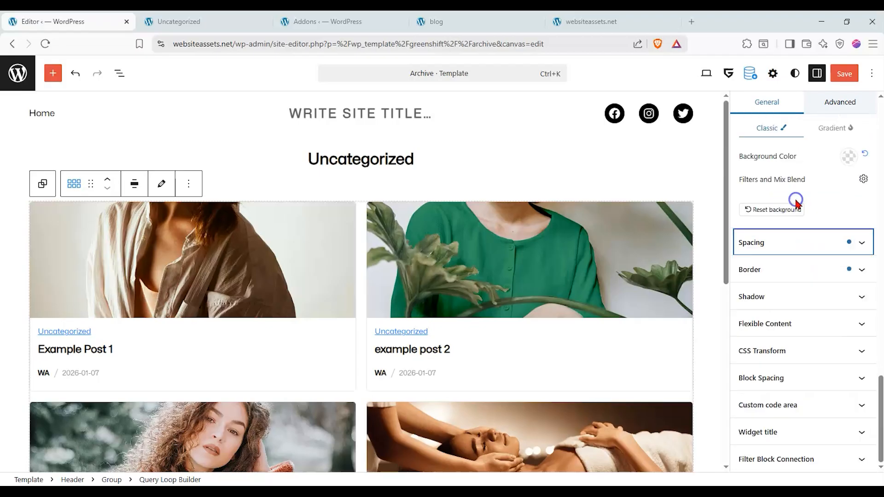
click(815, 317)
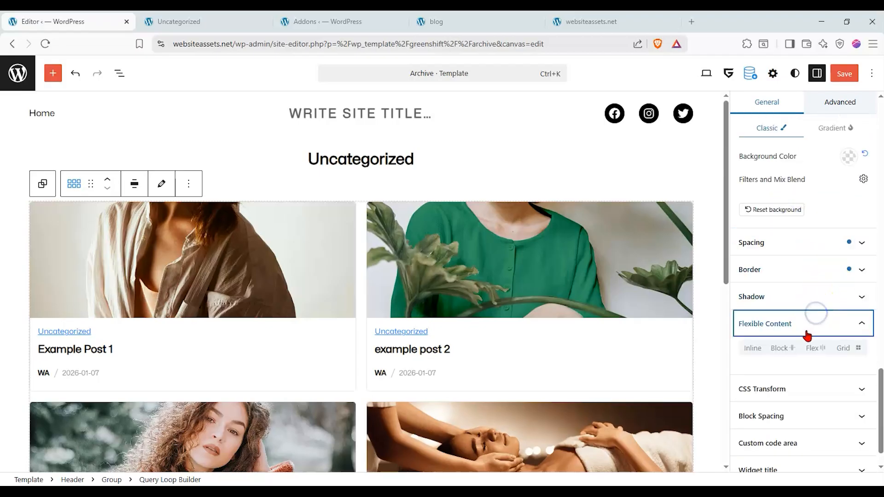
click(842, 348)
click(822, 347)
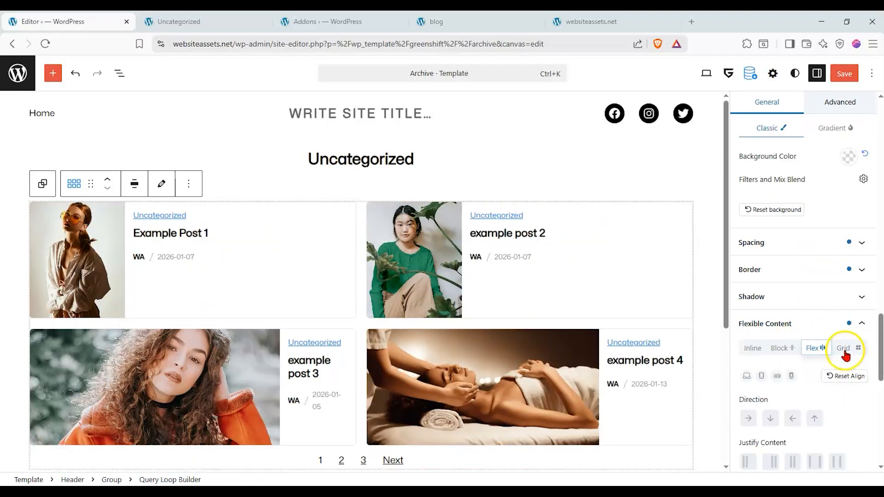
Try the Stack/Column direction, switch the Flex direction to reversed row, and center the justified content.
scroll(806, 340, down, 1)
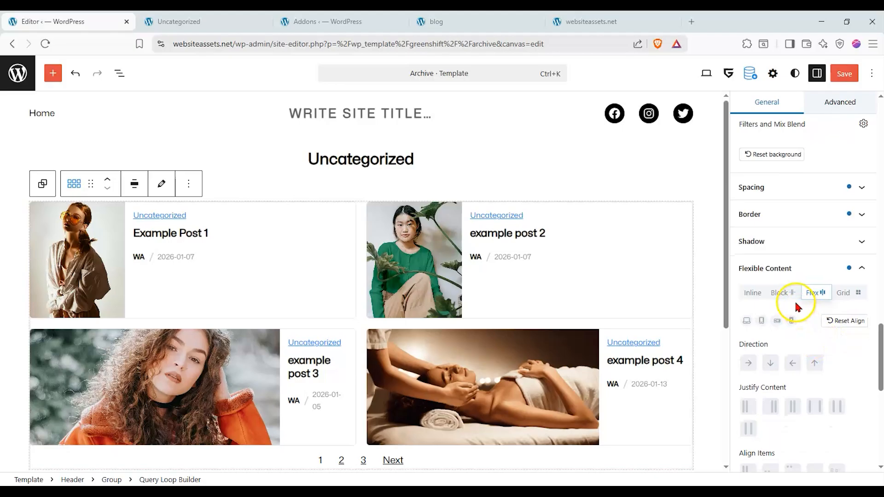
click(765, 361)
click(792, 363)
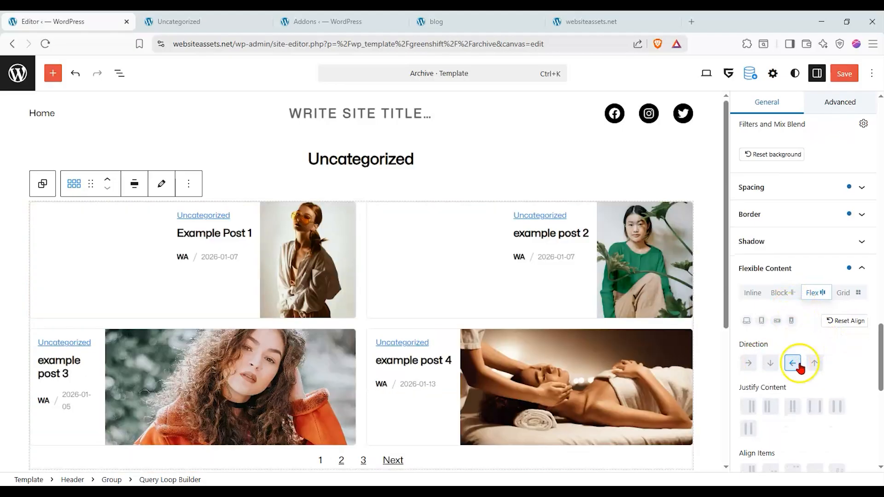
click(792, 408)
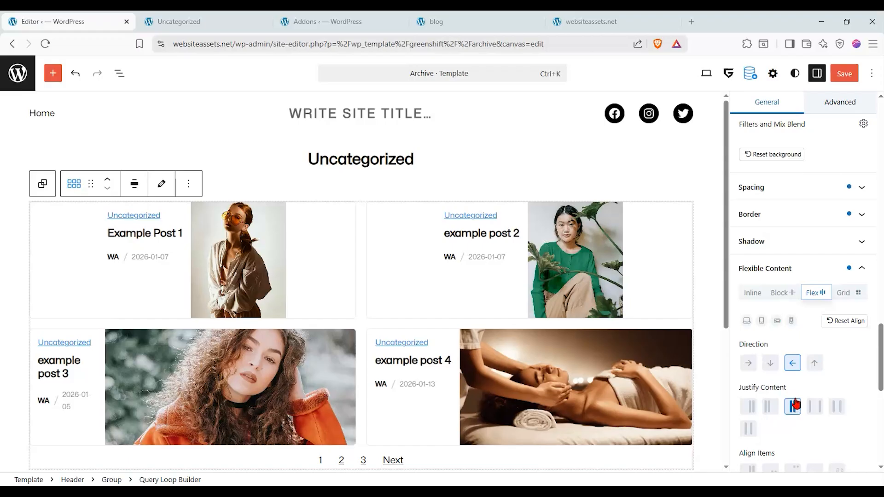
Try the different Align Items options for the Flex post items and set the alignment to center.
scroll(761, 417, down, 1)
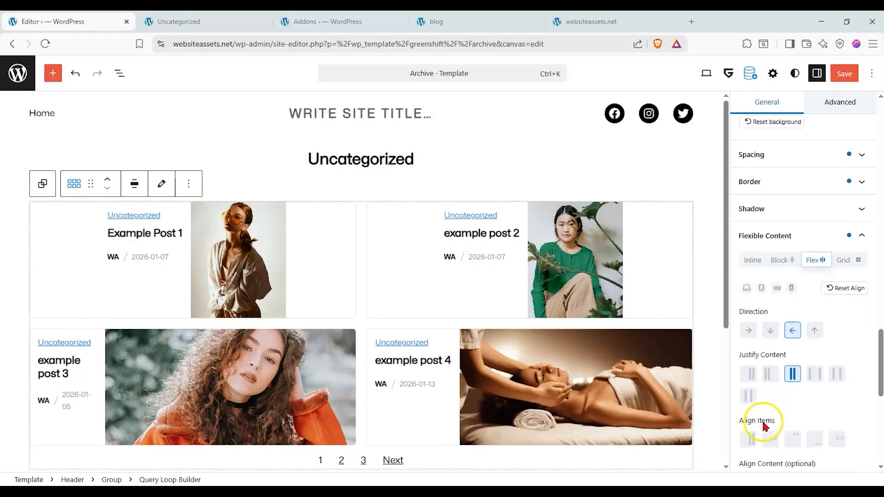
click(770, 415)
click(792, 418)
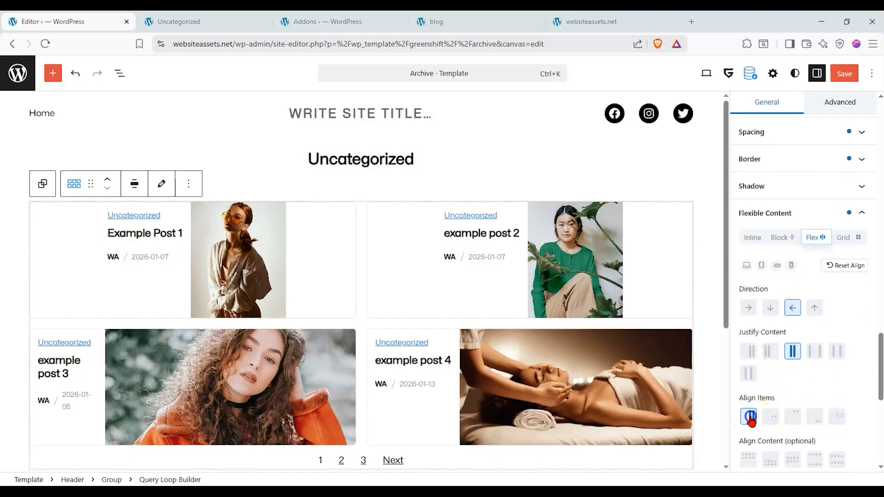
click(766, 419)
click(791, 418)
click(776, 419)
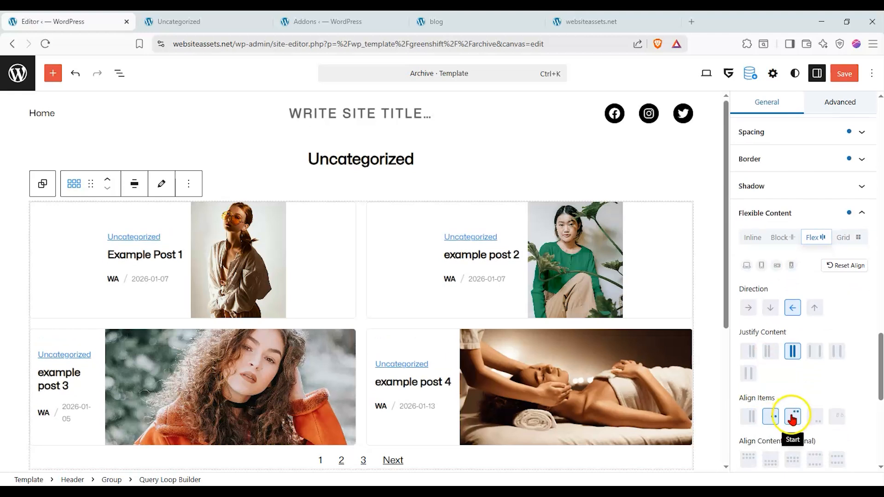
click(791, 416)
click(814, 418)
click(834, 417)
click(792, 417)
click(765, 419)
Set Align Content to center and try the wrap options on the post items, choosing no wrap.
click(792, 460)
scroll(791, 349, down, 5)
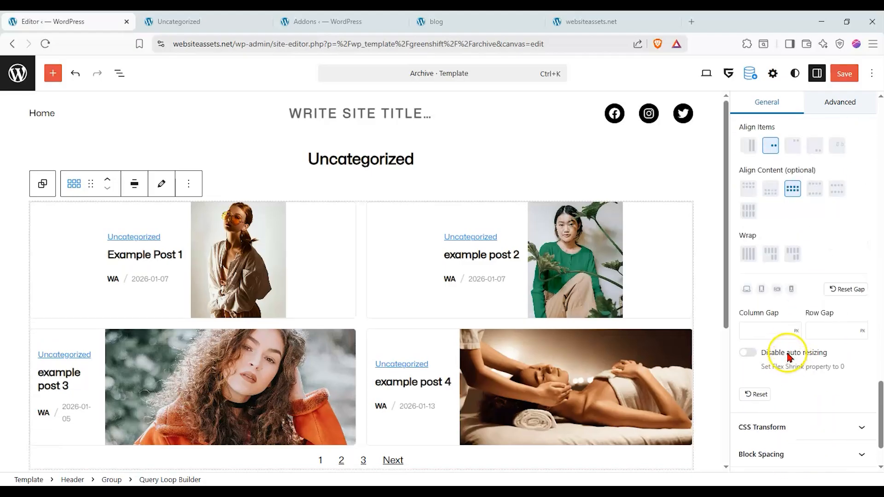
scroll(788, 352, up, 3)
click(770, 358)
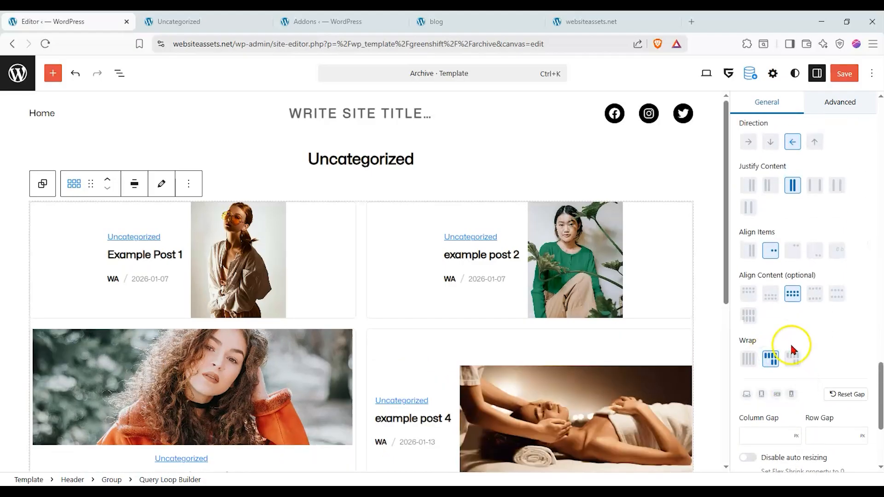
scroll(745, 338, down, 1)
scroll(467, 276, down, 2)
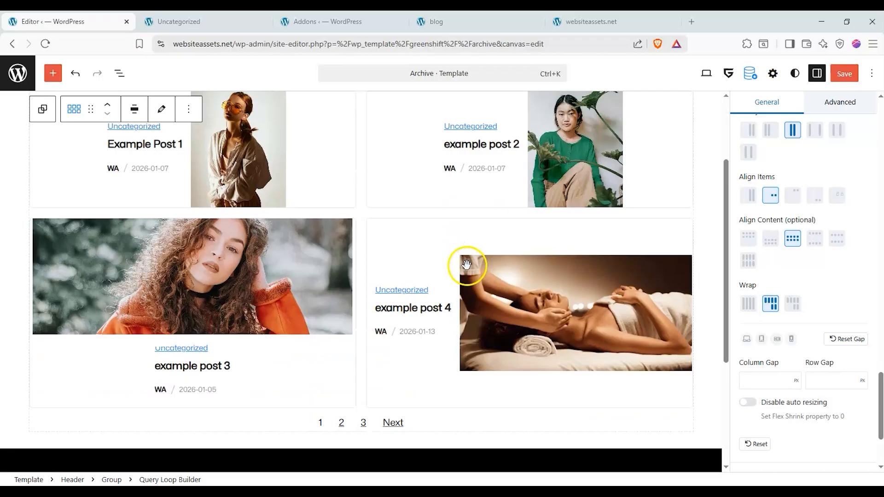
click(792, 303)
click(748, 303)
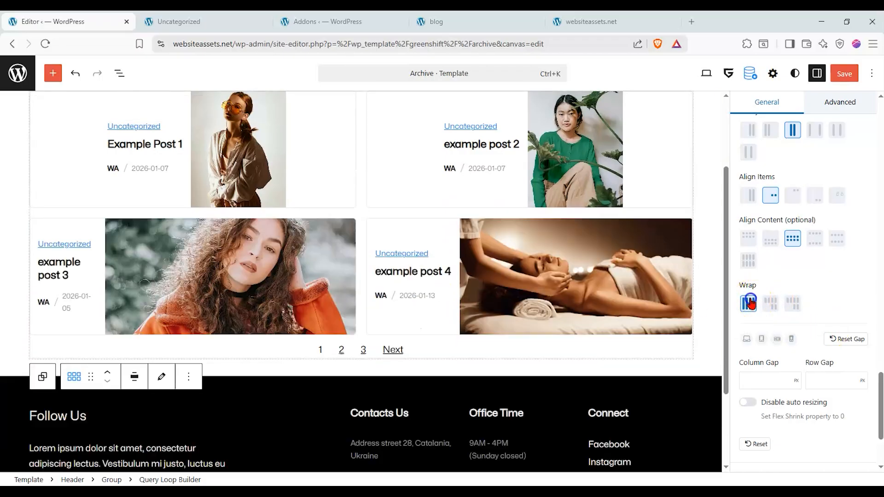
Try other Align Content distributions for the Flex items and set Align Items to Start.
scroll(753, 303, up, 1)
scroll(787, 289, up, 1)
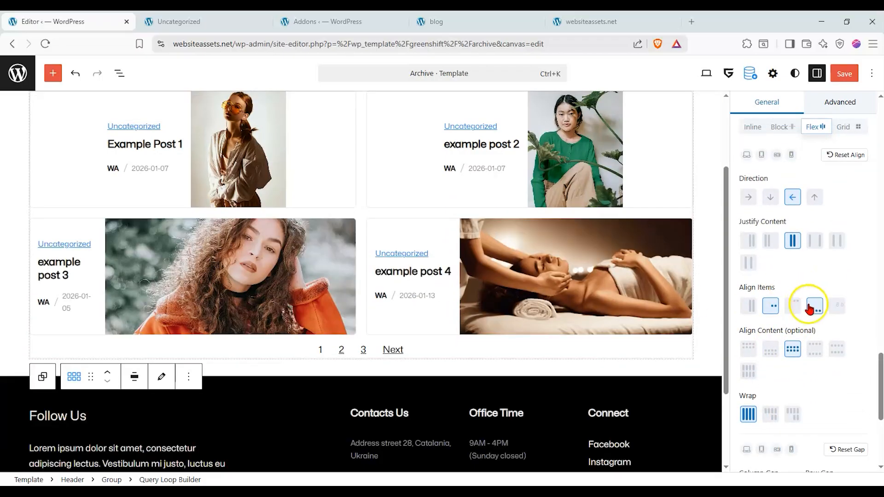
click(747, 348)
click(836, 350)
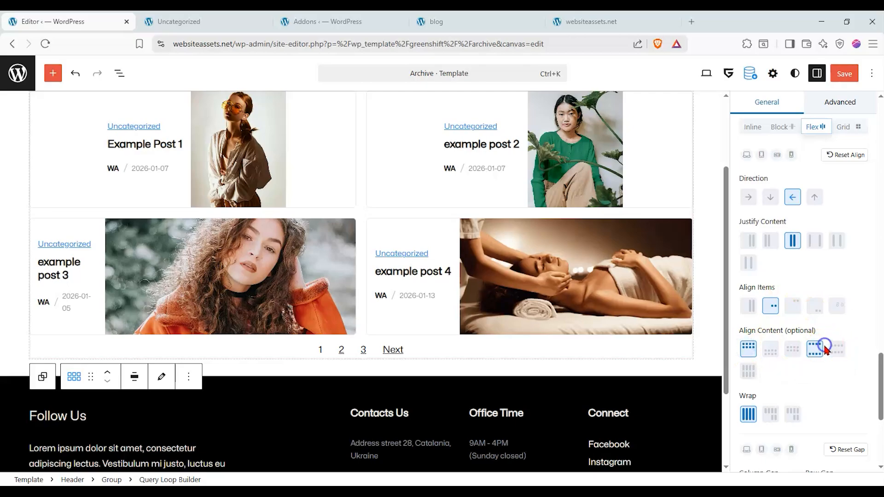
click(797, 306)
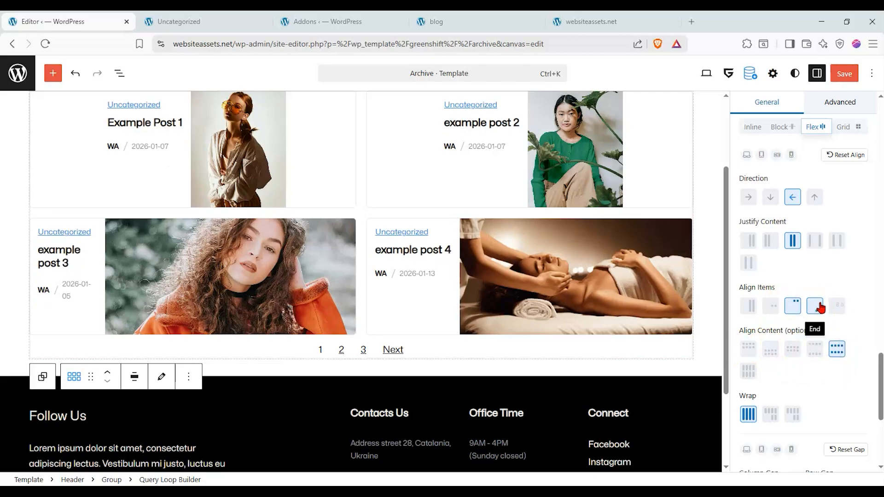
Try the Block layout for the post items and set the Flexible Content layout to Grid.
scroll(794, 303, up, 2)
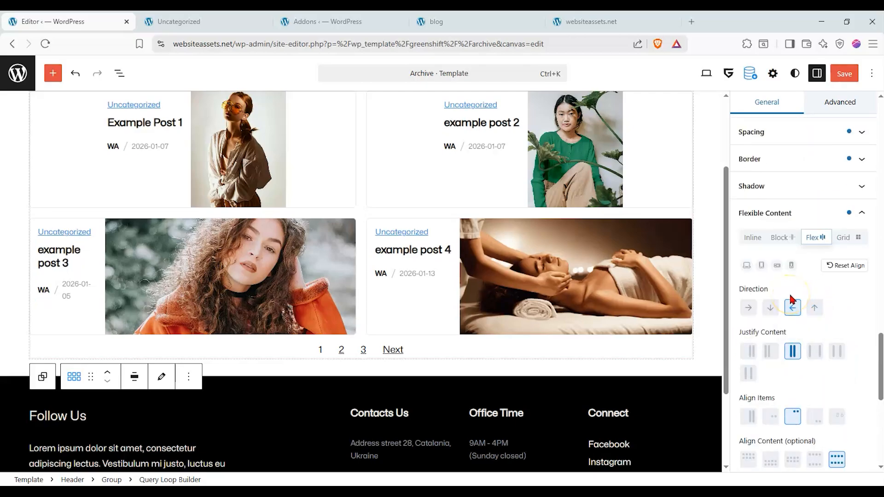
click(778, 237)
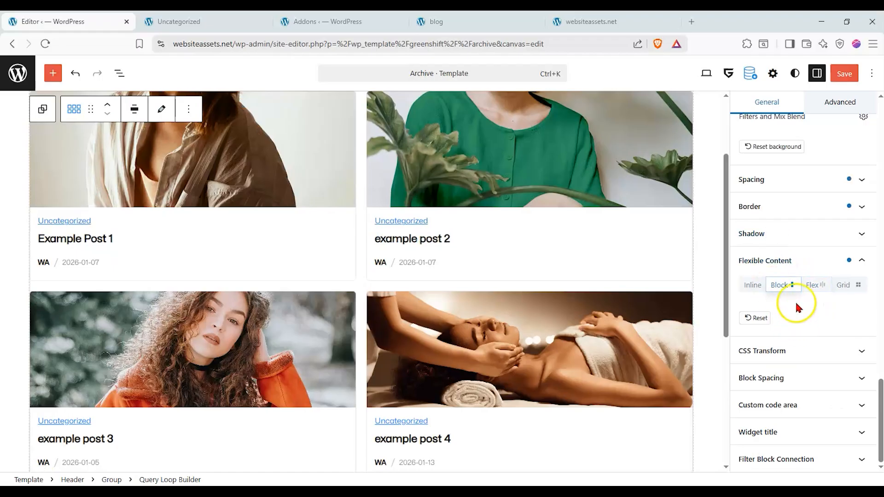
scroll(797, 307, up, 3)
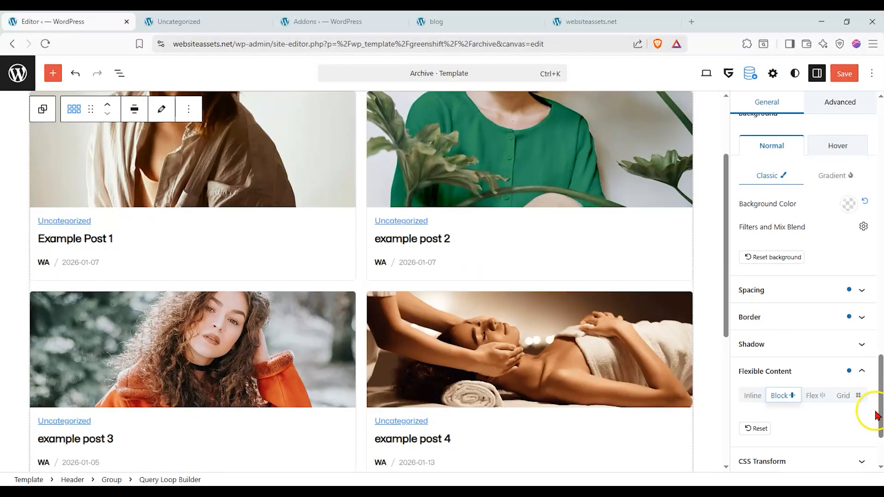
click(856, 395)
scroll(775, 329, up, 2)
scroll(633, 282, up, 1)
scroll(799, 320, up, 2)
scroll(828, 326, up, 2)
scroll(785, 310, down, 2)
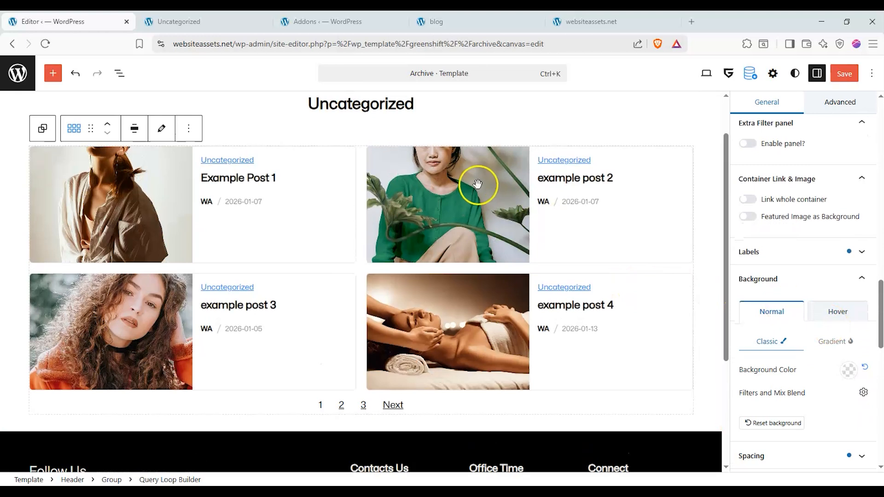
scroll(759, 310, down, 1)
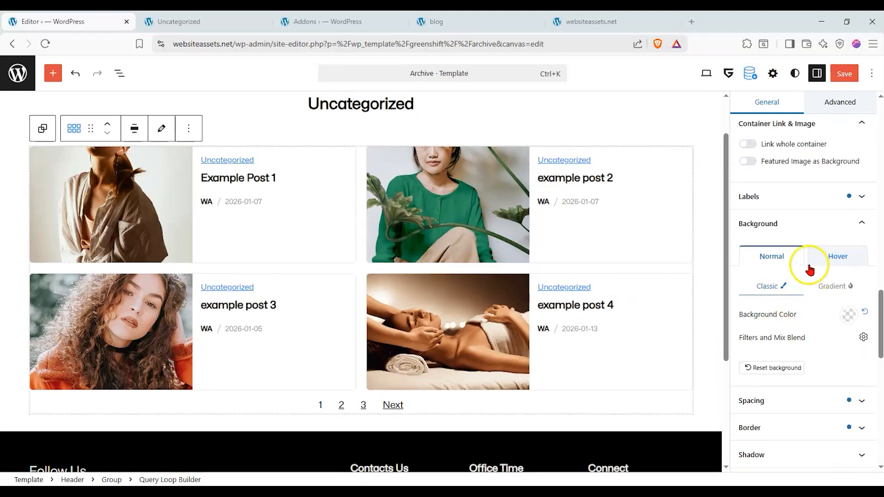
Collapse the Background settings, try 3 and 4 grid columns, and set the item grid's Columns Number to 2.
click(838, 226)
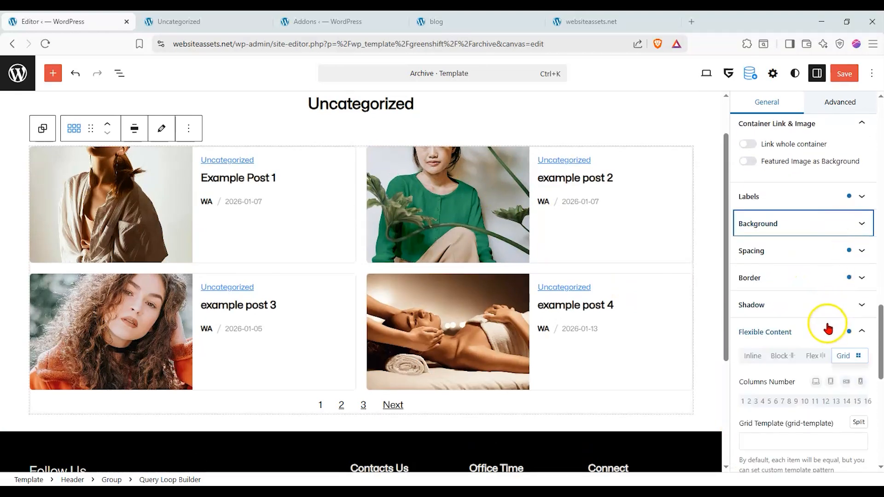
scroll(827, 328, down, 1)
click(755, 346)
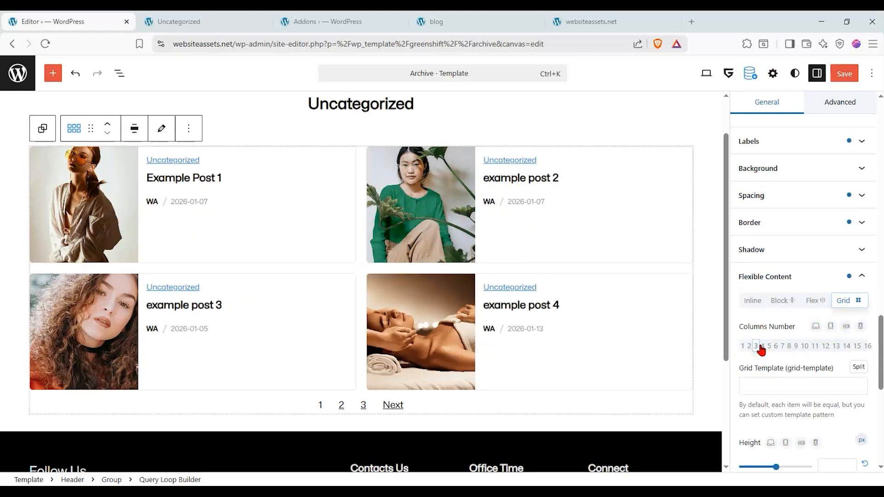
click(762, 346)
click(748, 347)
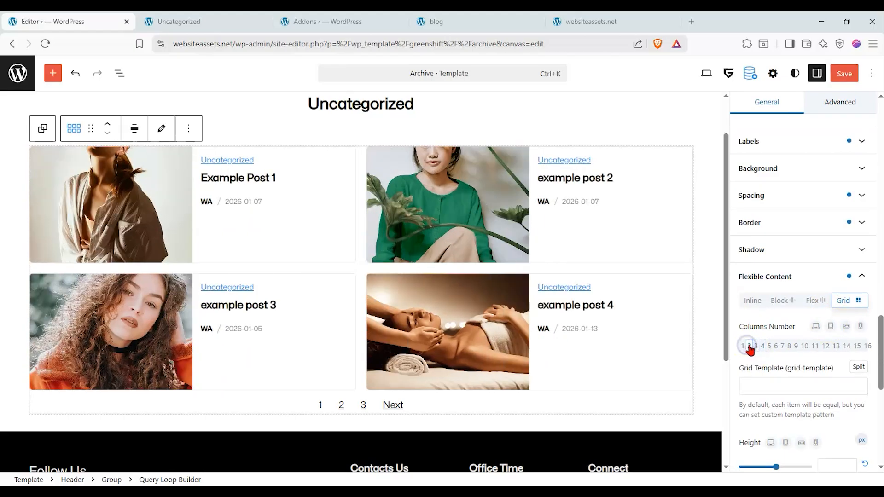
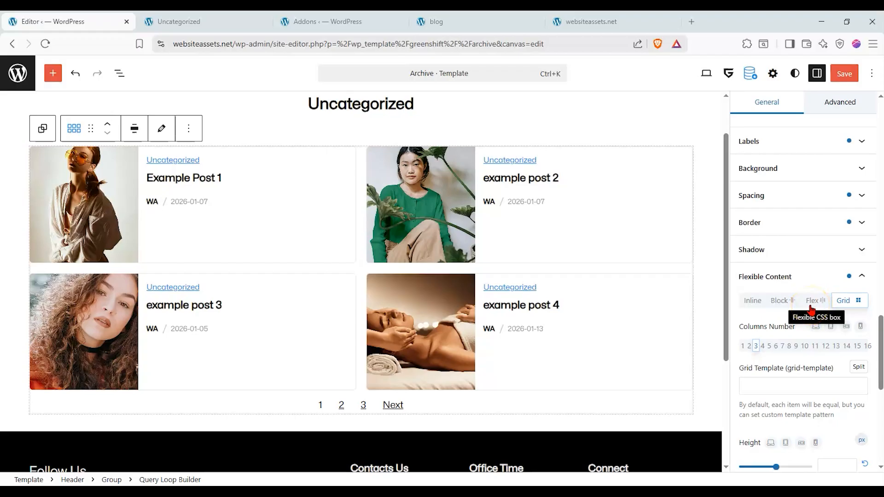
Examine the Query Loop Builder's remaining settings, including Widget title and Filter Block Connection.
scroll(806, 299, down, 3)
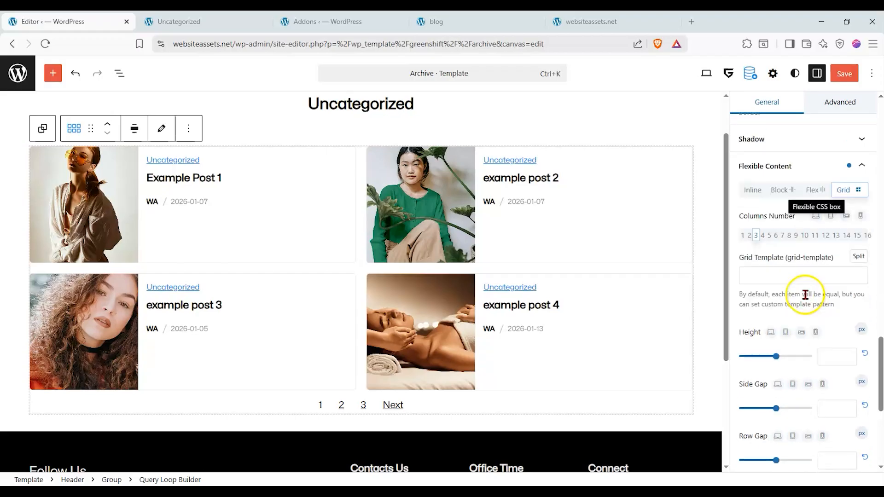
scroll(805, 294, down, 7)
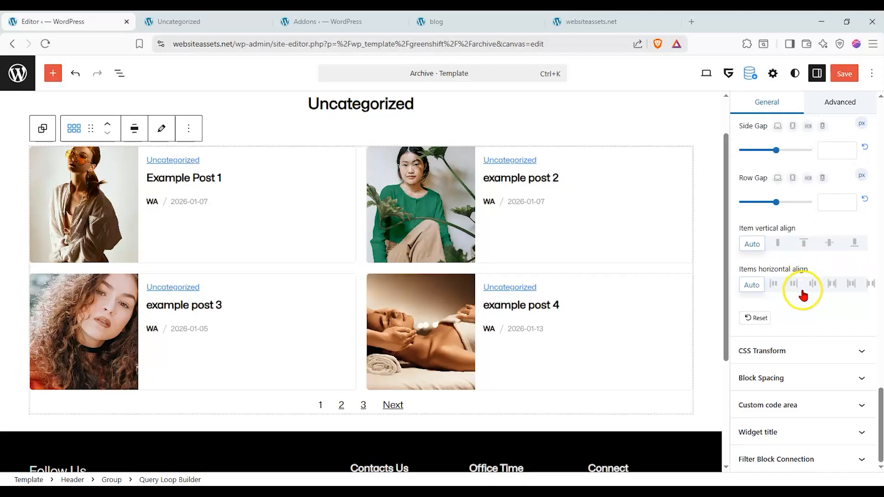
click(841, 431)
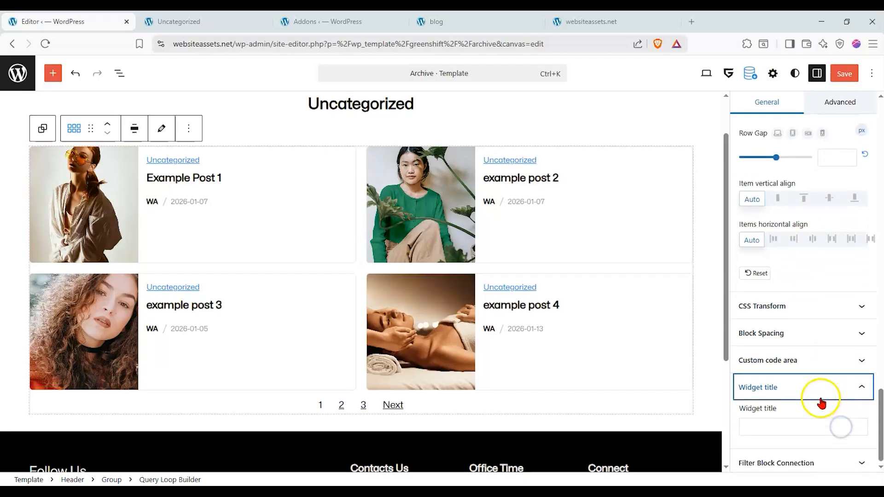
click(808, 389)
click(814, 462)
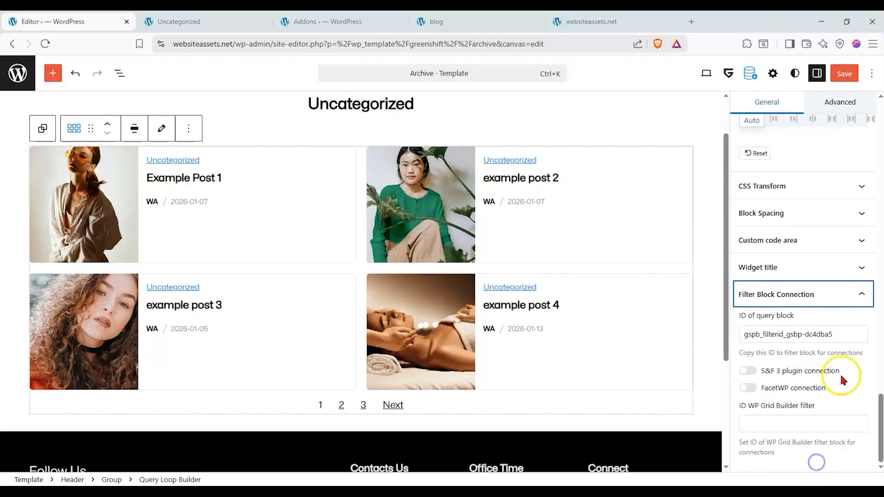
Try the Inline layout type, set the Layout type to Grid, and open and close the Grid Builder.
scroll(797, 313, up, 13)
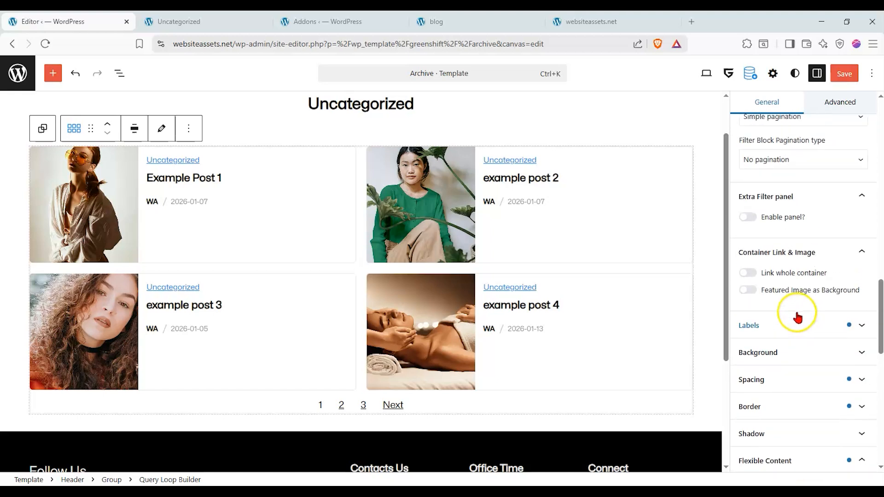
scroll(796, 310, up, 12)
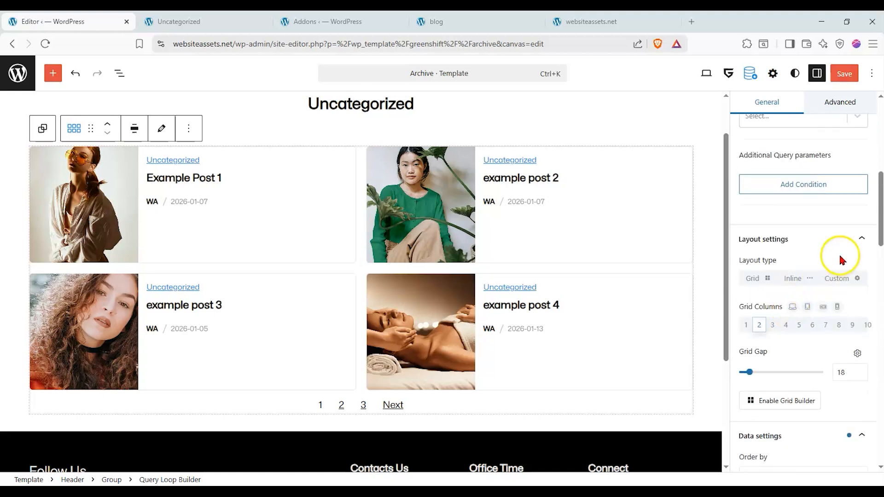
click(793, 278)
click(755, 278)
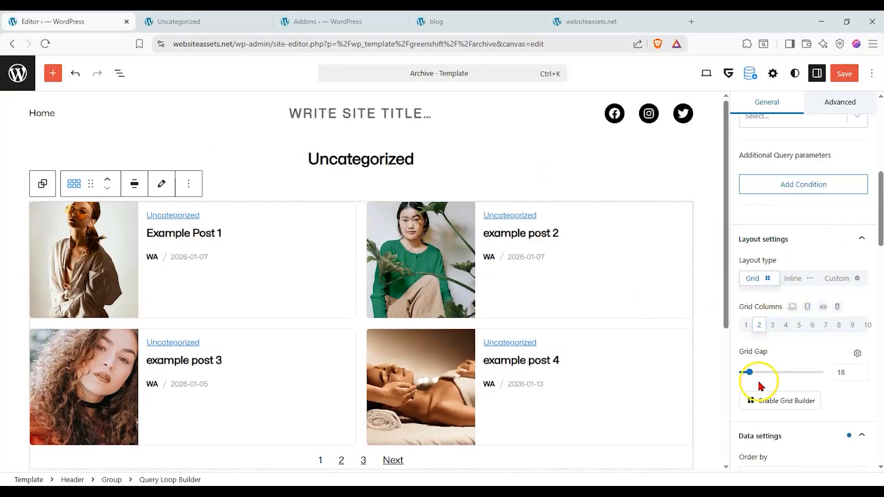
click(752, 401)
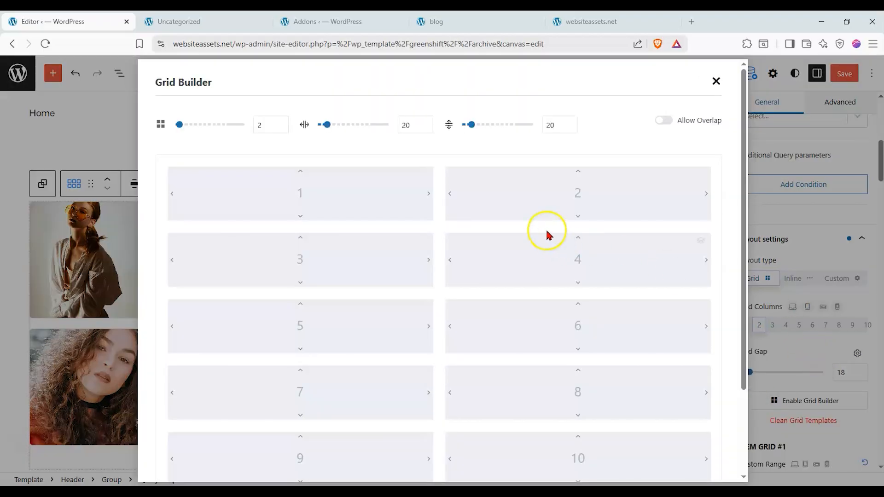
click(716, 82)
Try 3, 4 and 1 Grid Columns for the query loop and return the number to 2.
click(773, 325)
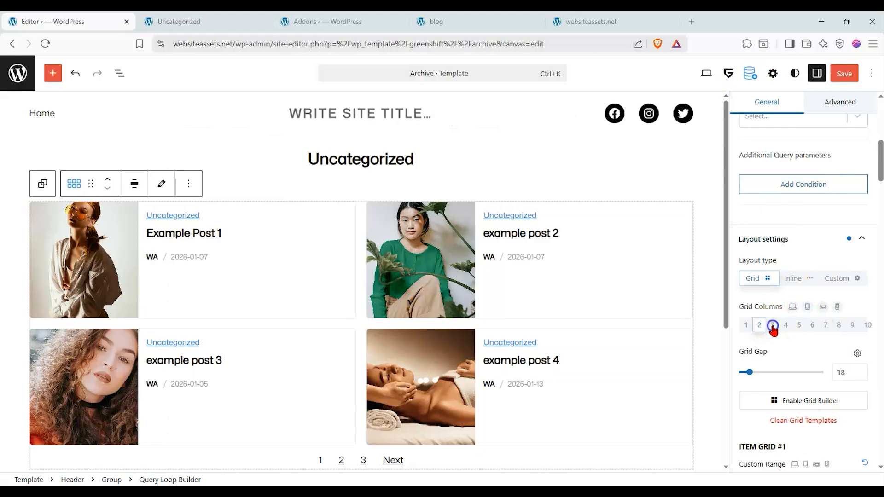
click(785, 325)
click(772, 325)
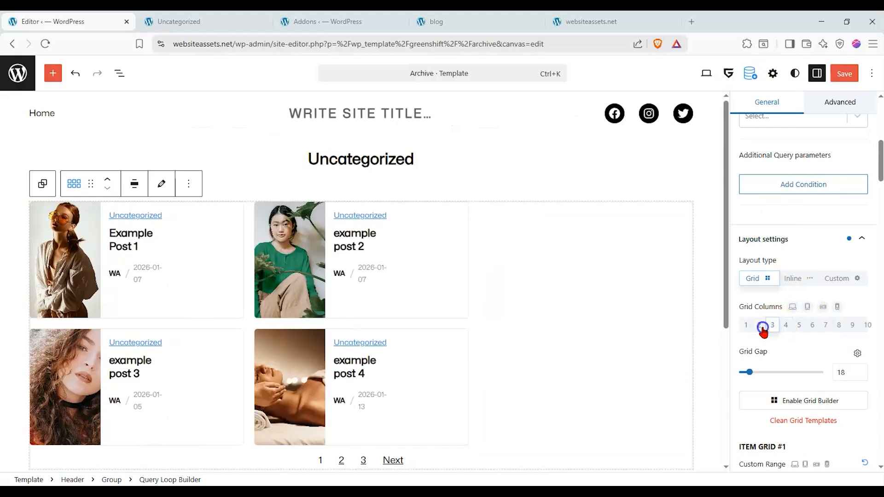
click(760, 325)
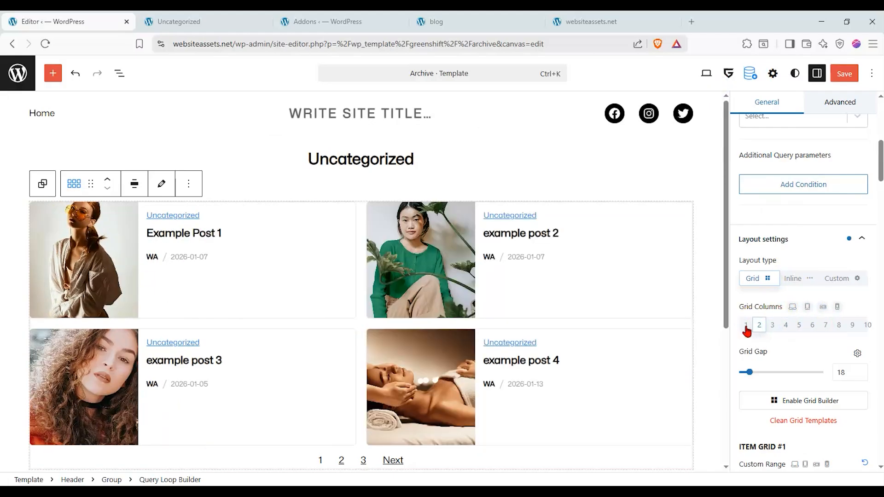
click(746, 325)
click(758, 325)
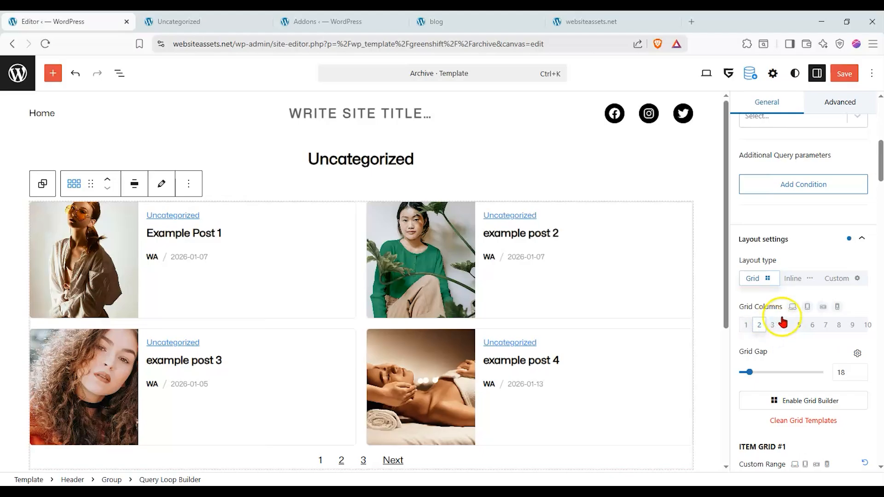
Try the Custom and Inline layout types, with centered Justify Content and Row direction, and return to the Grid layout type.
click(800, 278)
click(858, 279)
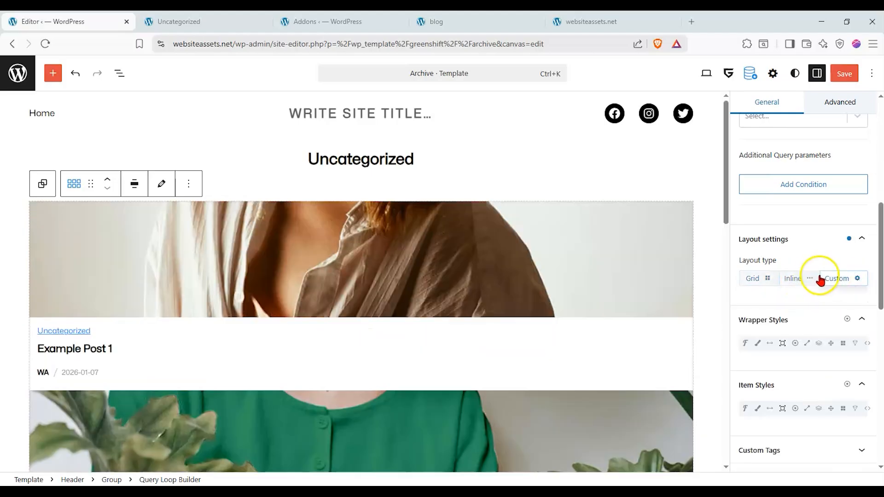
click(801, 278)
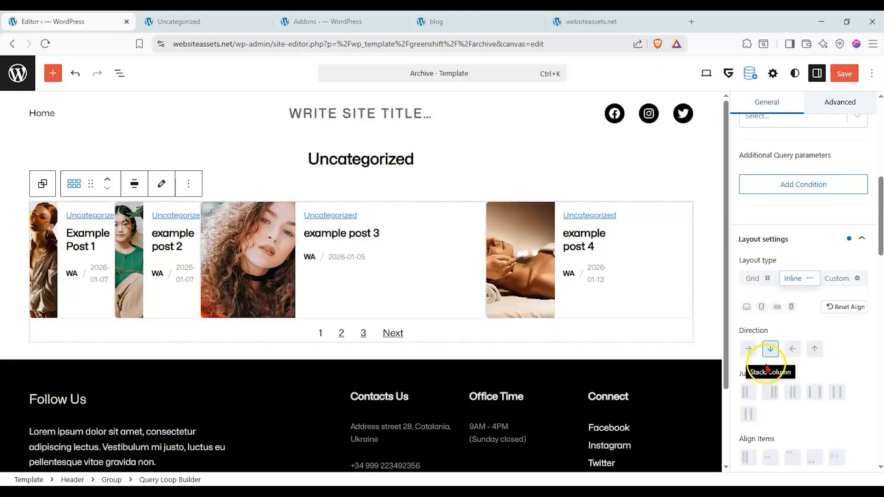
click(792, 391)
click(749, 353)
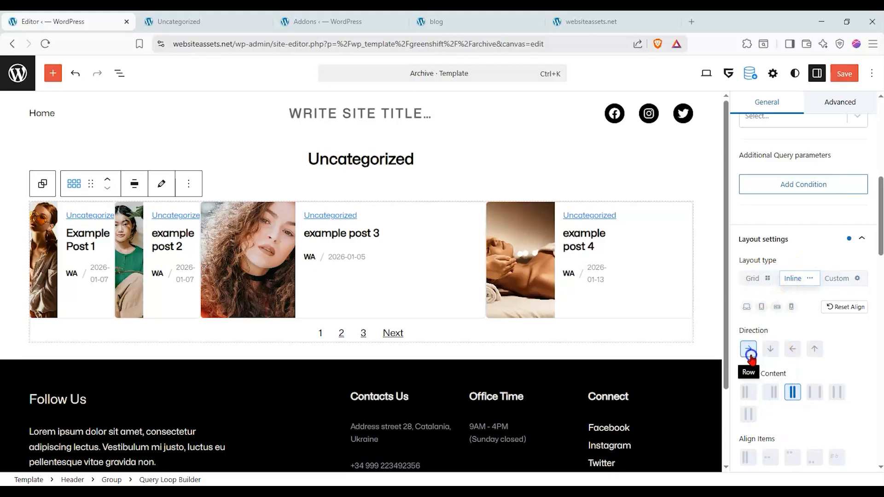
click(766, 280)
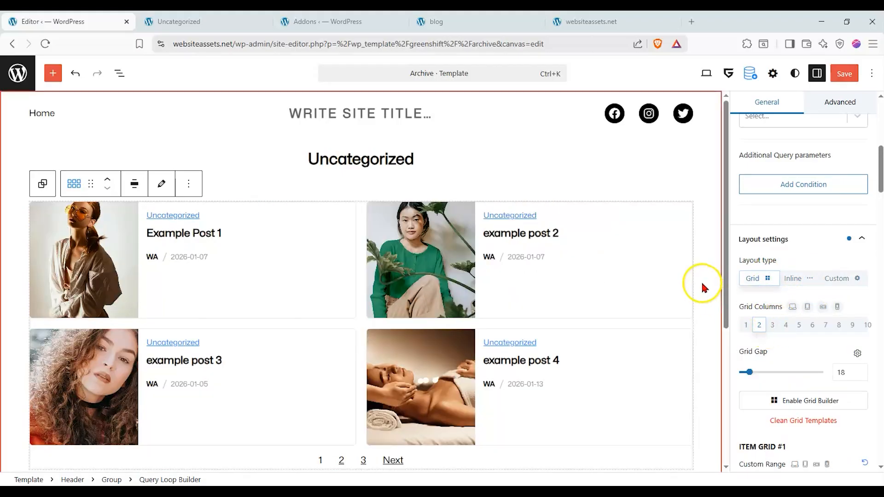
Review the custom ranges of the item grids and clean the grid templates.
scroll(819, 287, down, 5)
scroll(818, 285, down, 3)
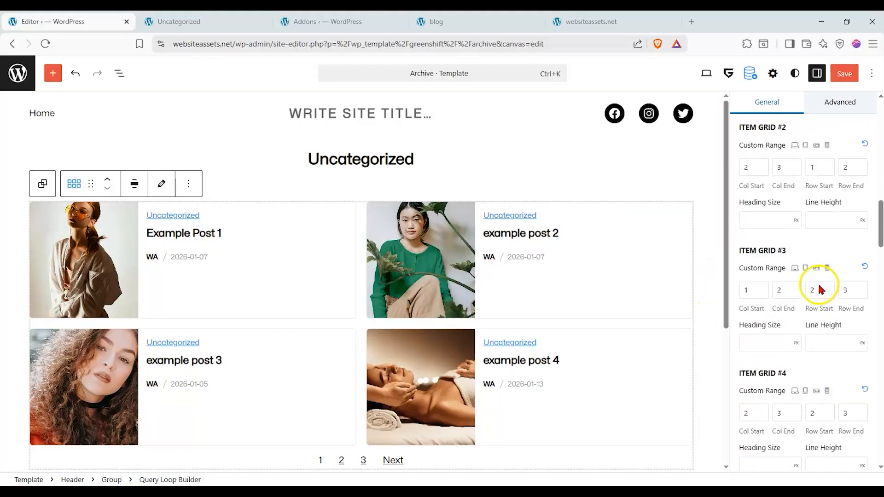
scroll(816, 282, up, 5)
click(809, 255)
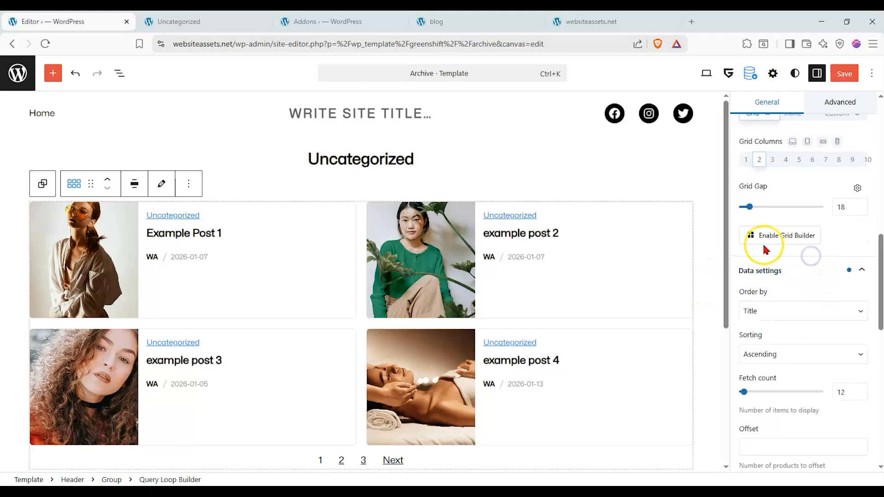
Try the Block and Flex layouts in the Flexible Content settings and return to Grid.
scroll(762, 244, down, 6)
scroll(764, 249, down, 3)
click(832, 350)
scroll(832, 350, down, 4)
scroll(765, 272, up, 3)
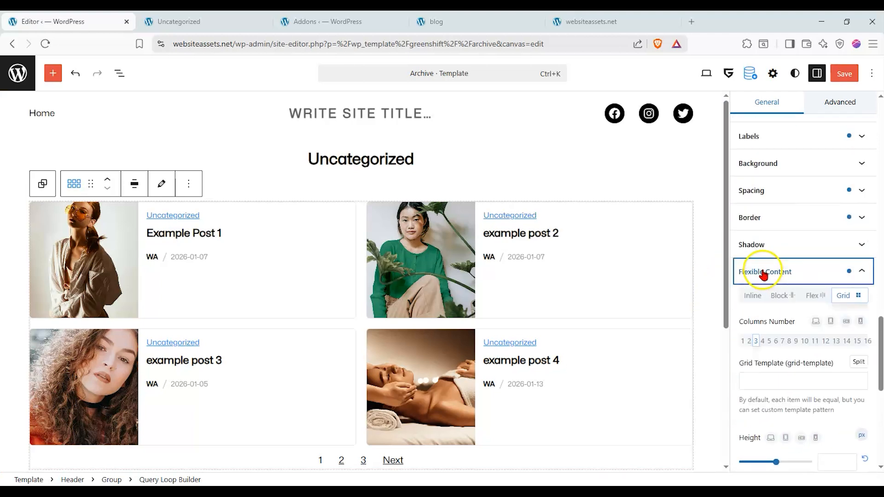
click(784, 295)
click(828, 295)
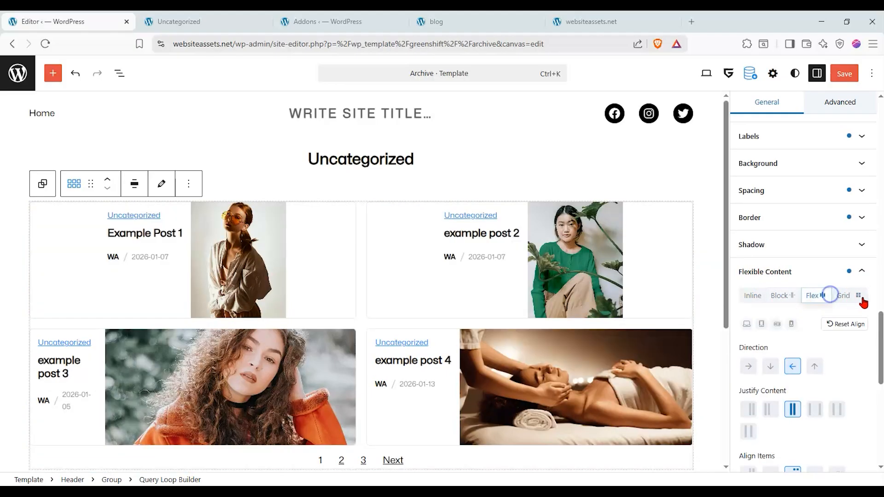
click(860, 296)
Look at the Query Loop Builder's Advanced settings and return to its General settings.
scroll(829, 293, up, 15)
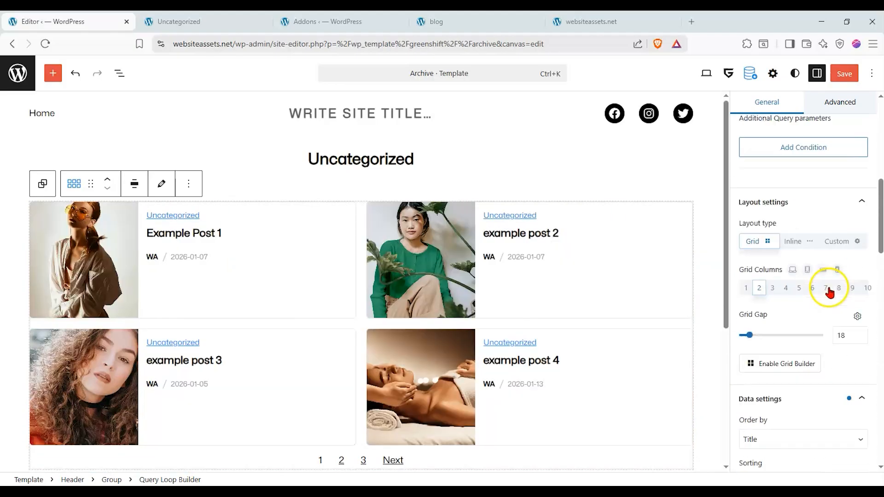
click(837, 204)
click(787, 204)
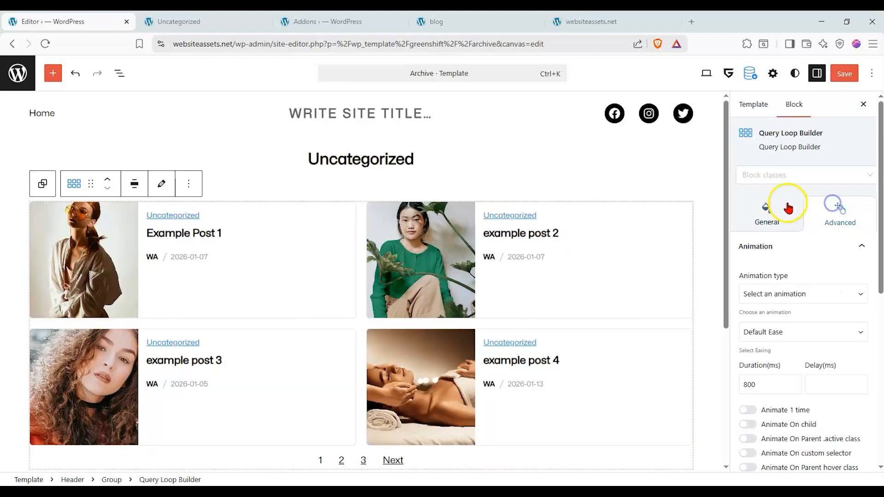
Select the Dynamic Image inside the Query Loop Builder, try the Definite source and set it to Current/Latest.
click(120, 74)
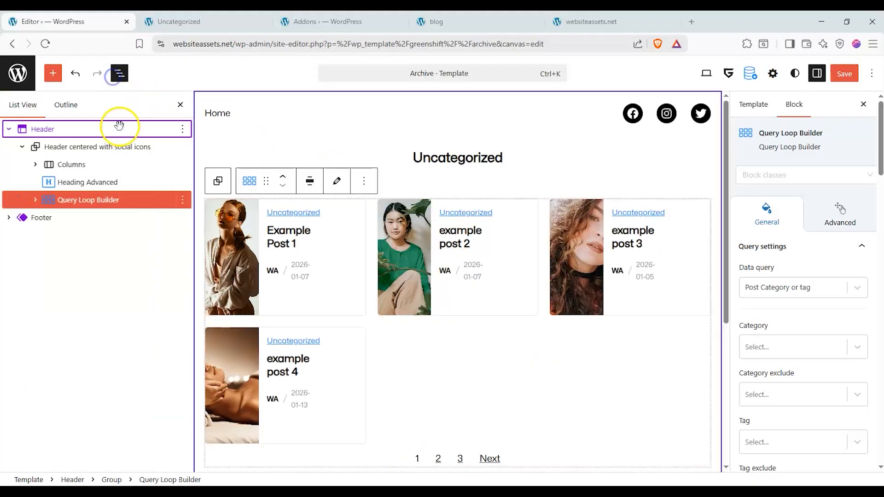
click(36, 200)
click(75, 226)
click(77, 219)
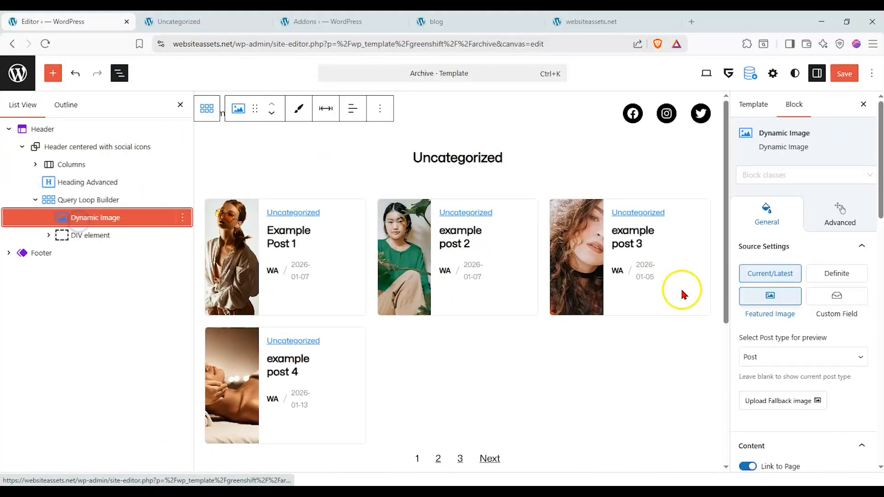
click(831, 272)
click(796, 275)
Try the preset widths for the Dynamic Image and set its Width to S.
scroll(808, 304, down, 4)
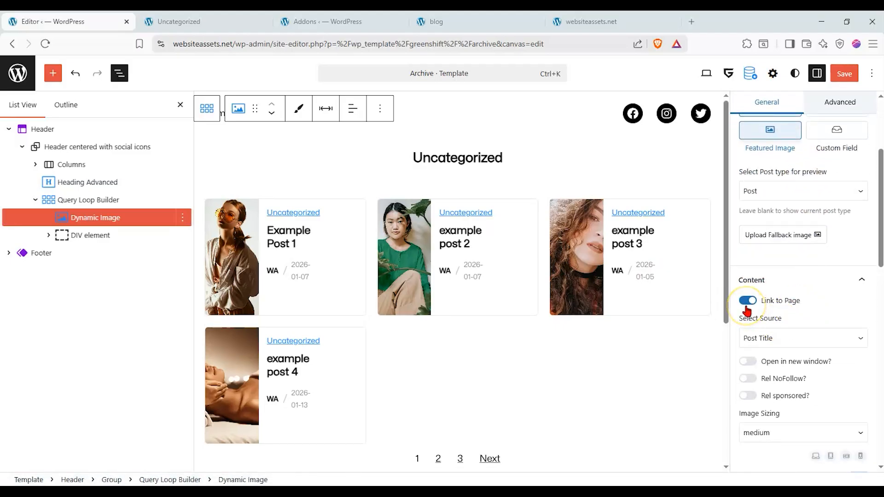
scroll(763, 311, down, 3)
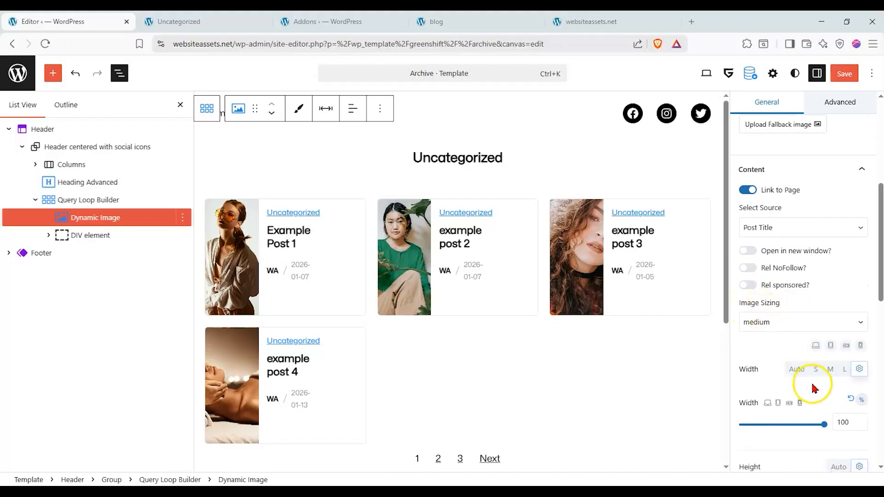
click(830, 368)
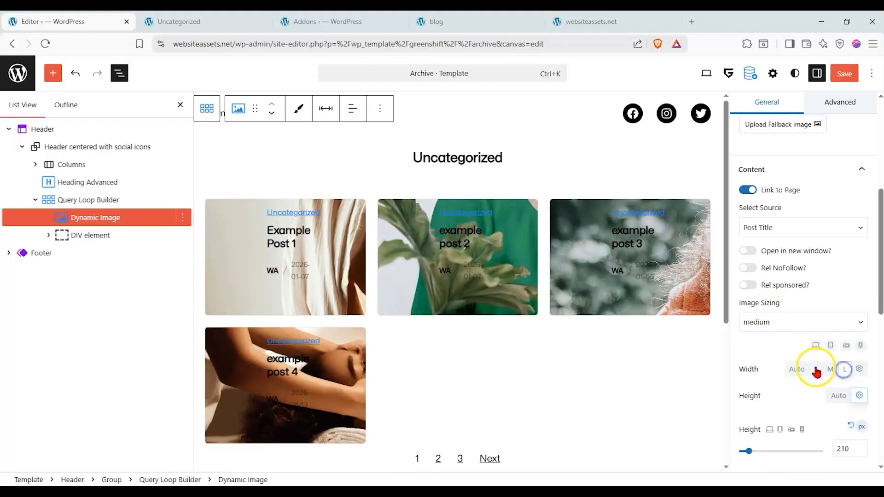
click(796, 369)
click(815, 369)
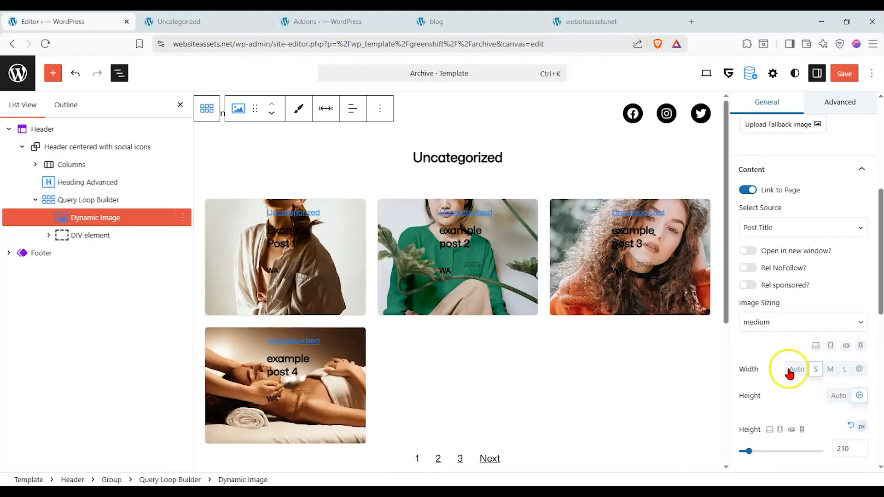
click(788, 371)
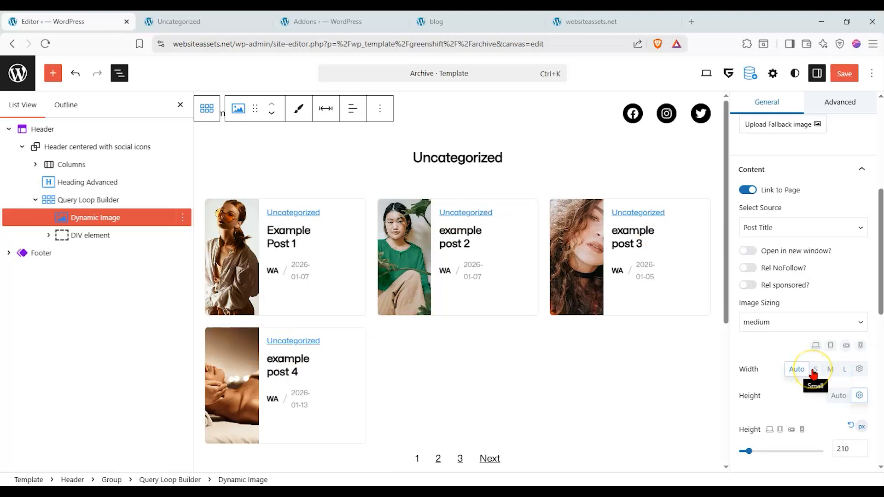
click(814, 370)
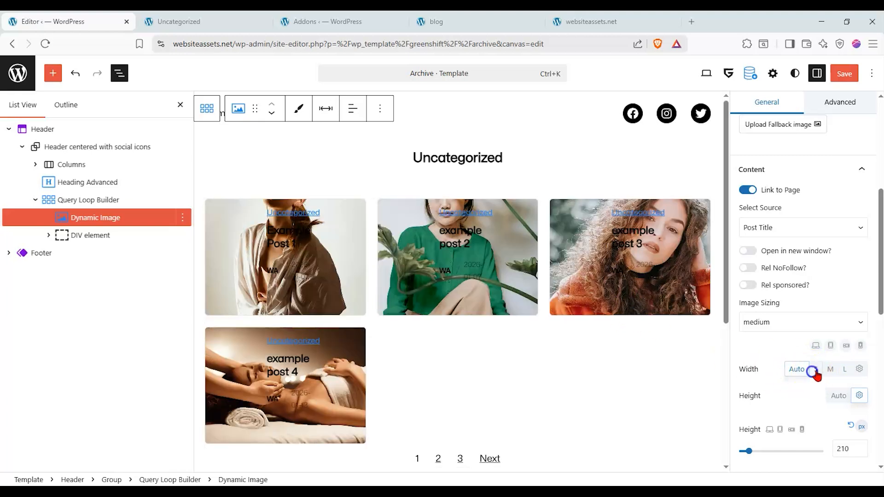
click(833, 370)
click(818, 371)
Set the Dynamic Image's Height to Auto and its alignment to center.
click(847, 398)
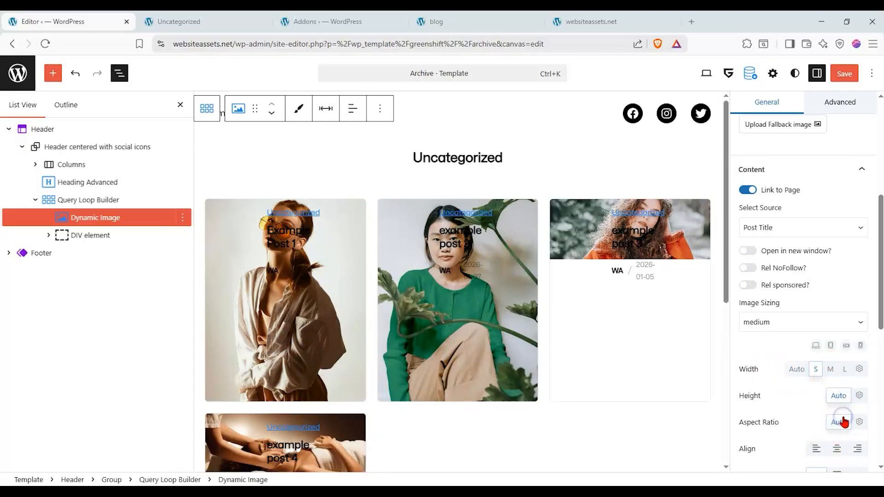
scroll(557, 312, down, 3)
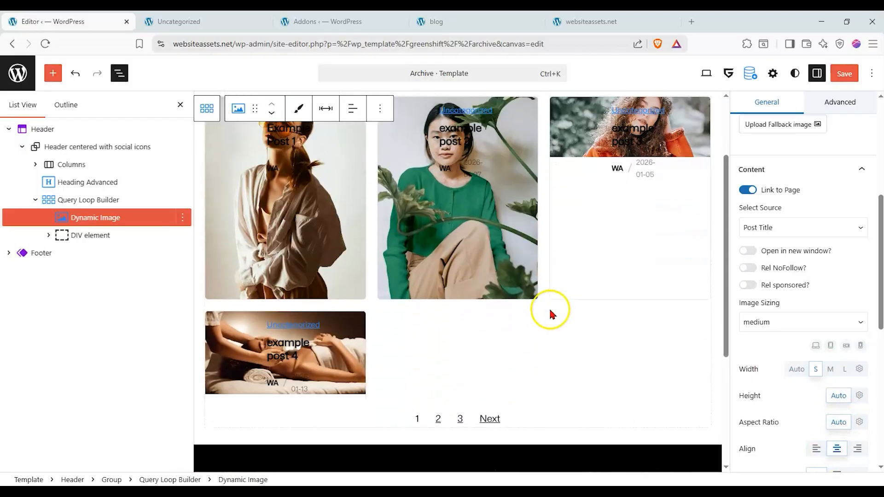
scroll(549, 311, up, 1)
Try Auto width for the Dynamic Image, set its Width to S and switch its Height to a custom value.
click(800, 368)
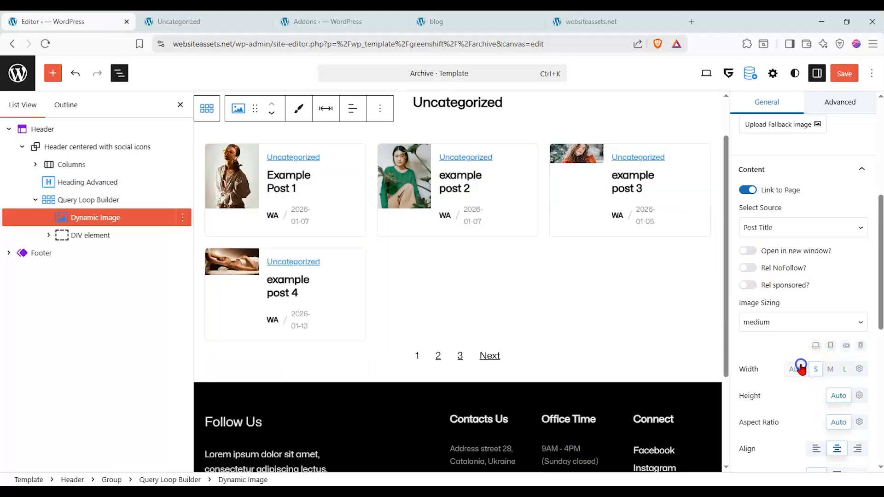
scroll(795, 377, up, 2)
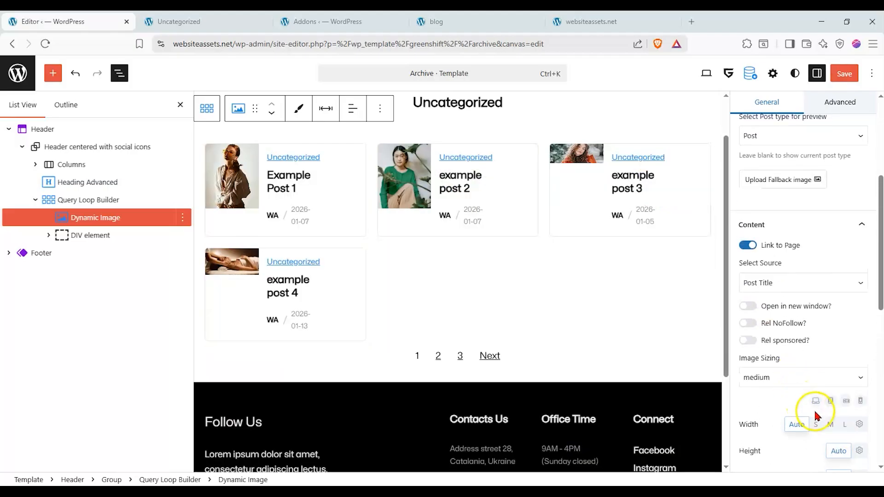
click(817, 424)
click(857, 452)
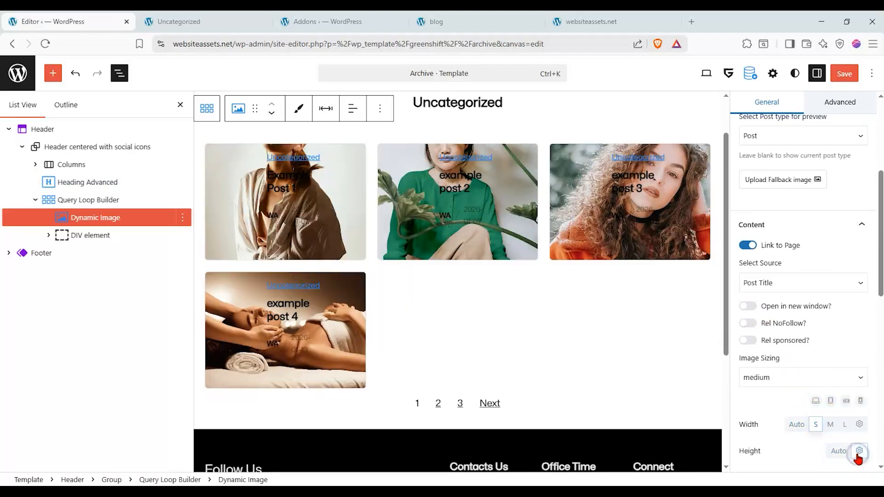
Reset the Dynamic Image's custom Height value, try Width M and set the Height to Auto.
scroll(805, 405, down, 2)
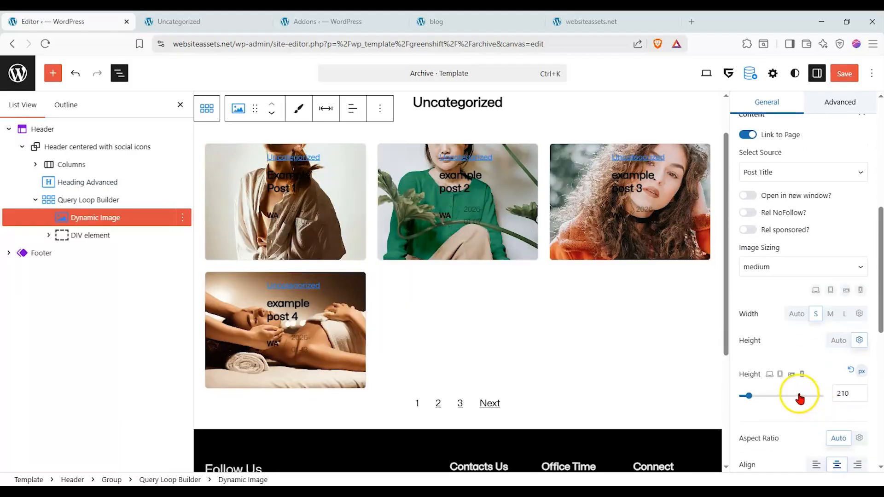
click(850, 371)
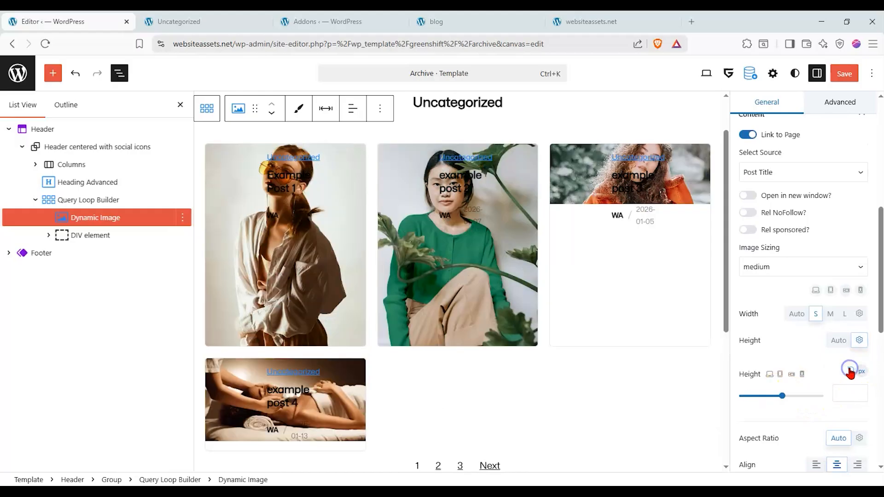
click(830, 314)
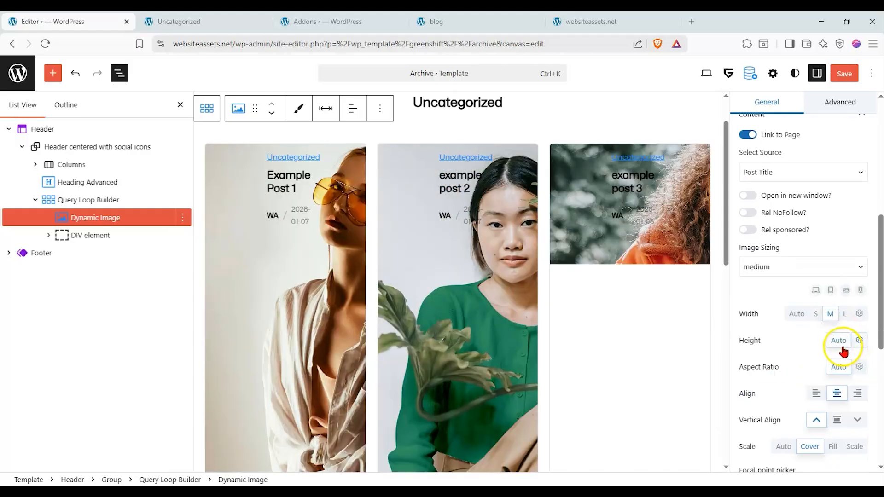
Set the Dynamic Image's Aspect Ratio to a custom 1/1 and its Vertical Align to the middle option.
click(857, 367)
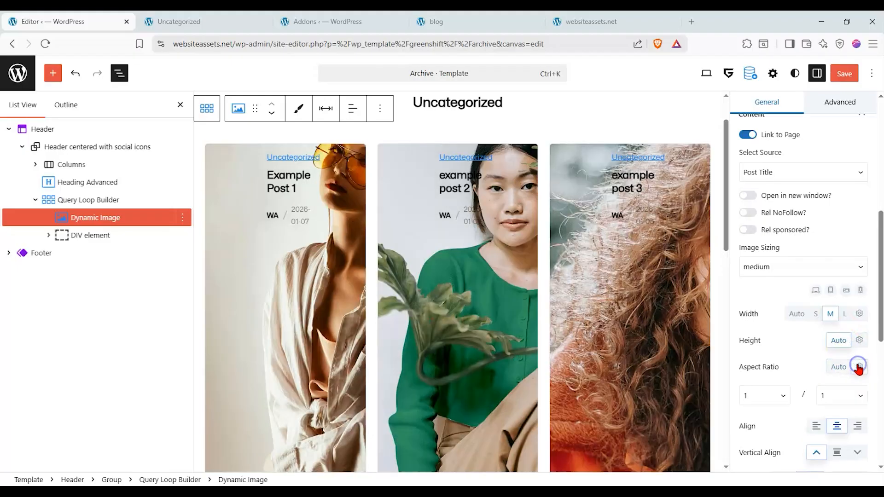
scroll(853, 357, up, 3)
scroll(851, 352, down, 5)
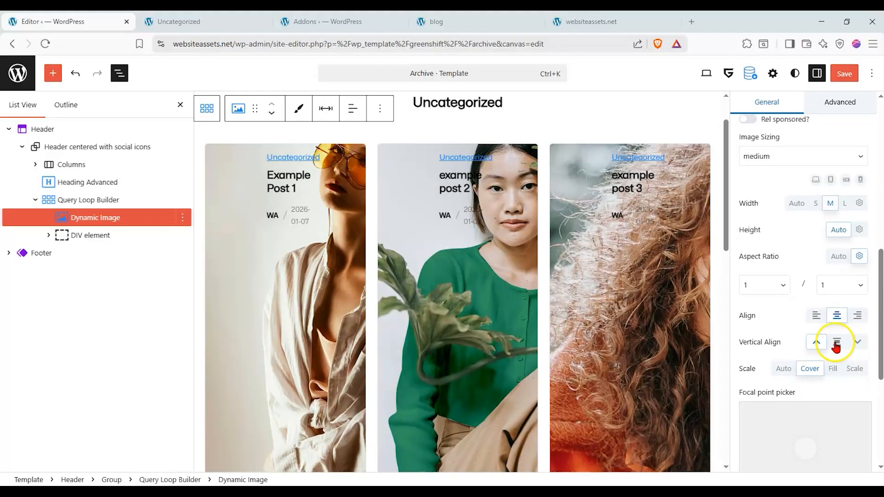
click(836, 342)
scroll(658, 332, down, 5)
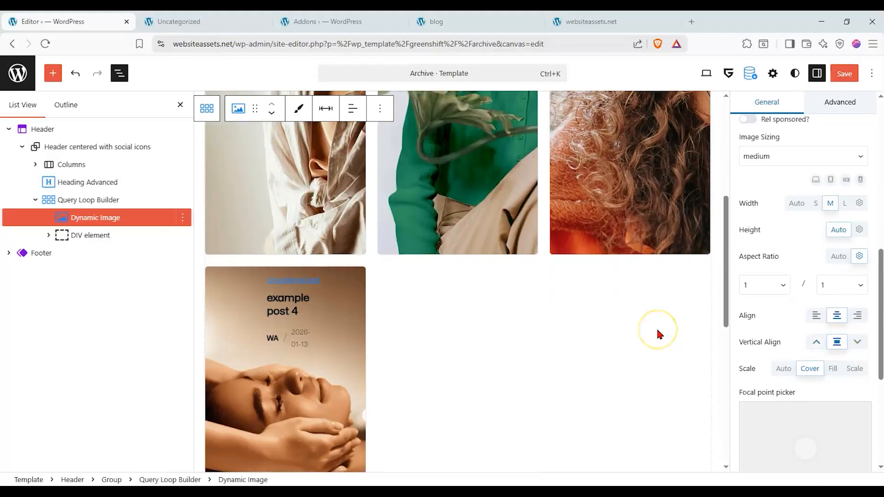
scroll(658, 332, up, 6)
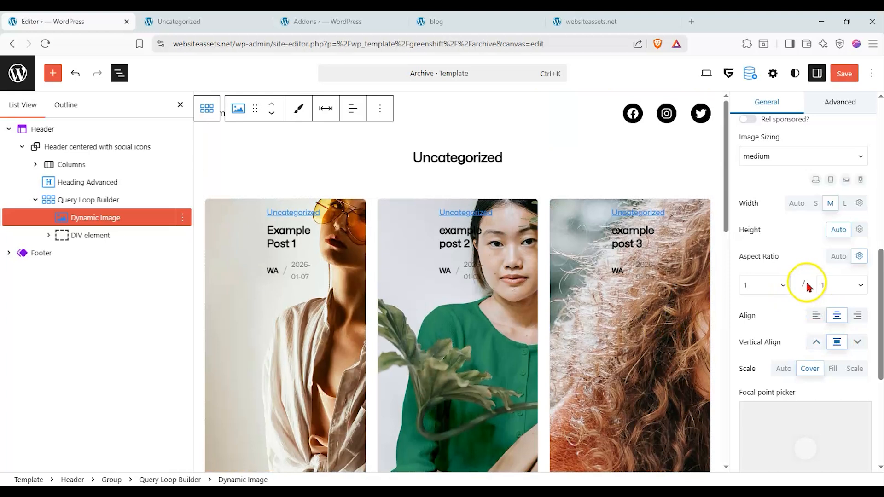
Keep the Dynamic Image's Aspect Ratio at 1/1 and set its Width to S.
click(841, 285)
click(846, 282)
click(814, 203)
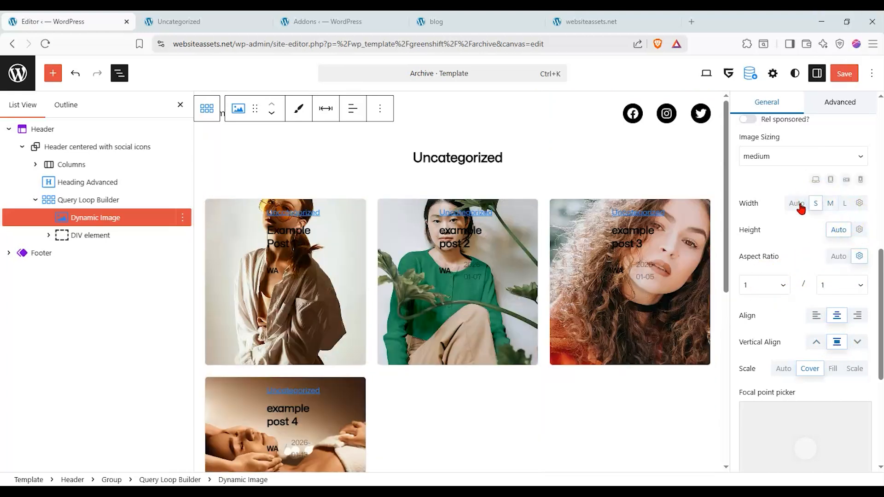
Move the Dynamic Image's focal point to Left 72% and Top 41%.
scroll(819, 295, down, 4)
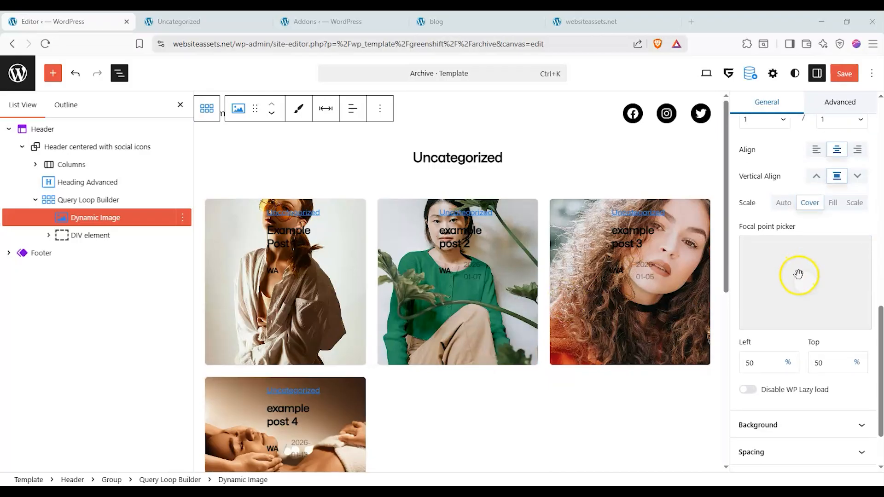
drag(768, 266, 834, 273)
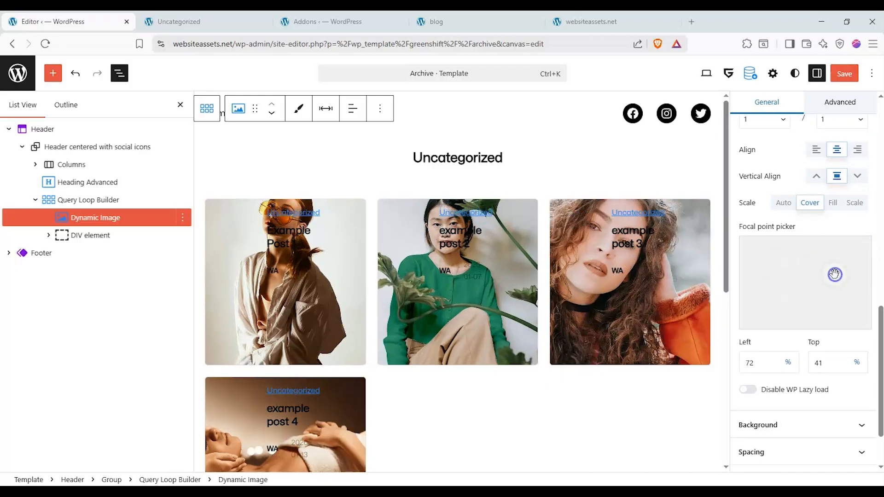
scroll(830, 295, down, 2)
scroll(827, 349, up, 1)
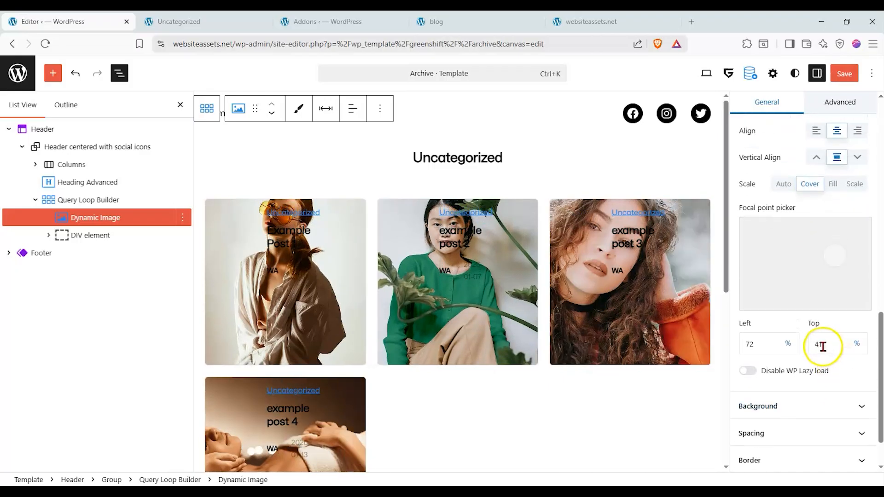
Look through the Dynamic Image's remaining settings, including Background, Spacing, Border, Shadow and SVG mask.
scroll(824, 343, up, 4)
scroll(826, 339, down, 4)
scroll(825, 368, up, 3)
scroll(821, 408, down, 4)
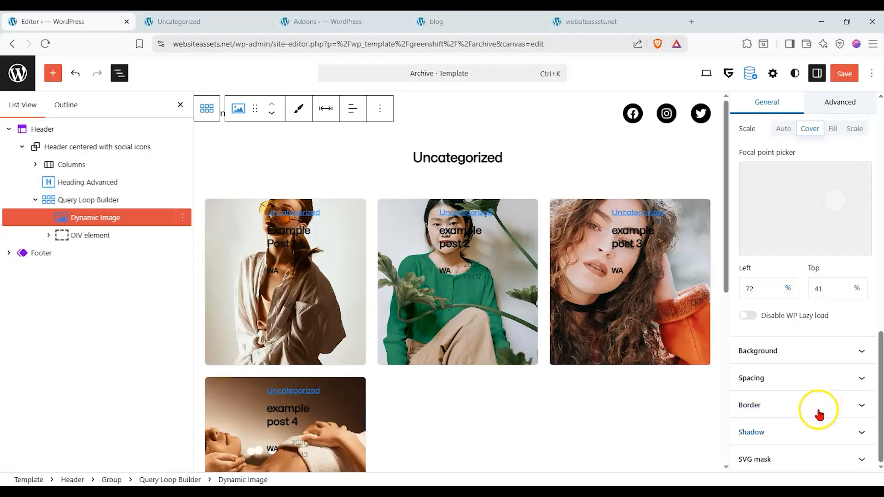
click(810, 459)
click(817, 354)
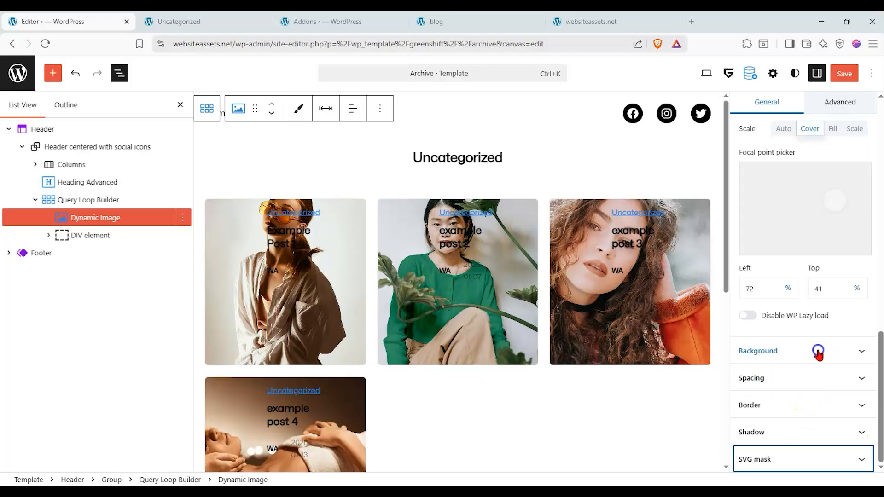
scroll(828, 276, up, 4)
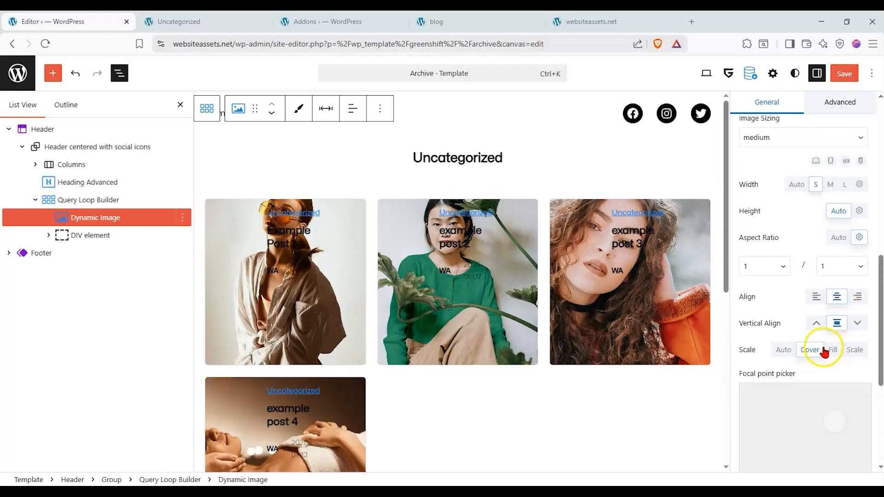
scroll(824, 352, up, 3)
scroll(783, 274, up, 5)
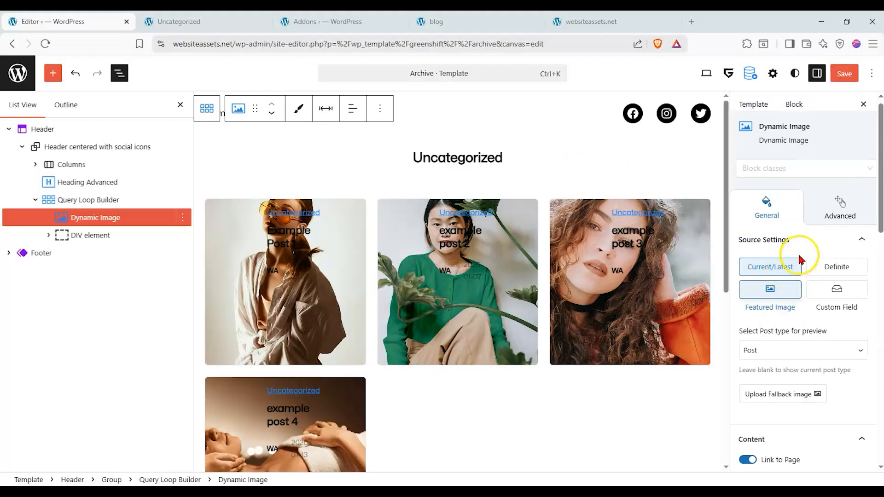
Expand the DIV element in the Query Loop Builder and hide its first Meta getter, which outputs the category link.
click(101, 236)
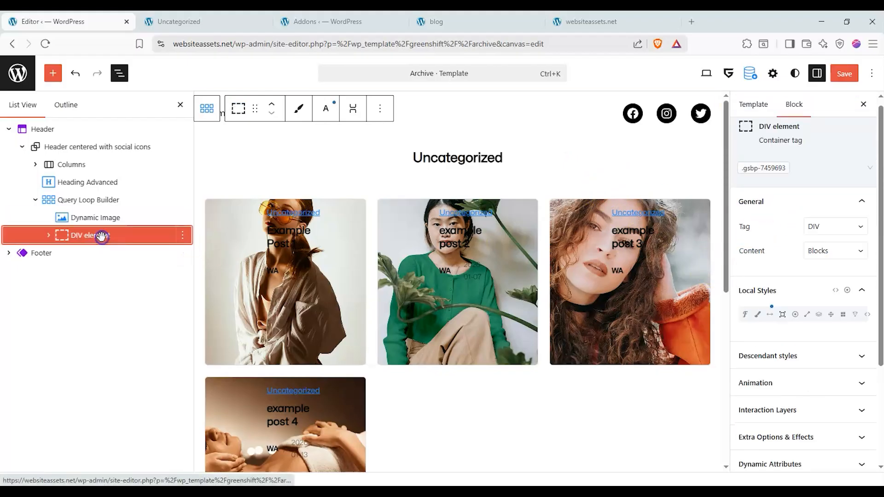
click(48, 239)
click(102, 254)
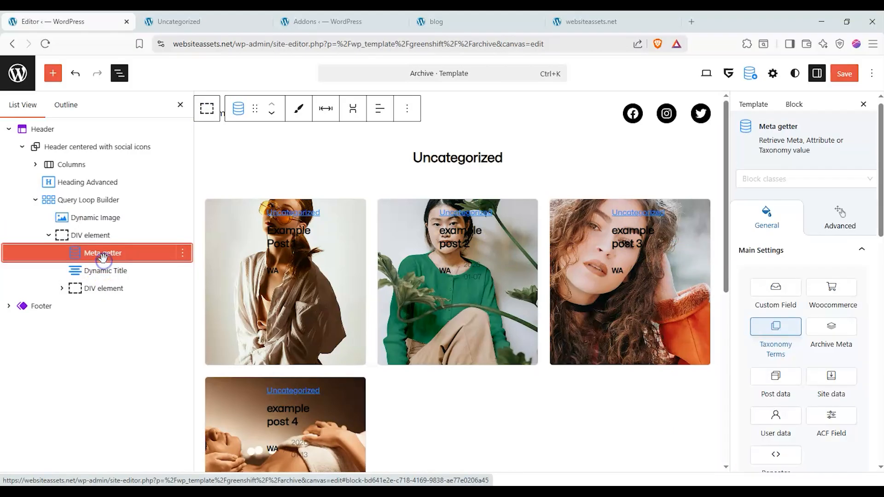
scroll(810, 295, down, 1)
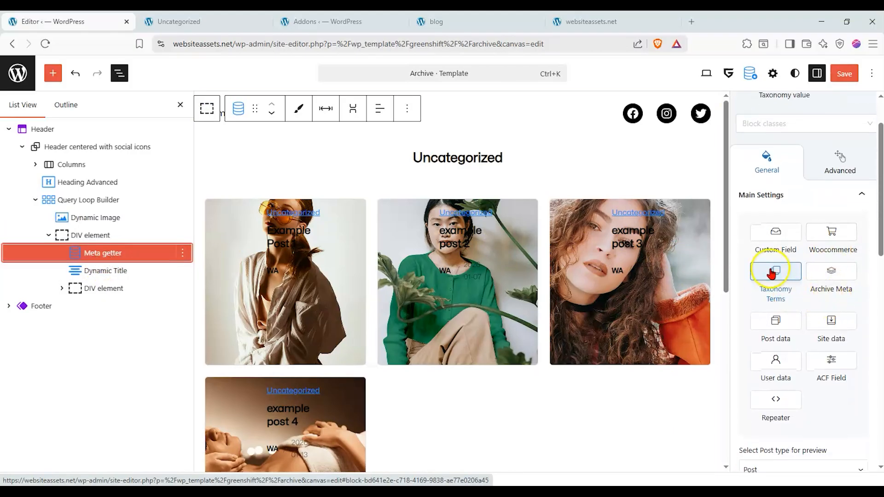
scroll(772, 273, down, 4)
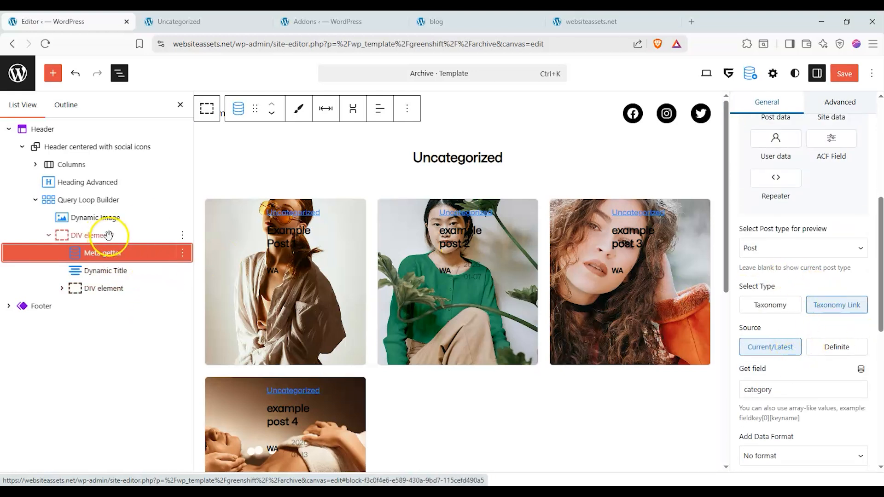
scroll(848, 299, up, 3)
click(182, 253)
scroll(237, 390, down, 2)
click(209, 391)
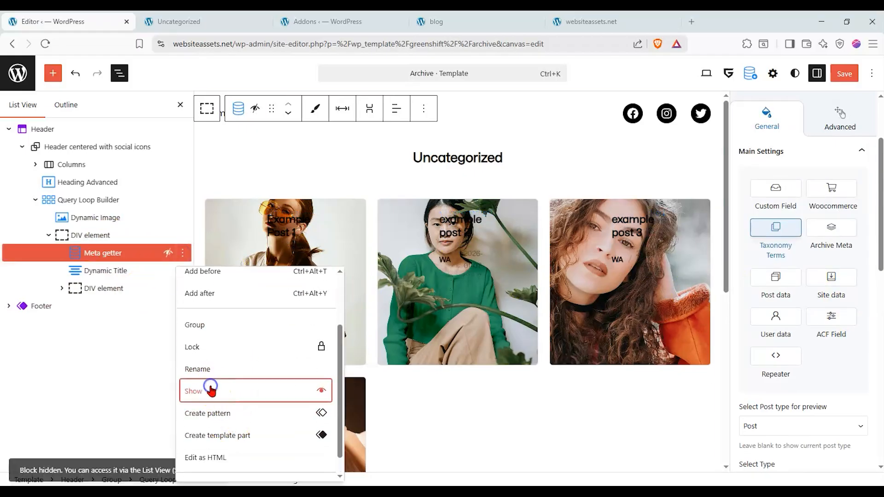
Select the Dynamic Title in the card's DIV element and keep its Heading Tag at H2.
click(136, 274)
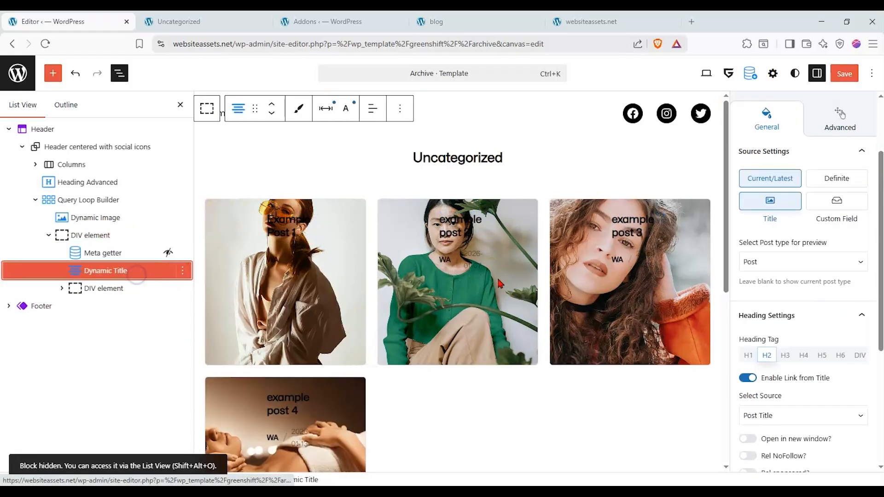
click(759, 357)
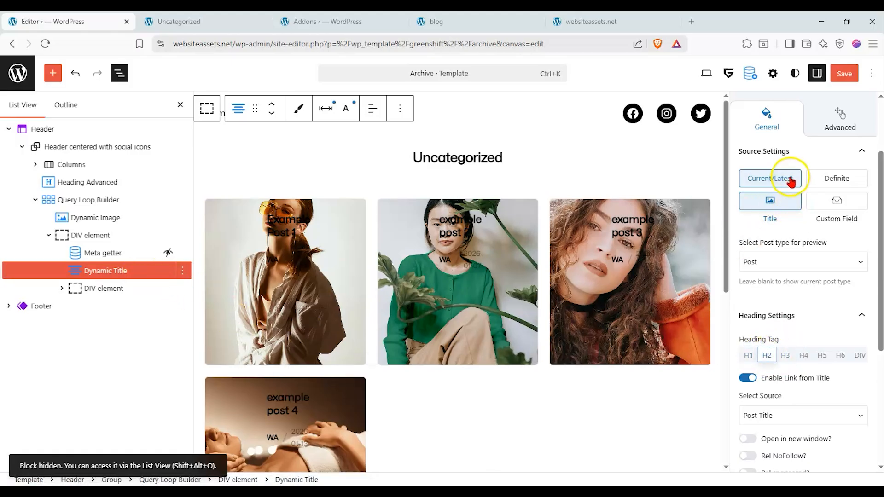
scroll(804, 266, down, 5)
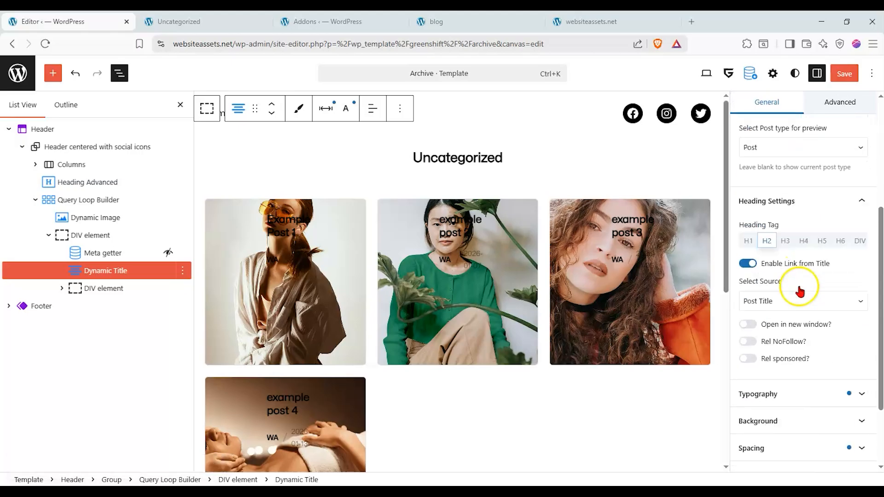
Open the Dynamic Title's Typography settings and set its Text Color to red (DB0000).
click(812, 299)
scroll(817, 276, down, 2)
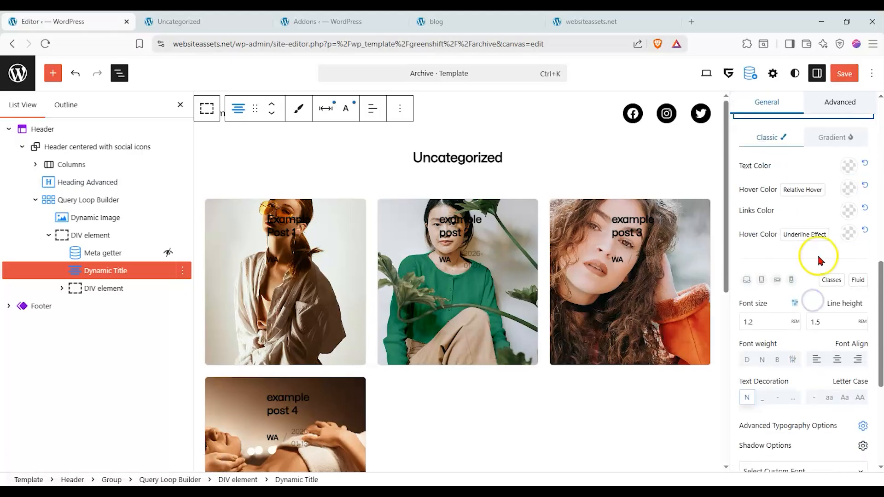
click(848, 165)
click(755, 212)
drag(755, 211, 866, 208)
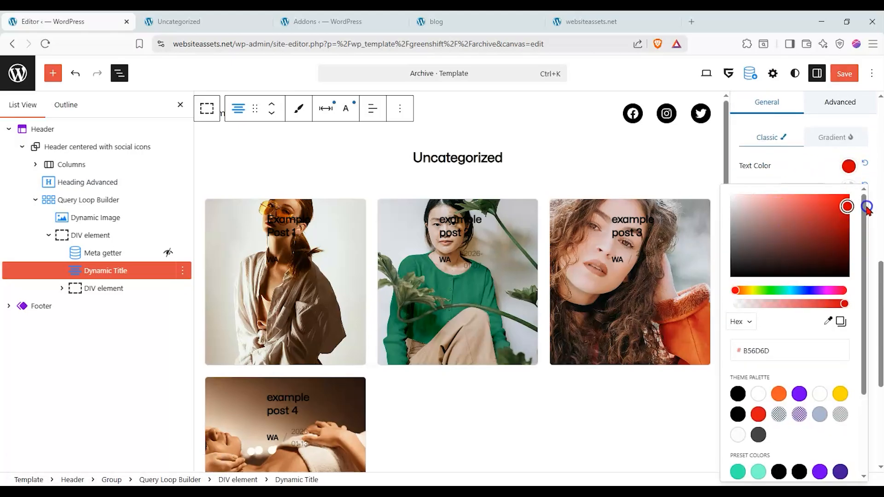
click(824, 171)
click(849, 189)
click(851, 194)
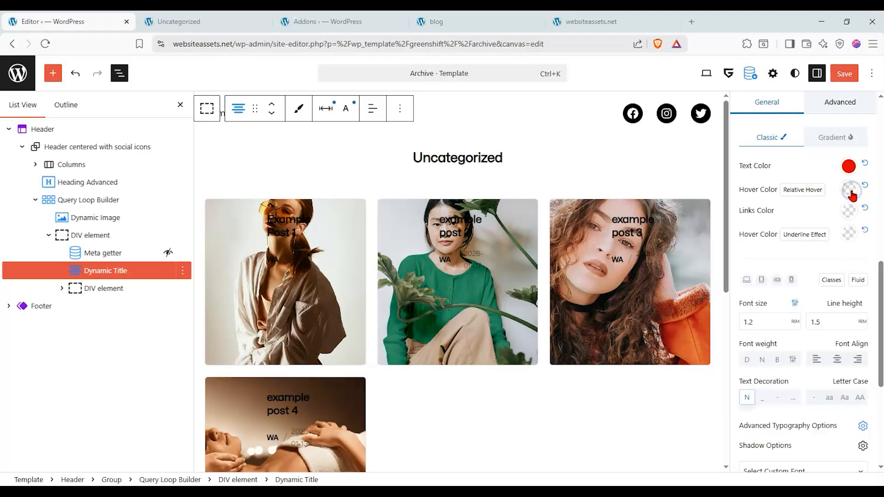
Set the Dynamic Title's font size to the Fluid - Huge preset.
click(795, 321)
click(763, 329)
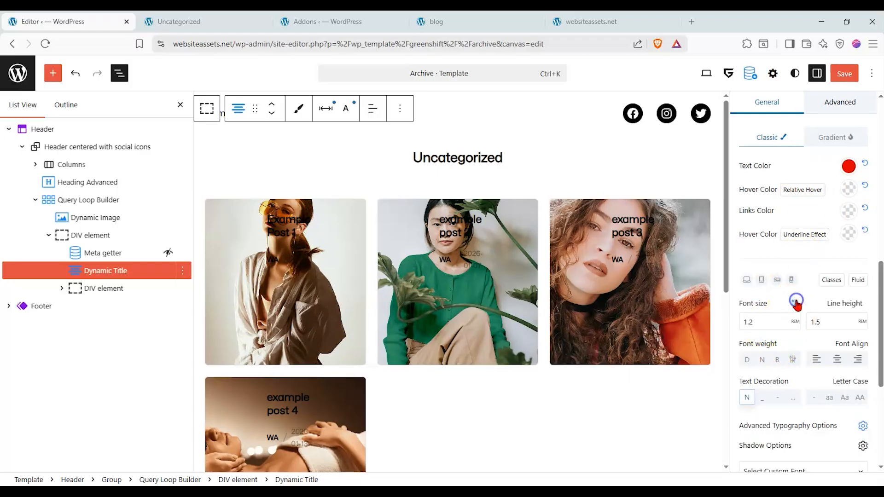
click(788, 322)
scroll(778, 368, down, 5)
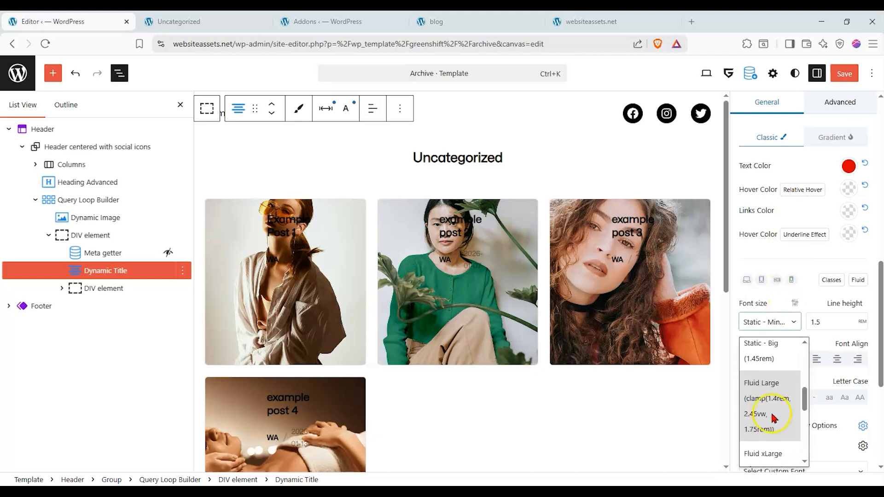
scroll(778, 371, down, 3)
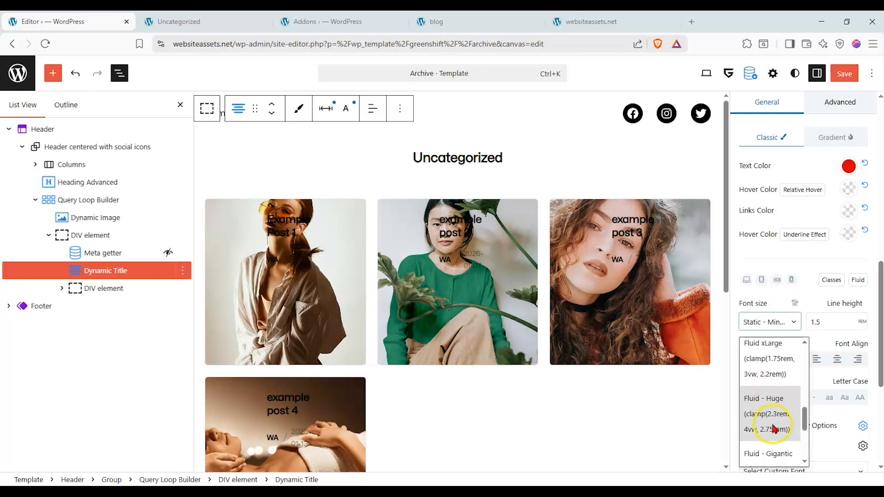
click(774, 428)
scroll(782, 336, down, 2)
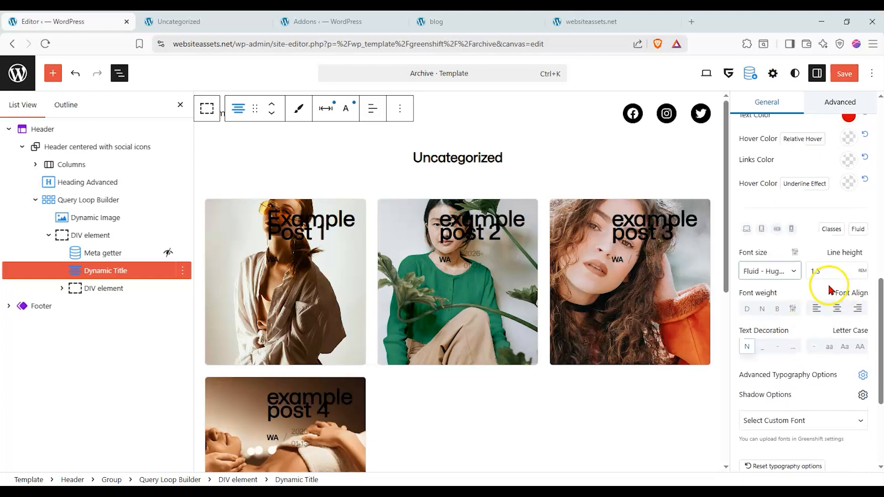
scroll(836, 239, up, 3)
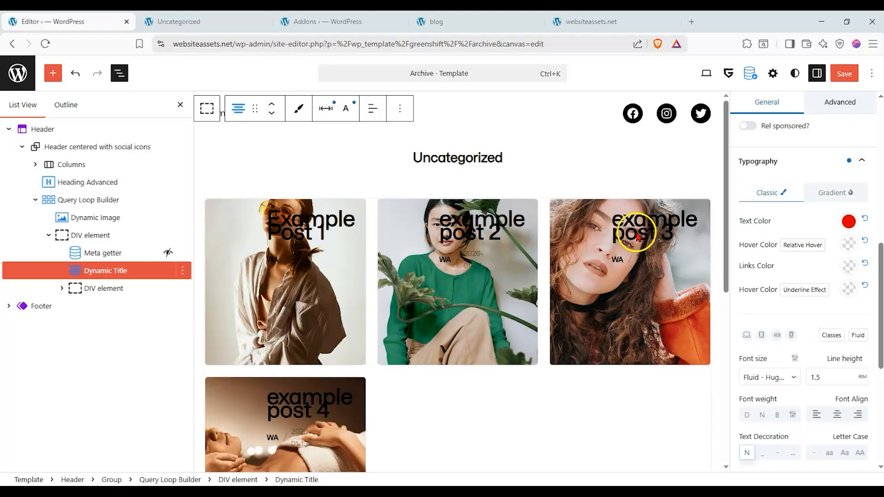
Expand the nested DIV element below the Dynamic Title and examine the post data settings of its second Meta getter.
click(65, 289)
click(62, 288)
click(113, 305)
click(113, 289)
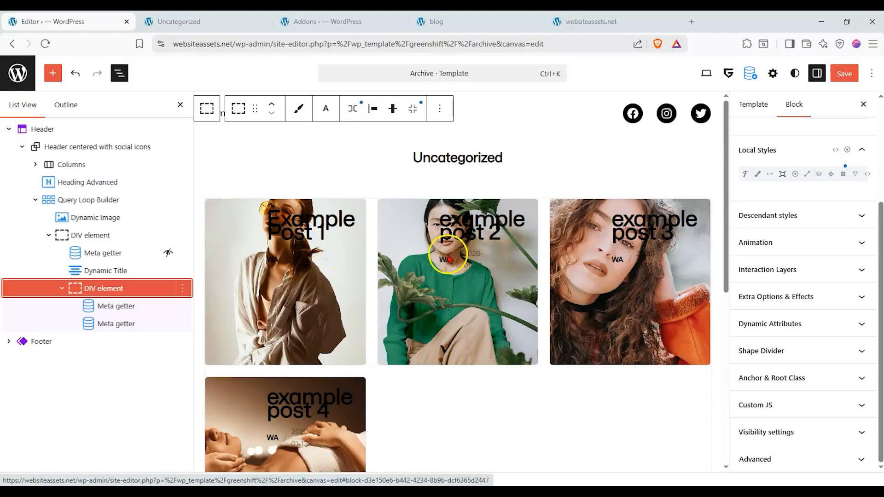
click(118, 322)
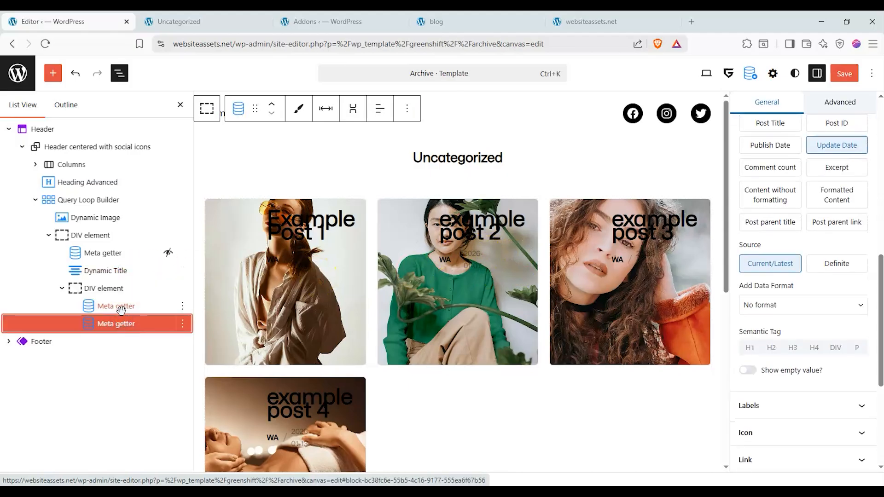
click(834, 164)
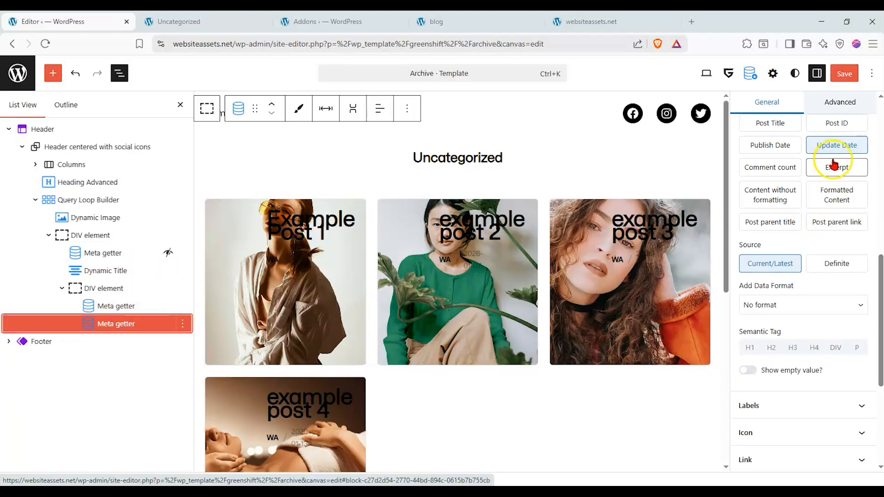
scroll(816, 179, up, 1)
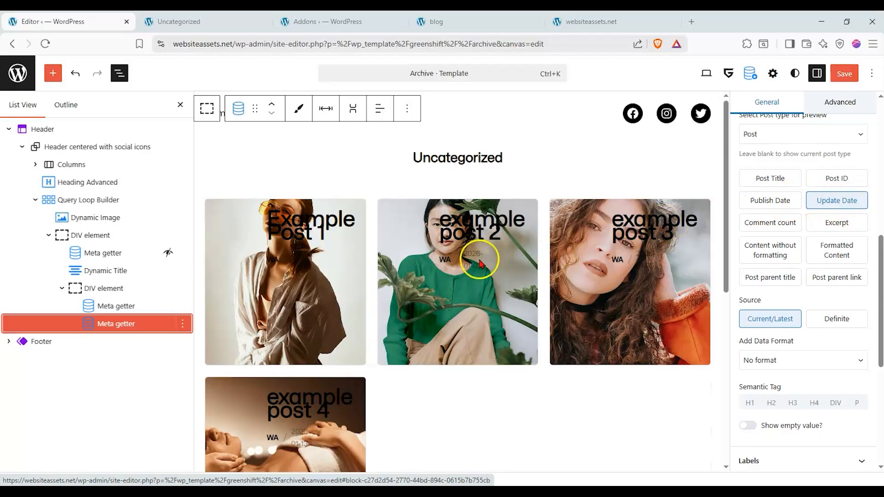
Duplicate the Update Date Meta getter in the nested DIV element and move the copy just below that DIV.
click(785, 200)
click(833, 201)
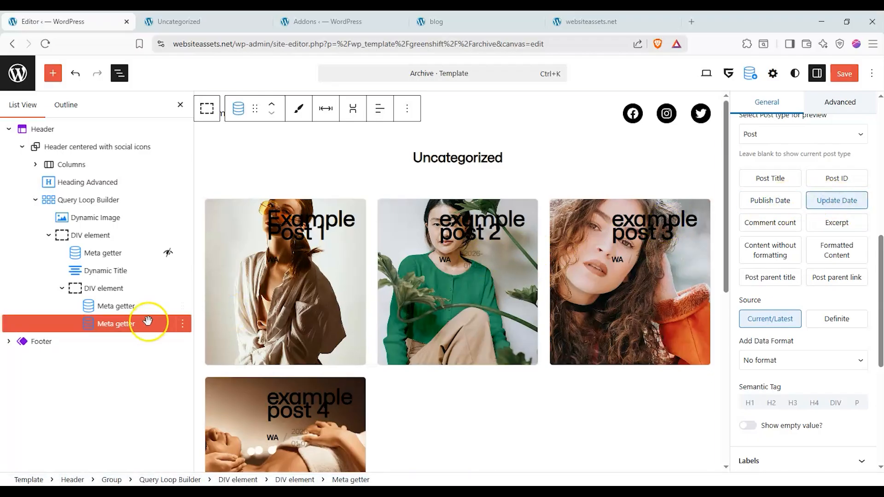
right_click(110, 325)
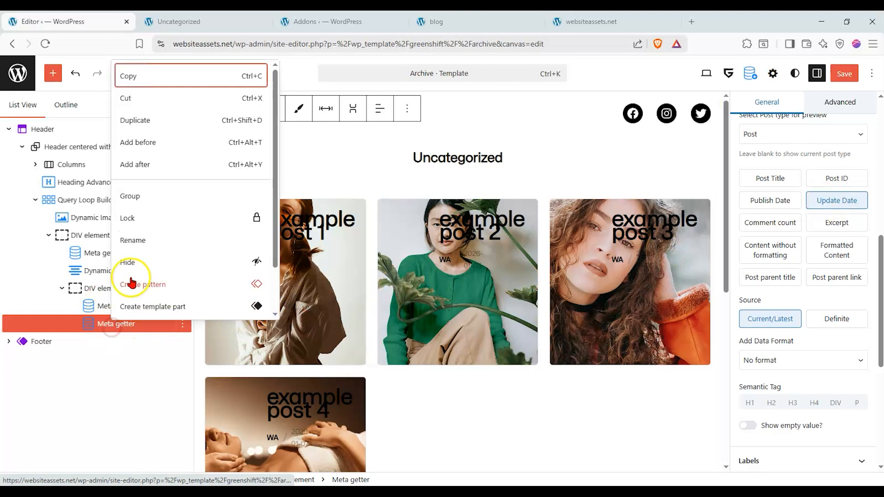
click(168, 124)
drag(123, 343, 78, 304)
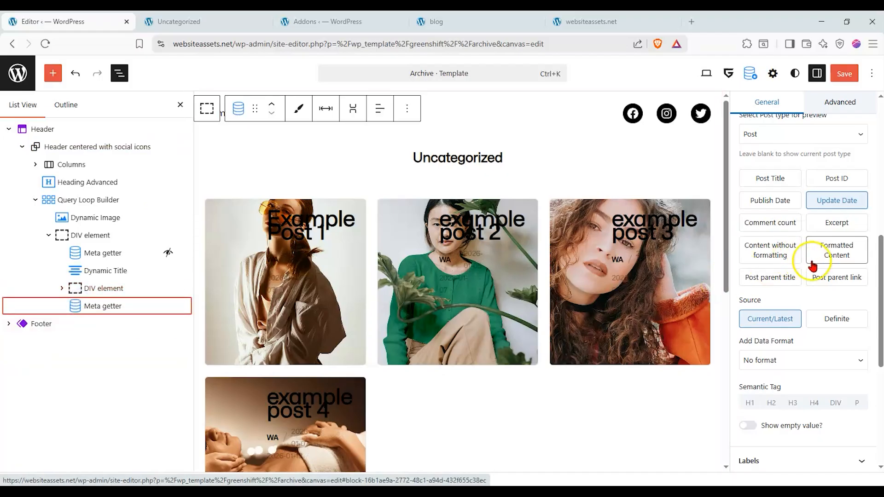
Set the post data of the Meta getter remaining in the nested DIV element to Excerpt.
click(839, 232)
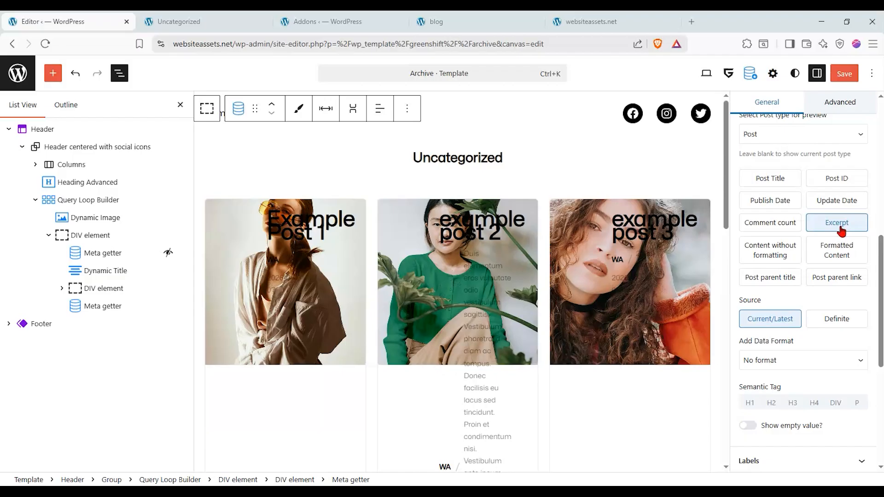
scroll(801, 361, down, 2)
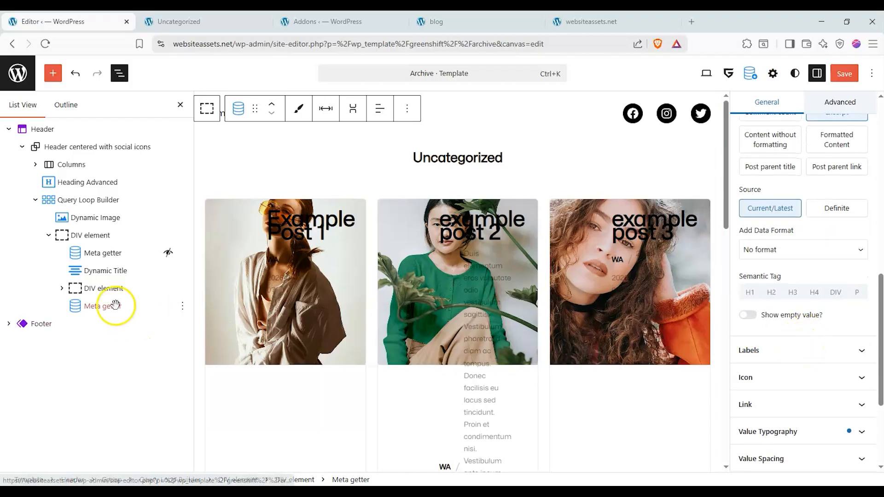
Move the copied Meta getter directly below the Dynamic Title and delete the nested DIV element.
click(67, 290)
click(182, 288)
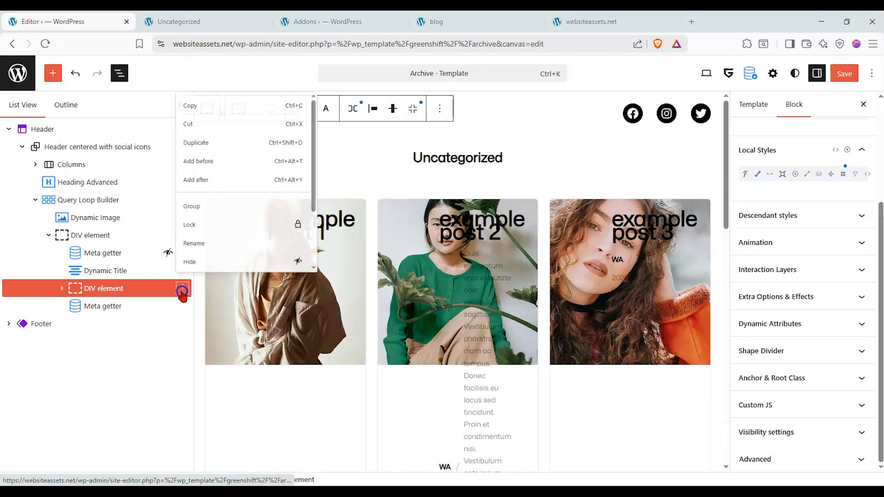
scroll(205, 249, down, 3)
drag(86, 304, 70, 290)
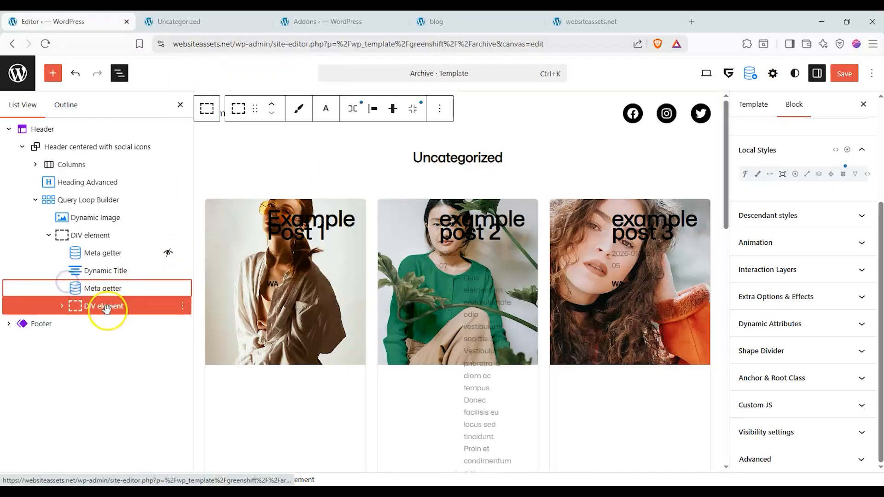
click(182, 306)
scroll(210, 263, down, 3)
click(203, 278)
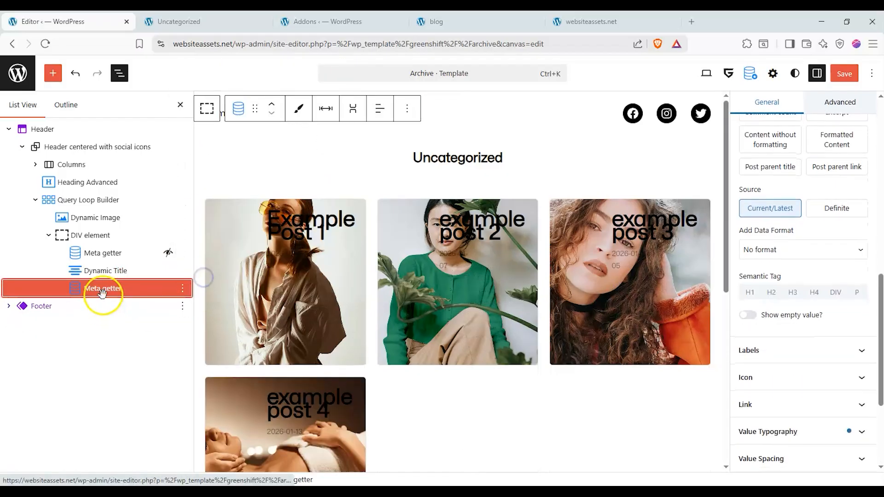
drag(90, 289, 29, 287)
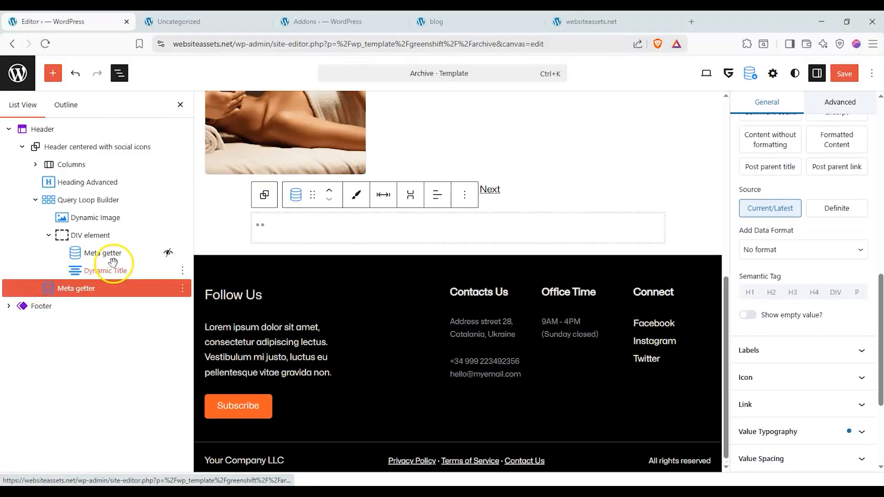
scroll(299, 226, up, 8)
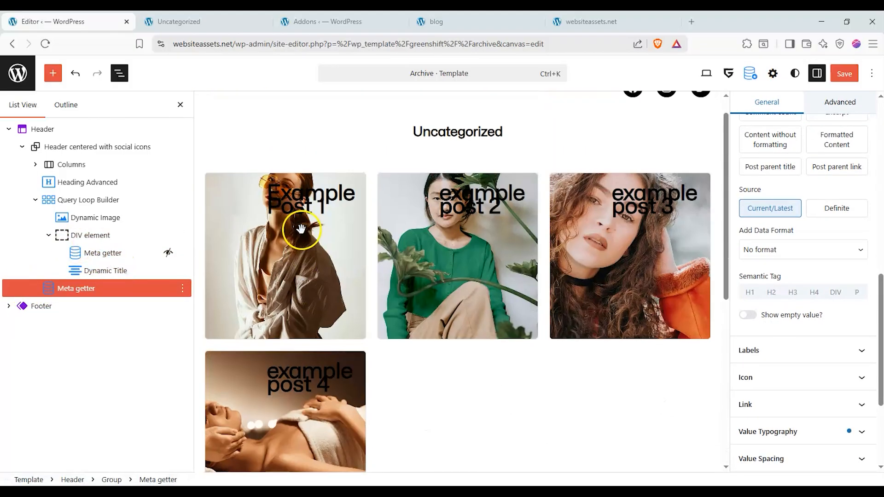
drag(52, 287, 74, 287)
scroll(781, 237, up, 3)
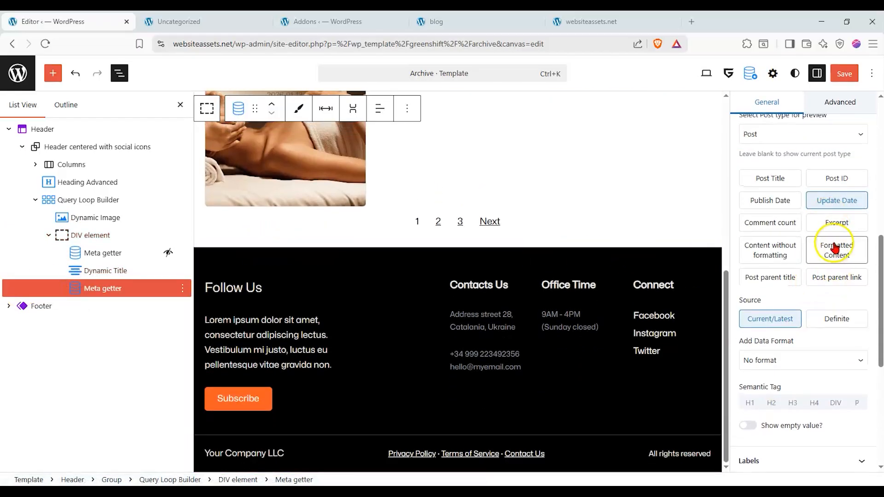
Set the post data of the Meta getter below the Dynamic Title to Excerpt and check the cards.
click(836, 229)
scroll(529, 292, up, 4)
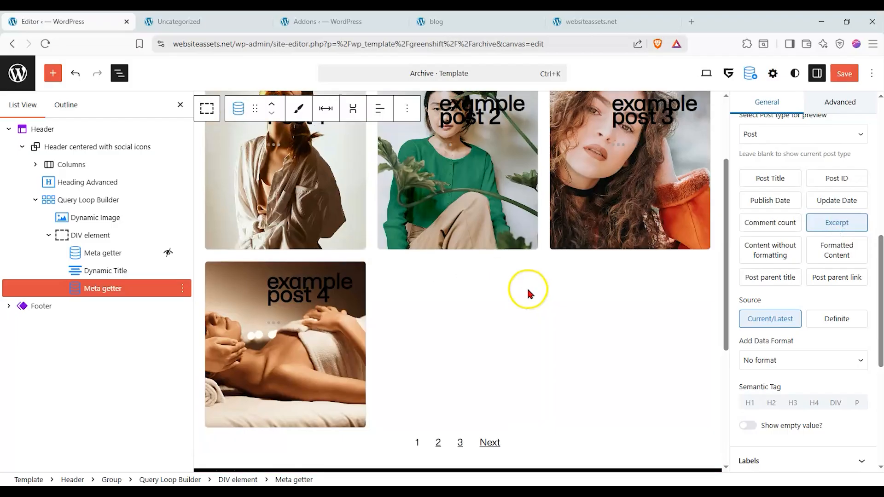
scroll(513, 295, up, 2)
scroll(432, 278, down, 7)
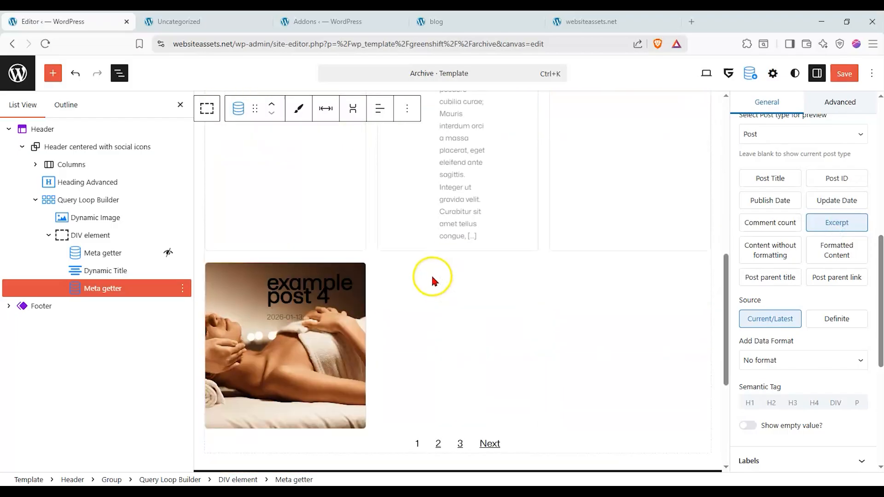
scroll(431, 274, up, 6)
scroll(784, 359, down, 3)
Try several font sizes in the excerpt Meta getter's Value Typography settings, ending with 6 px.
click(810, 376)
scroll(817, 322, up, 2)
scroll(812, 270, down, 1)
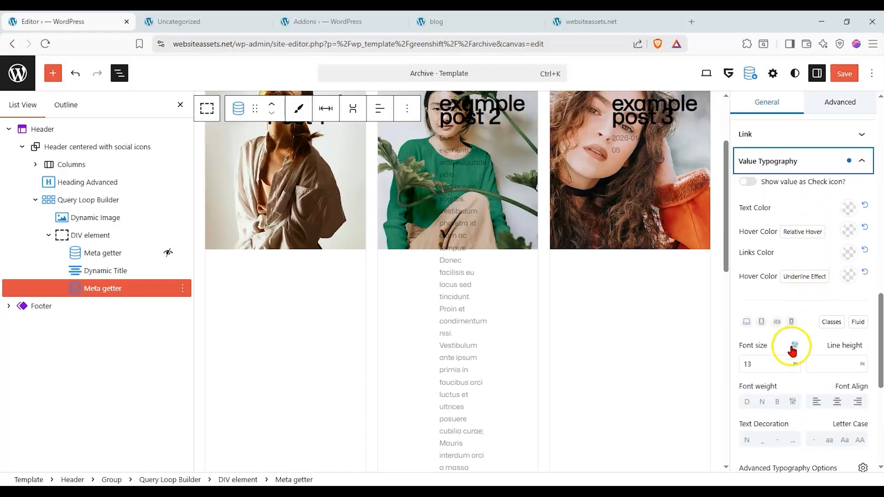
double_click(775, 364)
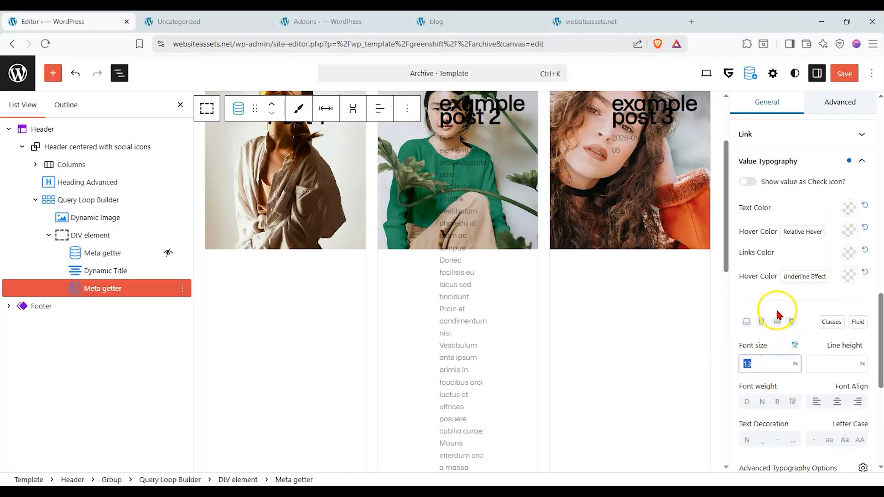
scroll(759, 307, up, 2)
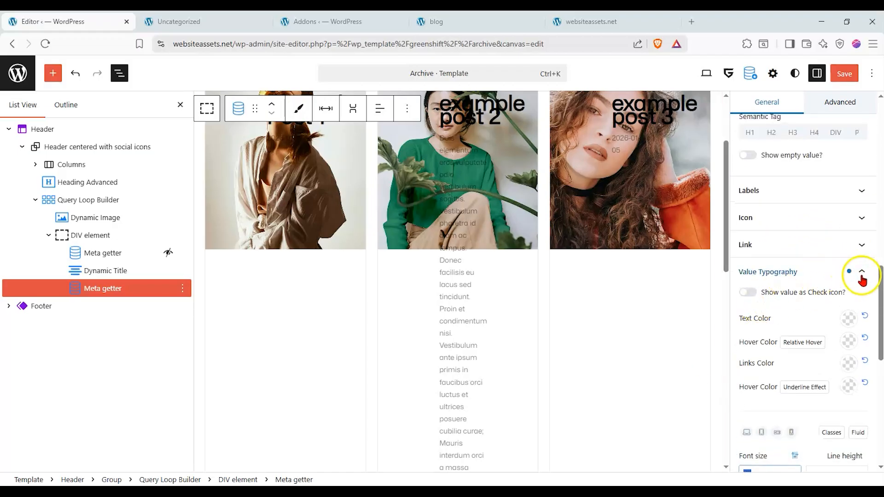
scroll(824, 268, up, 3)
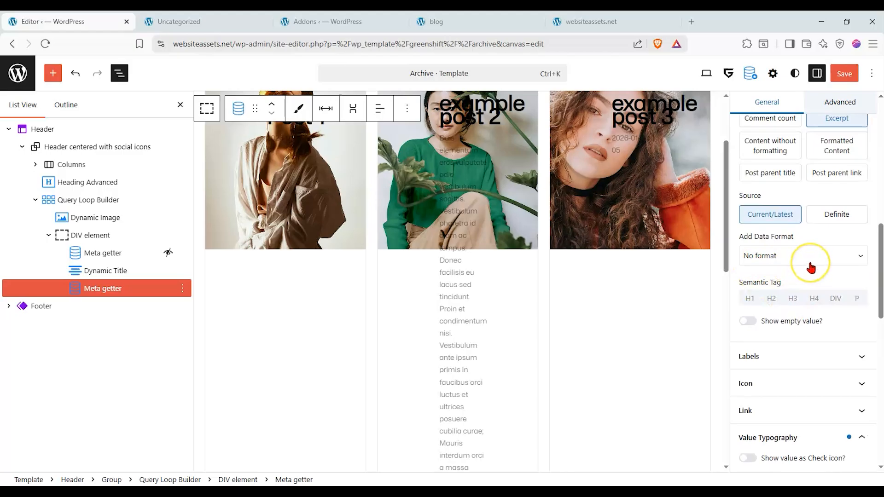
scroll(811, 267, down, 5)
scroll(808, 270, down, 2)
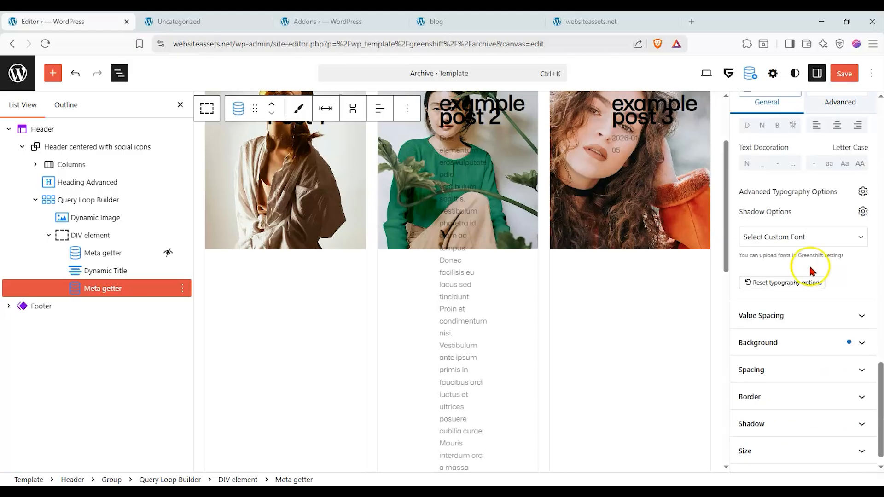
scroll(842, 322, up, 1)
scroll(810, 299, up, 3)
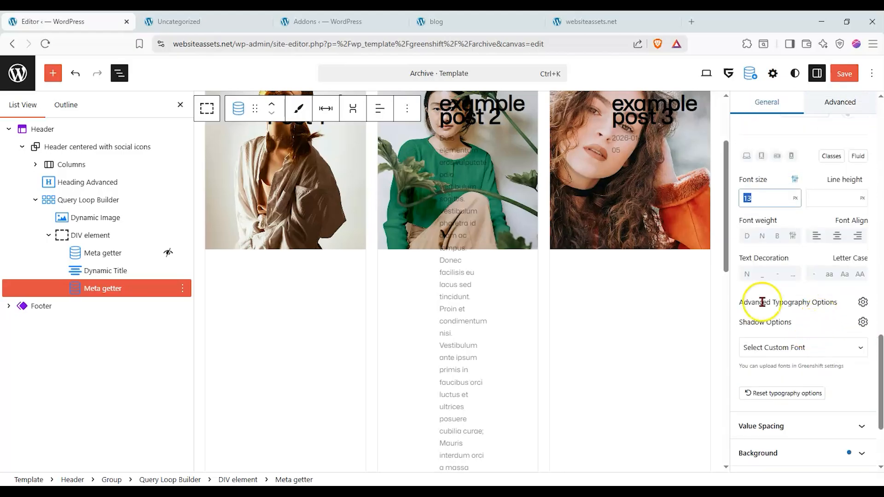
text(2)
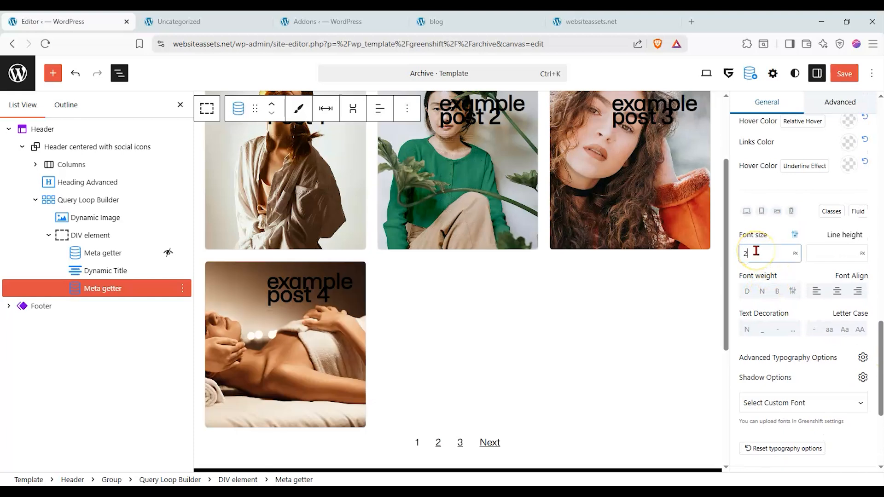
text(3)
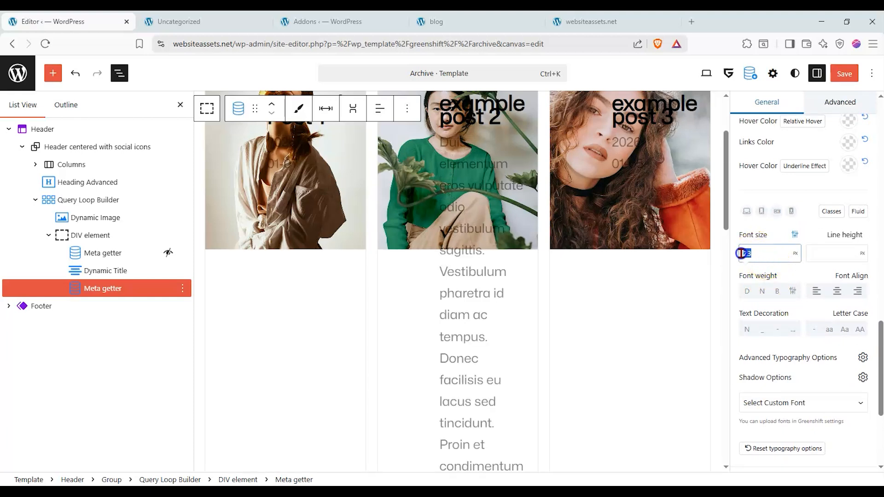
text(4)
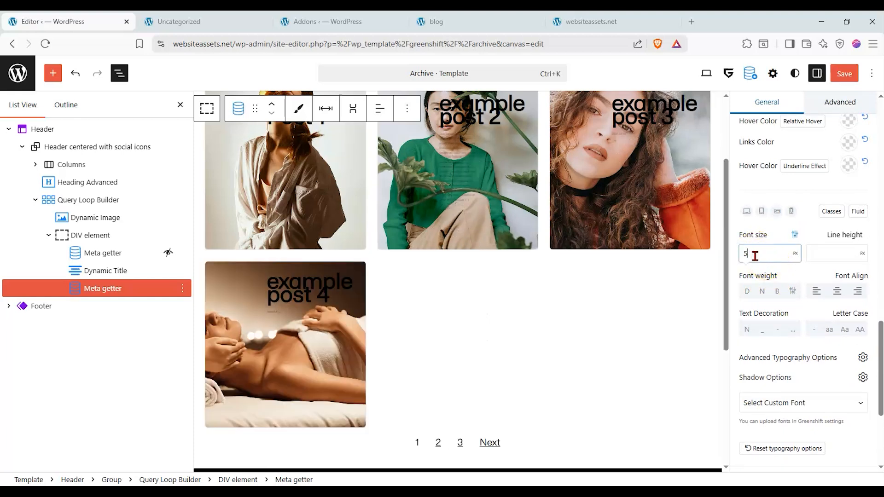
scroll(534, 220, up, 2)
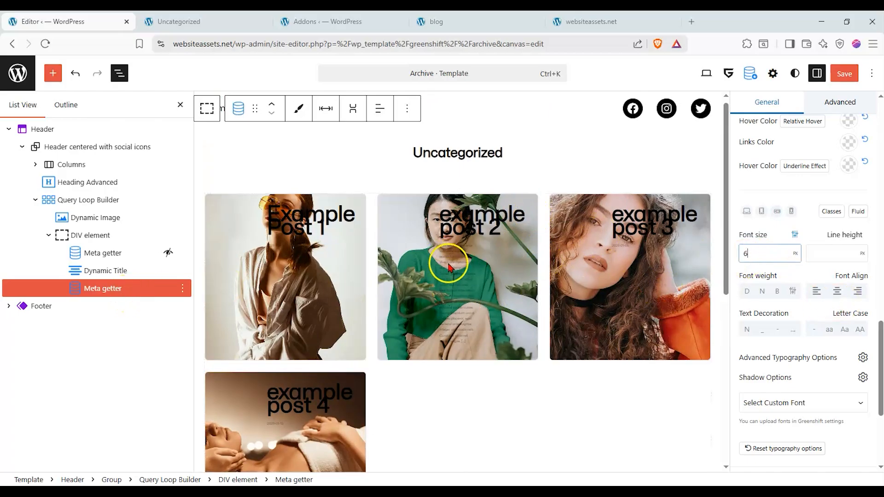
scroll(756, 250, up, 5)
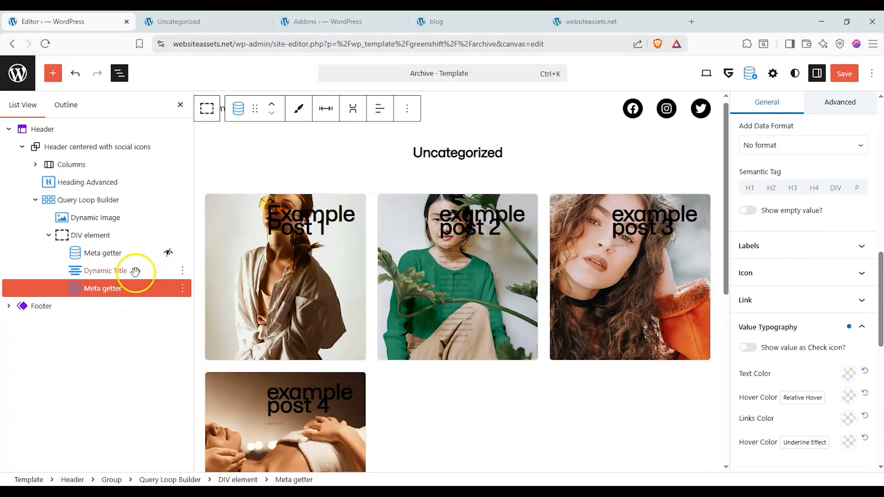
Delete the excerpt Meta getter below the Dynamic Title.
click(183, 288)
scroll(205, 256, down, 3)
click(198, 258)
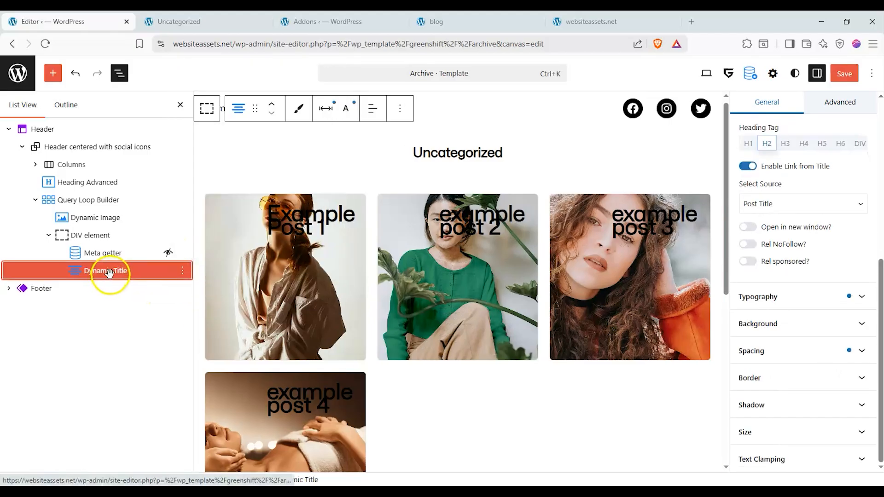
Review the settings of the Heading Advanced and Columns blocks above the Query Loop Builder.
click(79, 200)
click(84, 187)
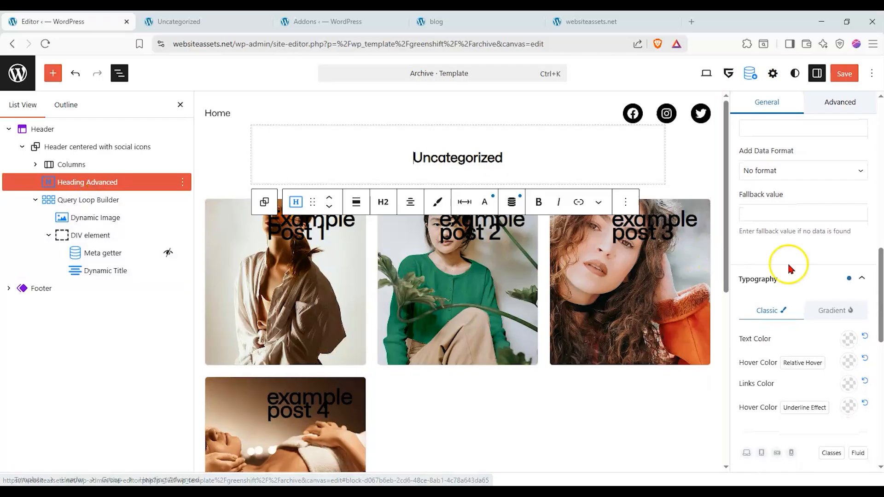
scroll(797, 260, up, 5)
scroll(803, 251, up, 10)
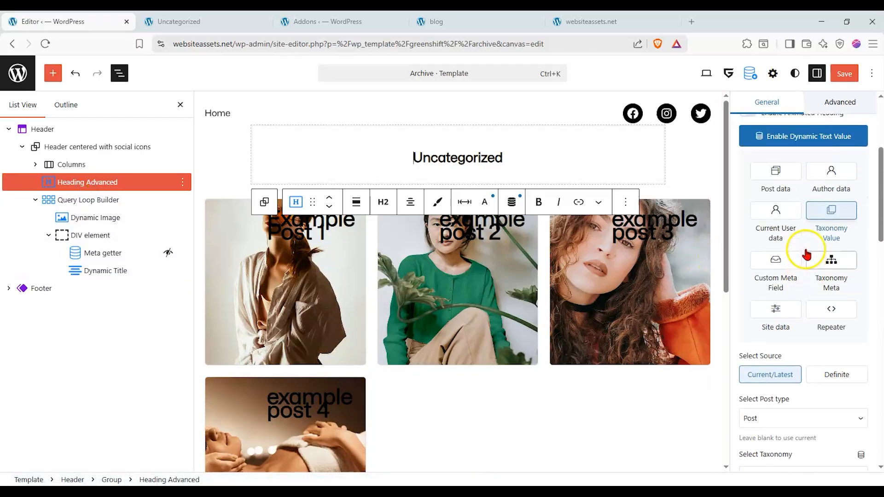
click(86, 165)
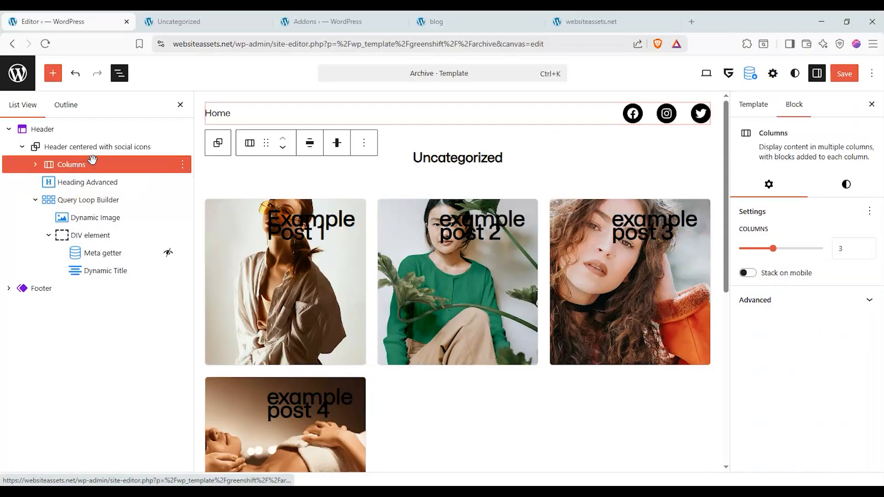
click(87, 182)
Set the Query Loop Builder's Flexible Content grid to 179.9 px height, 18.8 px side gap and 39.1 px row gap, centering items vertically and horizontally.
click(78, 202)
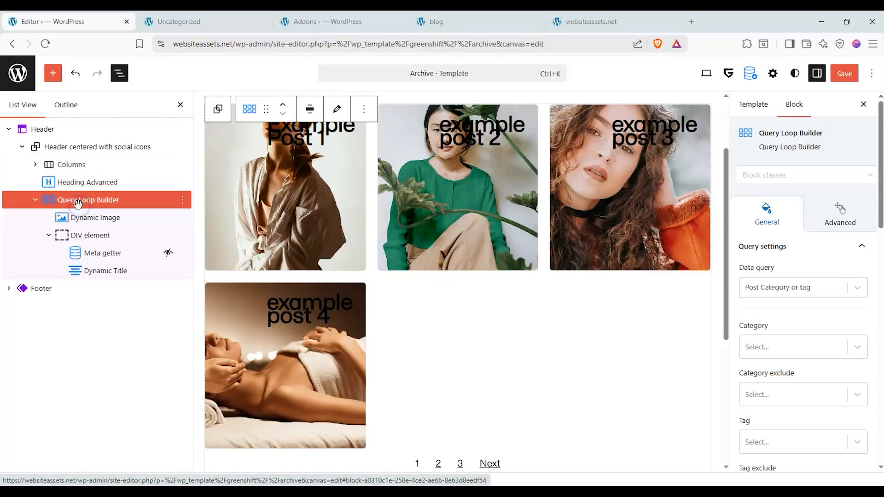
scroll(789, 237, down, 7)
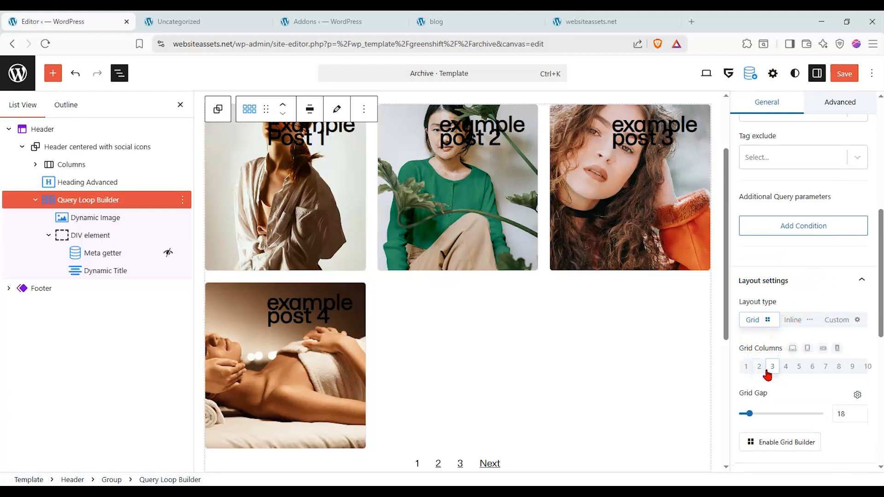
scroll(768, 364, down, 7)
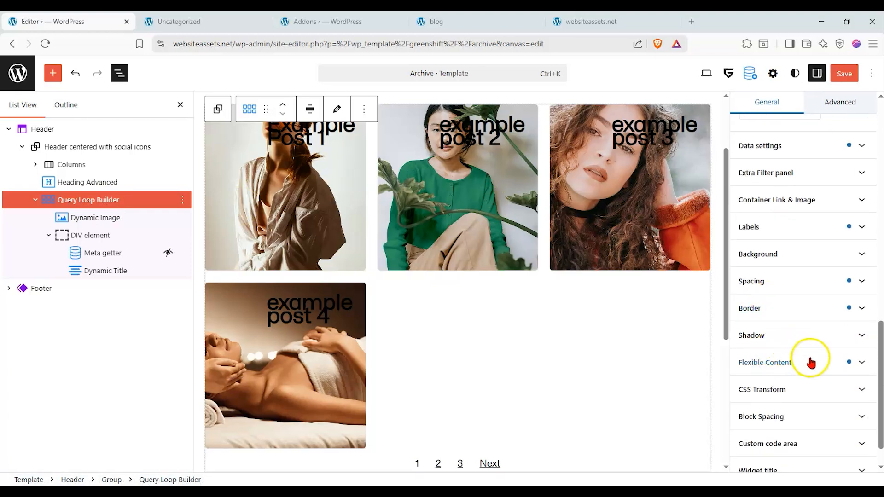
click(810, 363)
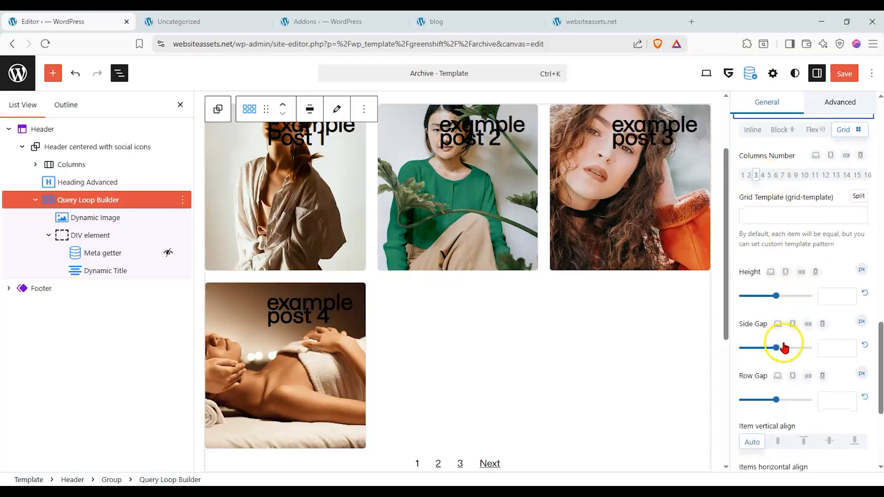
drag(774, 296, 805, 296)
drag(776, 348, 745, 348)
drag(775, 400, 753, 399)
click(828, 441)
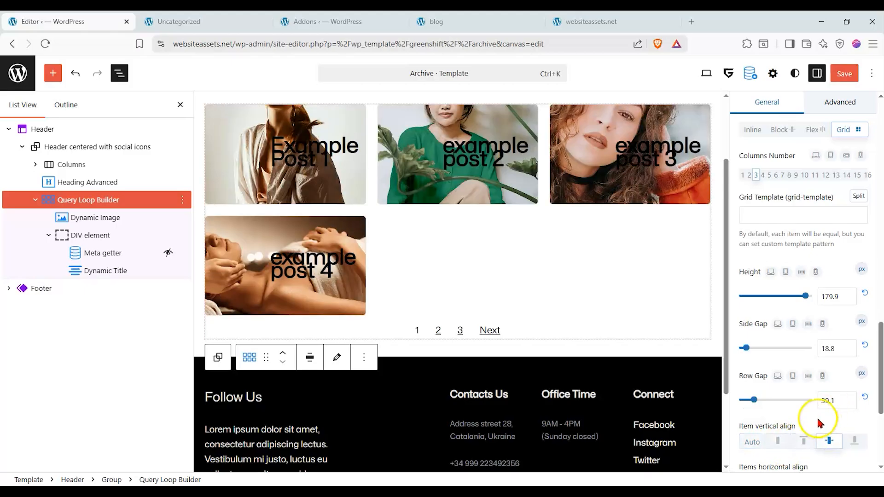
scroll(799, 387, down, 2)
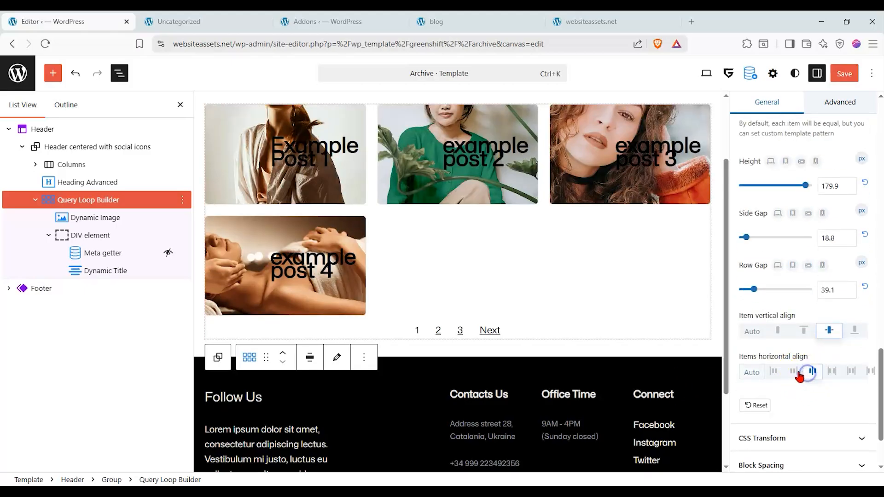
Switch the Query Loop Builder's Flexible Content layout to Flex.
scroll(796, 371, up, 4)
click(817, 186)
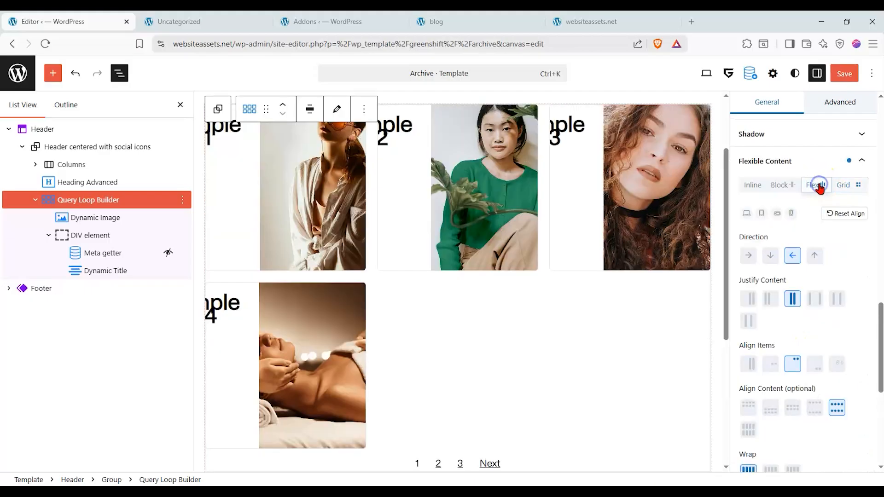
Switch the Query Loop Builder's Flexible Content layout to Block.
click(792, 186)
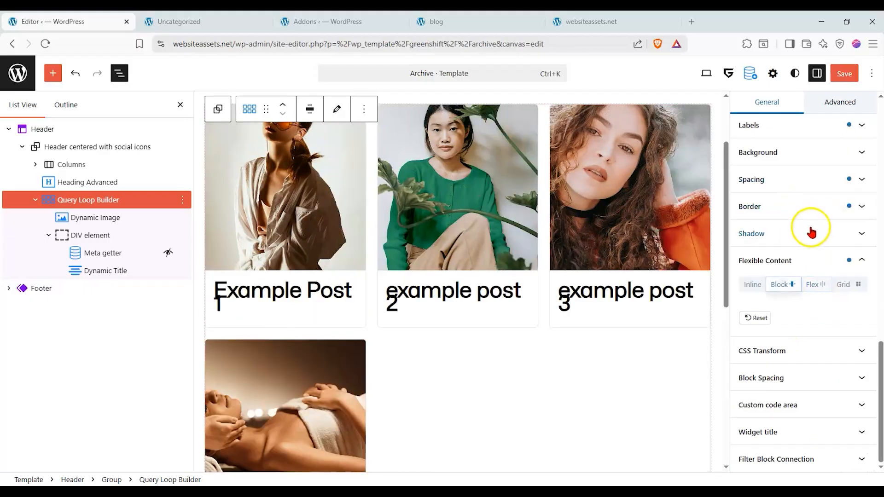
scroll(506, 308, up, 1)
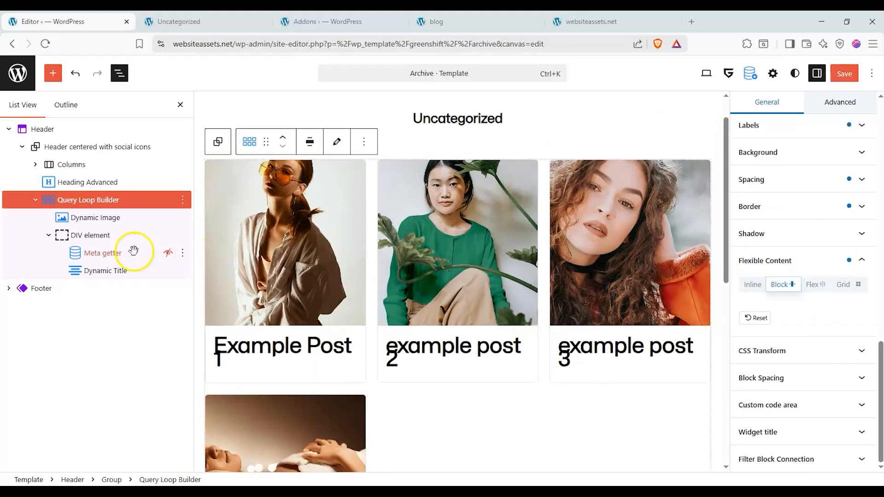
Review the settings of the DIV element and the Meta getter inside the Query Loop Builder.
click(111, 233)
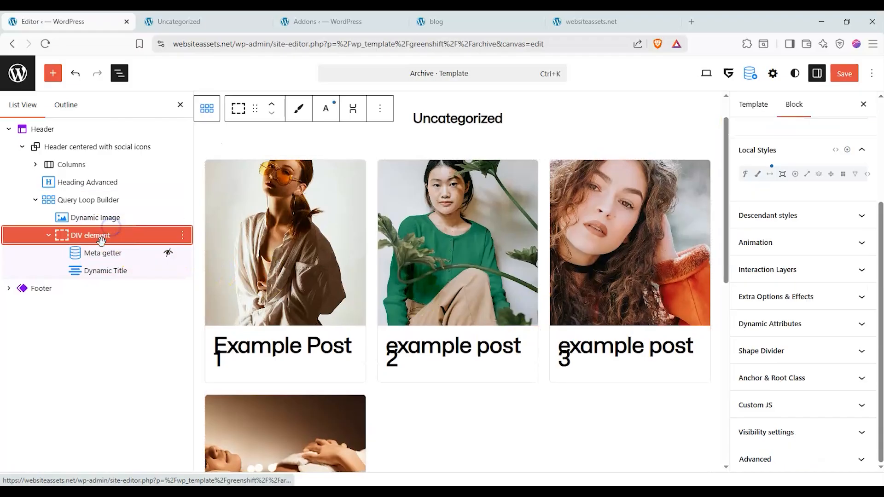
click(107, 252)
scroll(774, 256, up, 5)
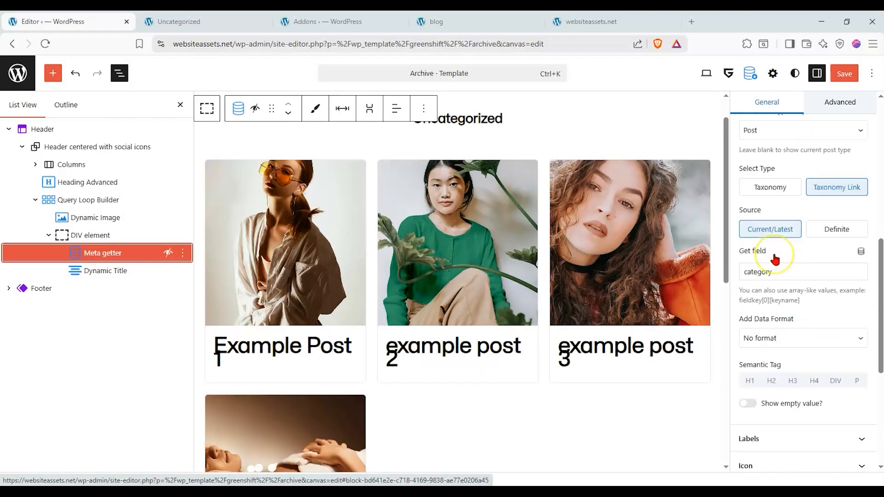
scroll(775, 259, up, 4)
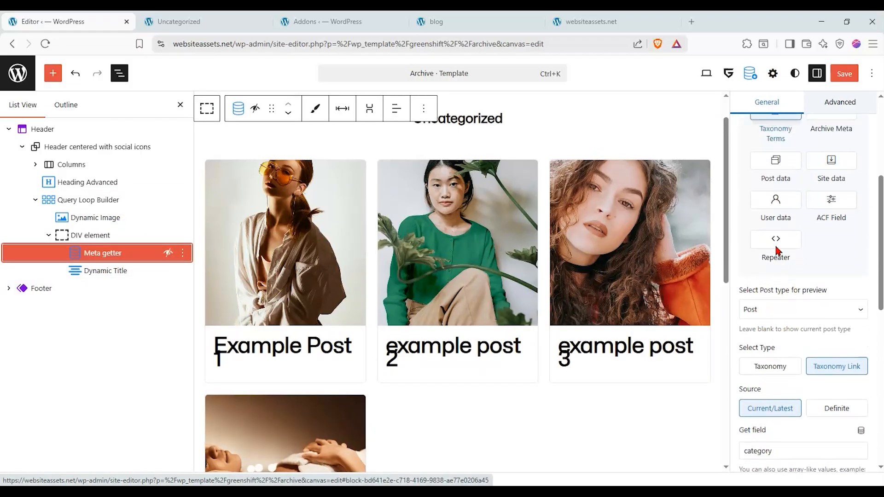
Set the Dynamic Title's font size to Fluid xLarge in its typography settings.
click(100, 271)
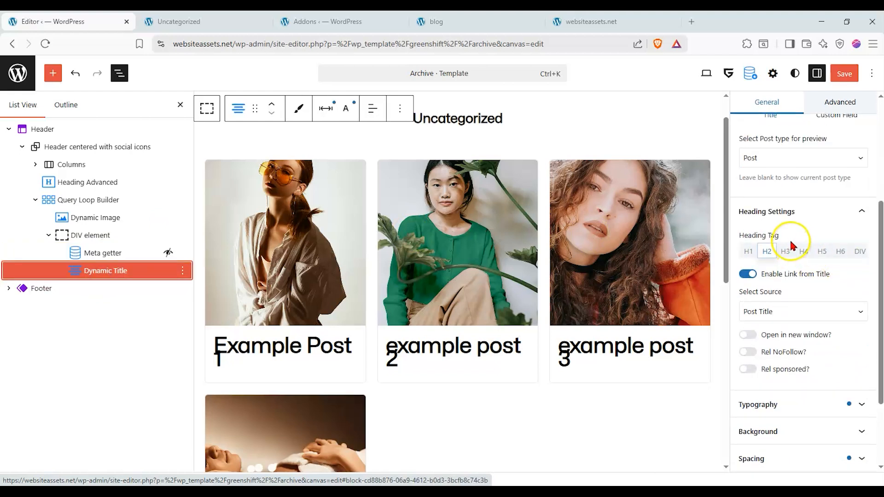
scroll(799, 258, up, 3)
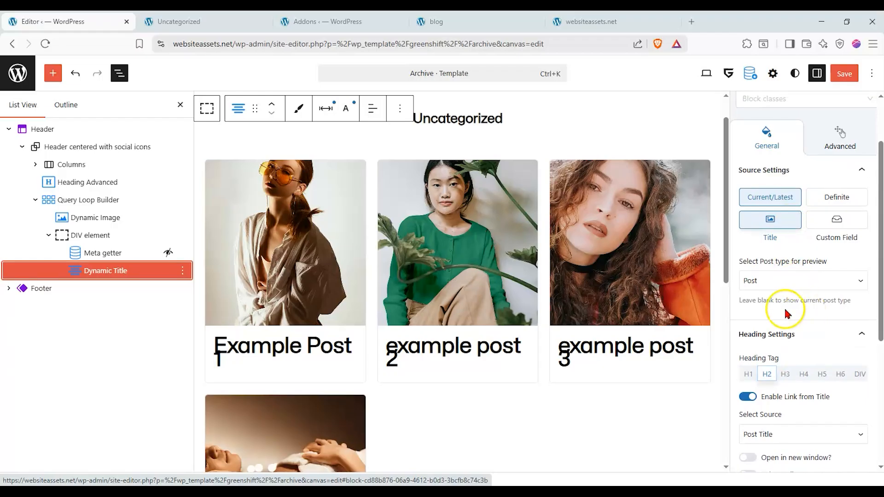
scroll(777, 314, down, 2)
scroll(800, 351, down, 1)
click(805, 355)
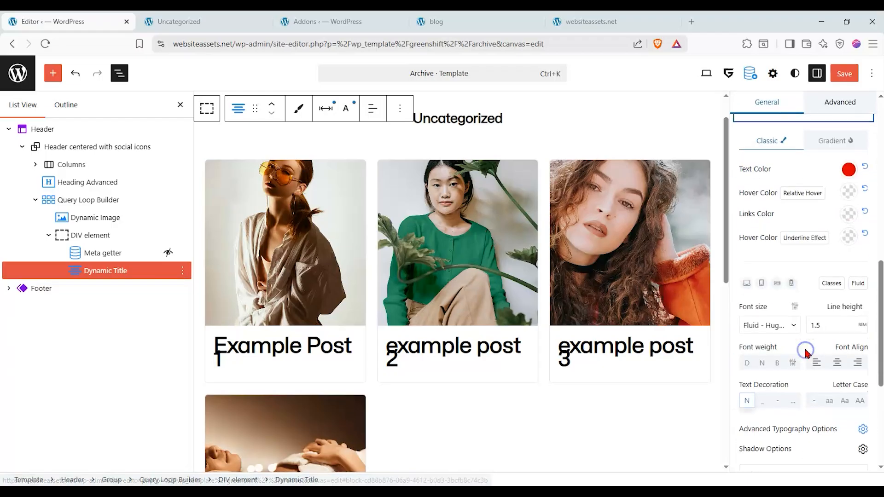
scroll(781, 235, down, 2)
click(788, 212)
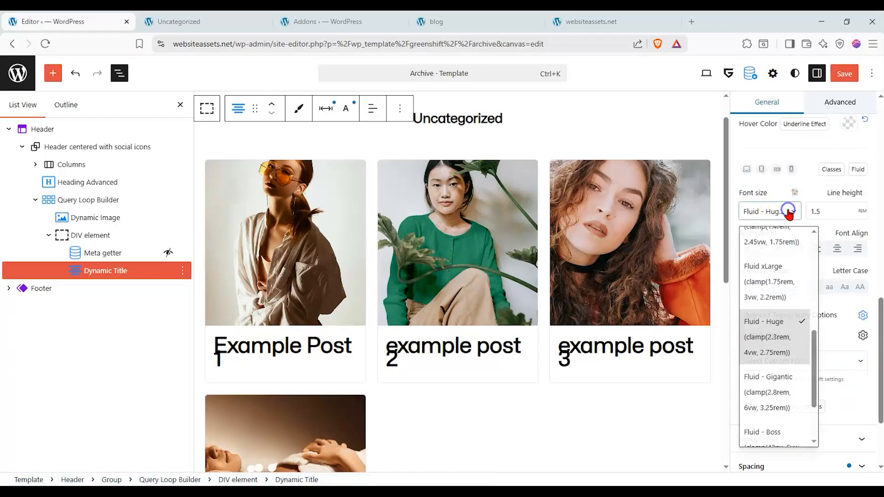
click(778, 289)
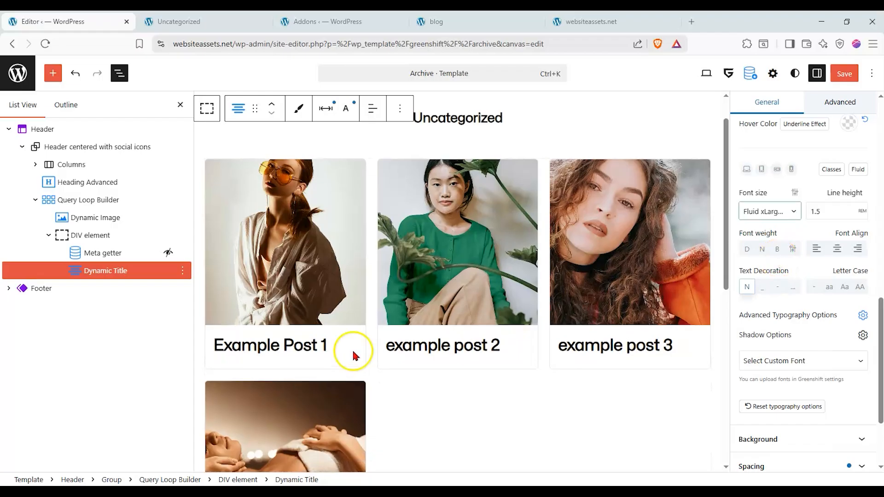
scroll(352, 348, down, 3)
scroll(368, 341, down, 2)
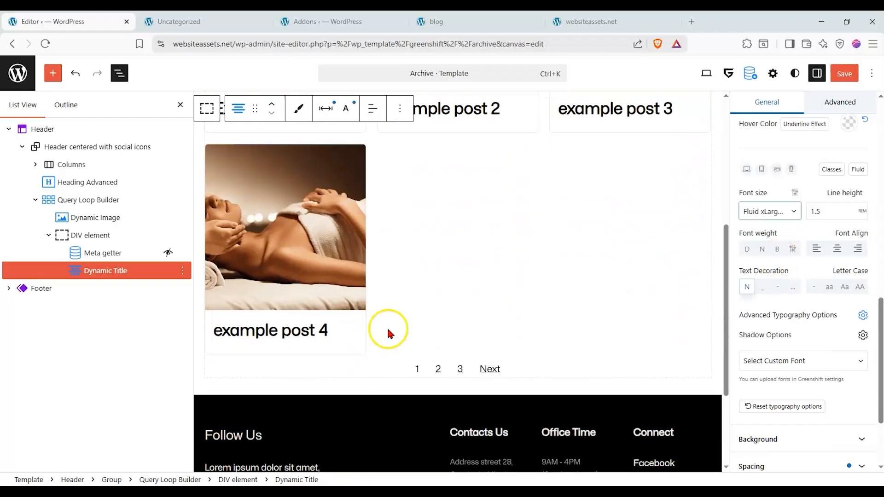
scroll(421, 315, up, 6)
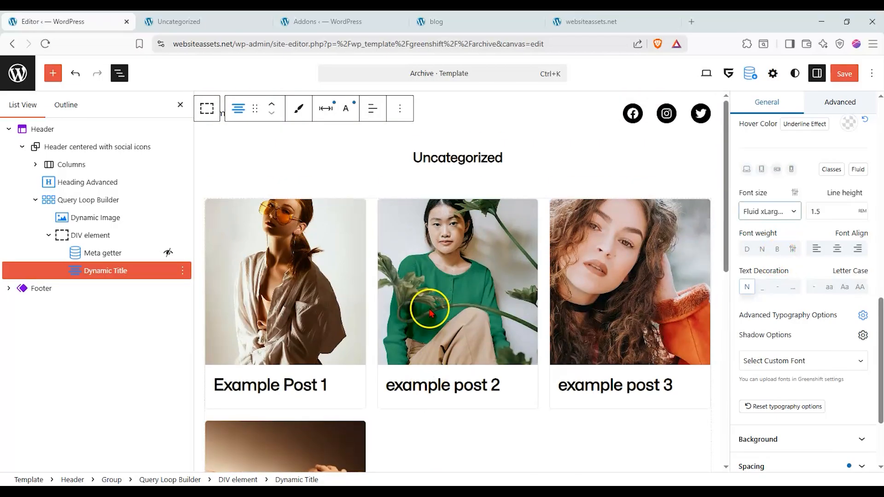
Save the template changes and reload the Uncategorized category page to check the post cards.
click(837, 75)
click(843, 76)
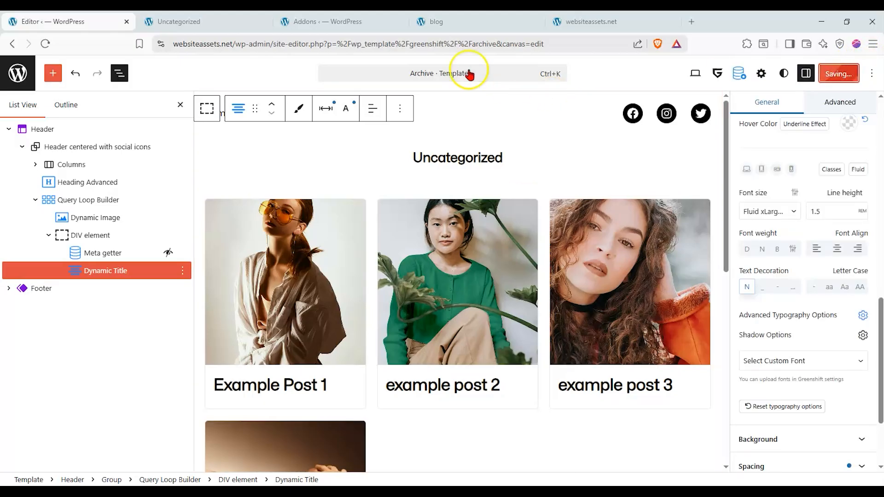
click(222, 28)
click(45, 44)
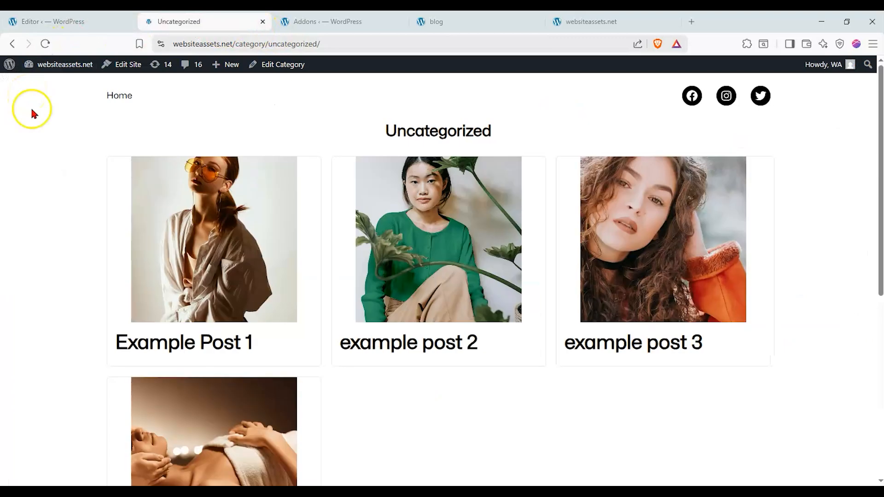
scroll(32, 111, down, 7)
scroll(233, 286, up, 6)
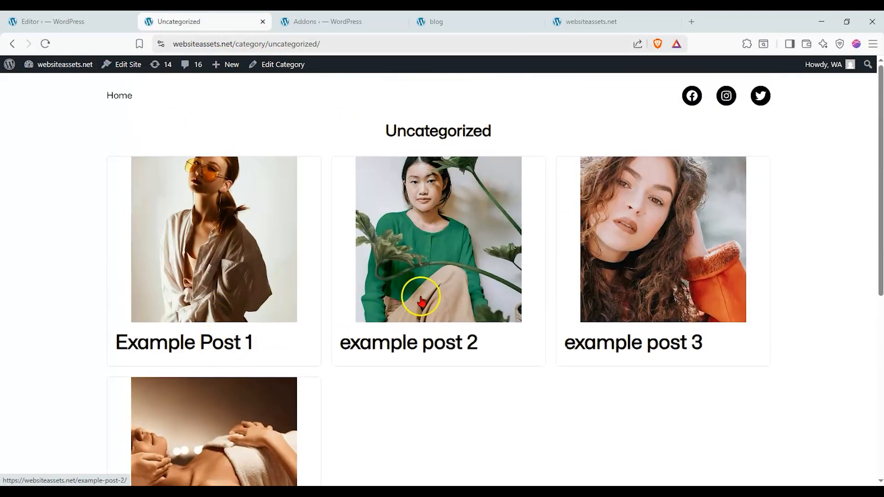
scroll(239, 339, down, 2)
scroll(219, 337, up, 2)
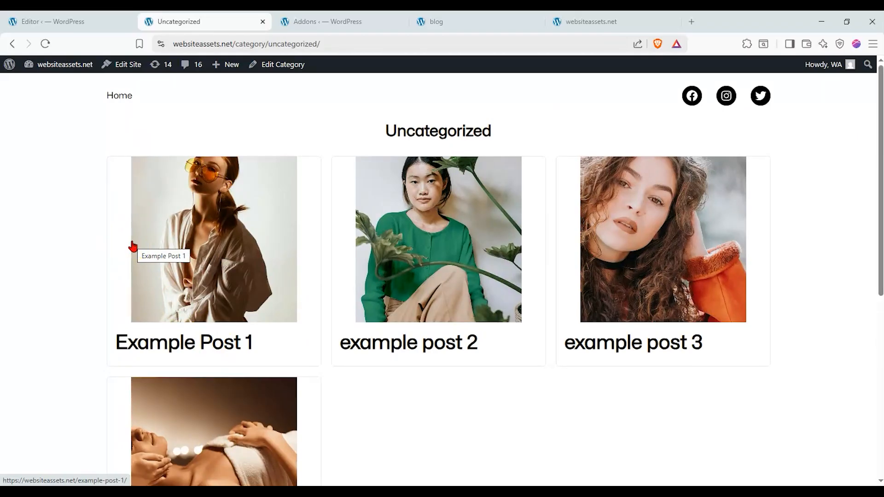
Return to the template editor, set the Query Loop Builder's layout type to Custom and save the Header template part.
click(59, 22)
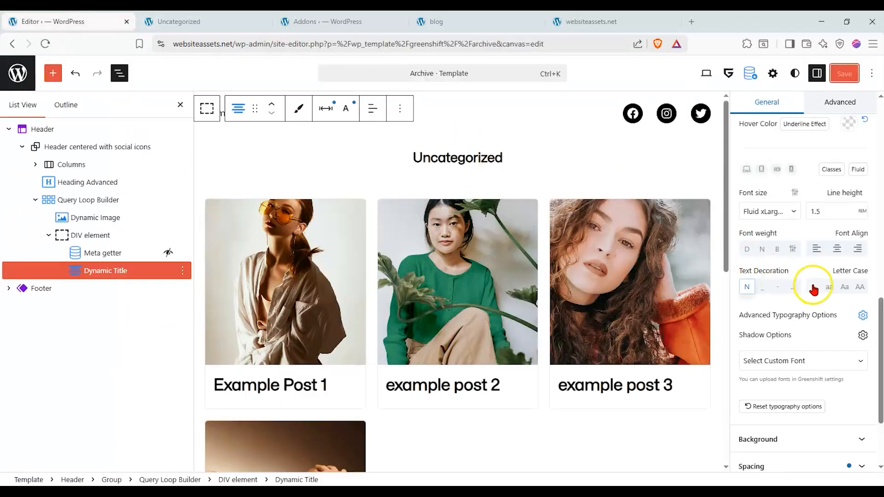
scroll(813, 287, up, 1)
scroll(809, 284, down, 3)
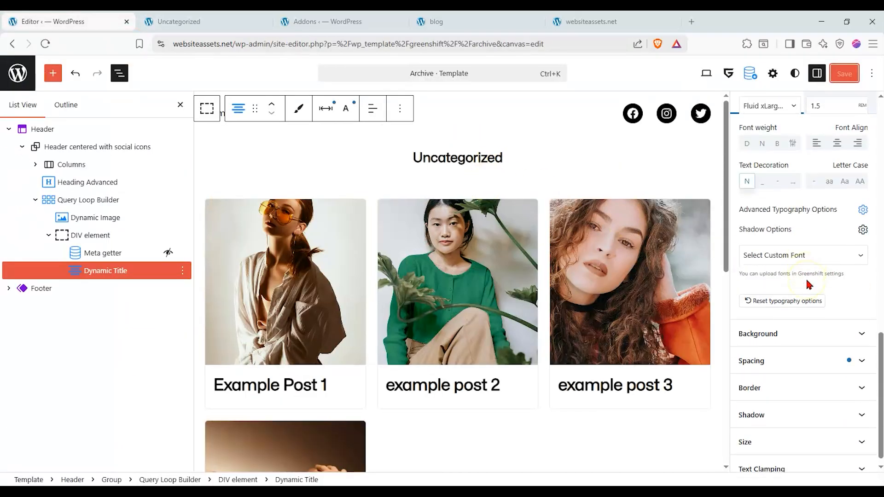
scroll(759, 271, up, 3)
scroll(760, 271, up, 5)
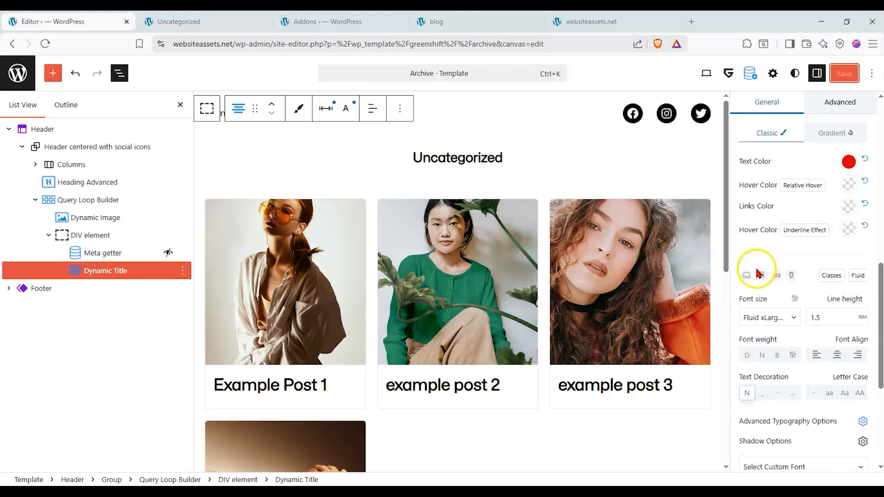
click(76, 199)
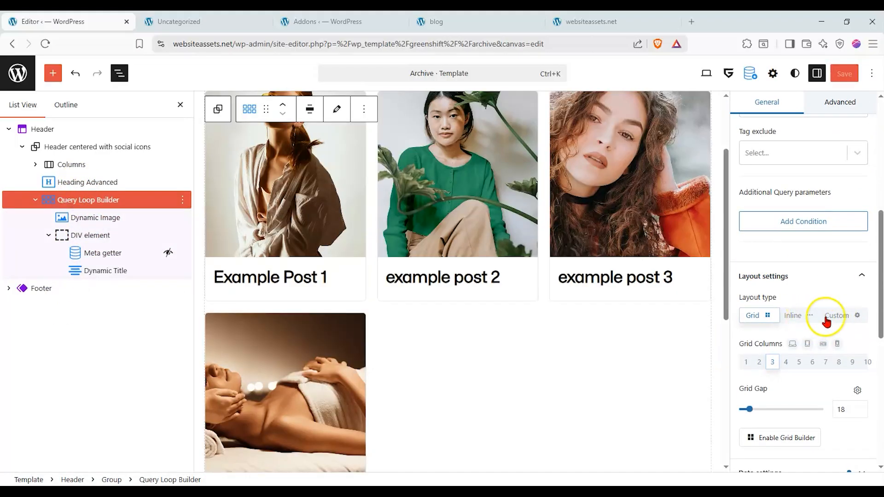
click(834, 317)
click(844, 73)
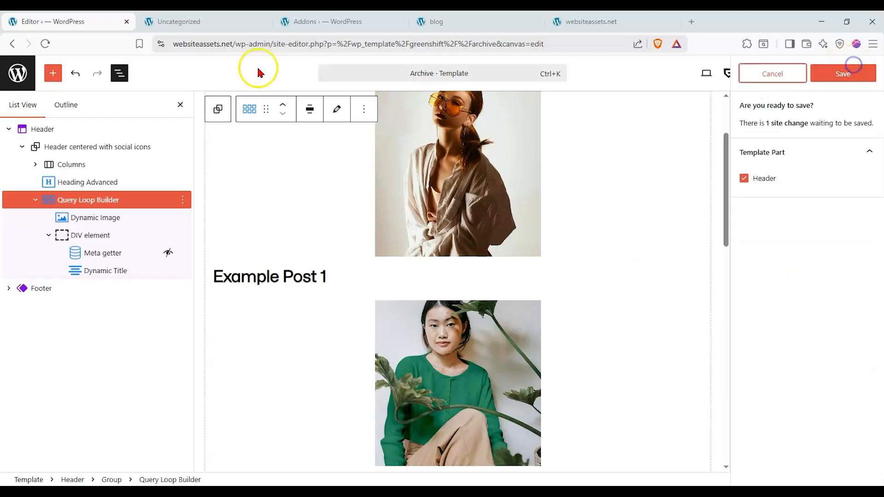
click(846, 73)
Examine the custom layout on the Uncategorized category page and on the example post 2 page.
click(225, 25)
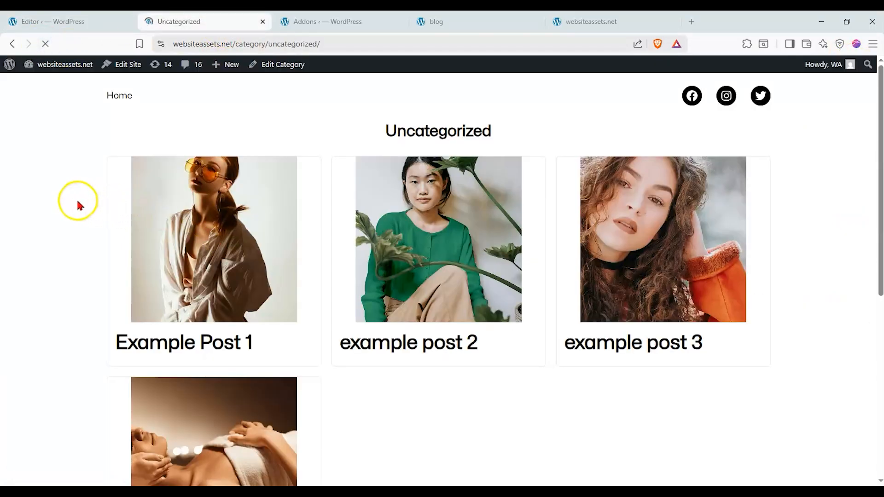
scroll(397, 199, down, 3)
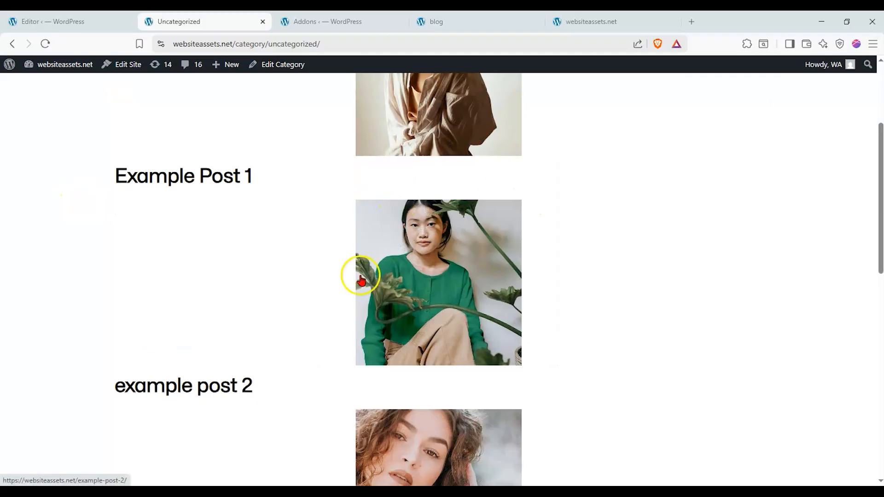
scroll(361, 279, down, 2)
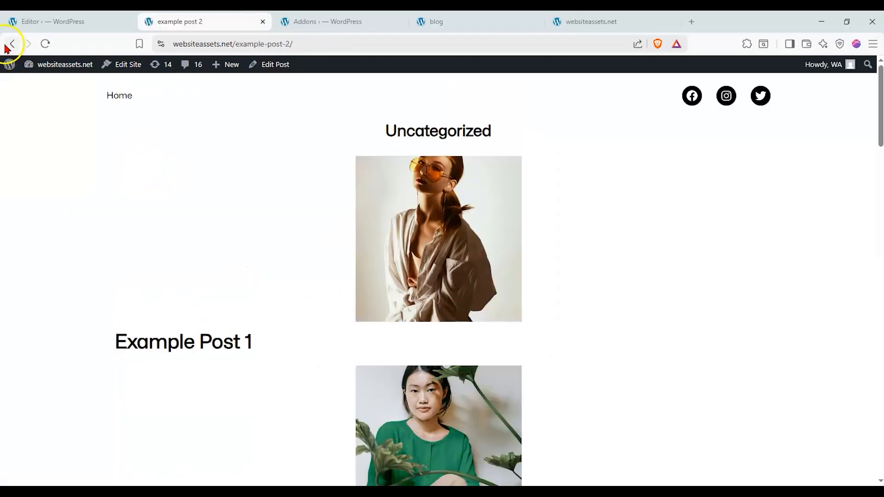
scroll(168, 183, down, 15)
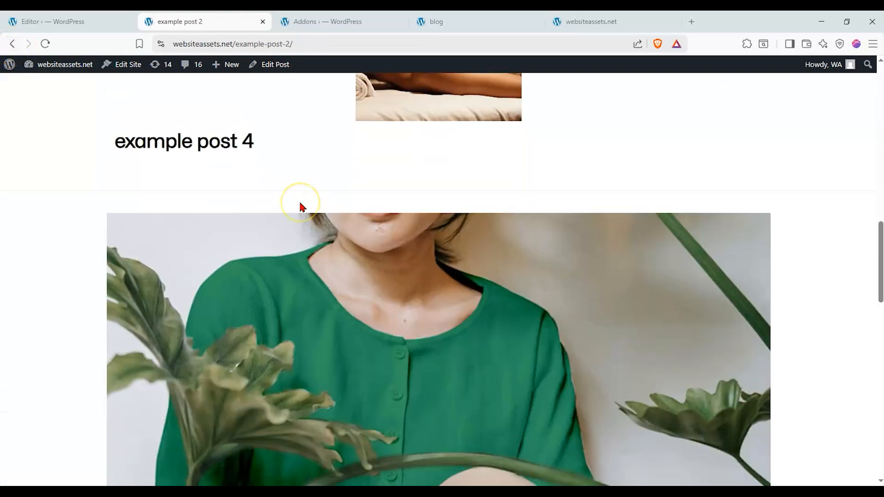
scroll(258, 193, down, 5)
scroll(158, 193, down, 10)
scroll(155, 190, up, 15)
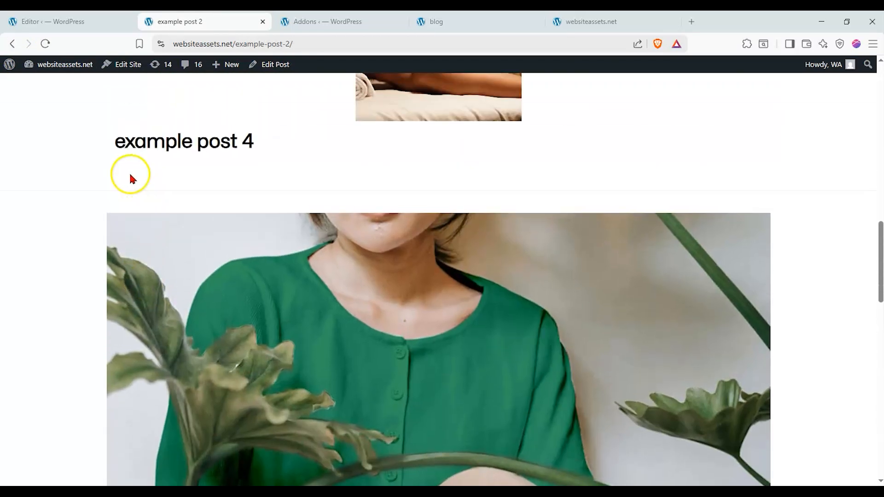
click(13, 44)
scroll(84, 154, up, 6)
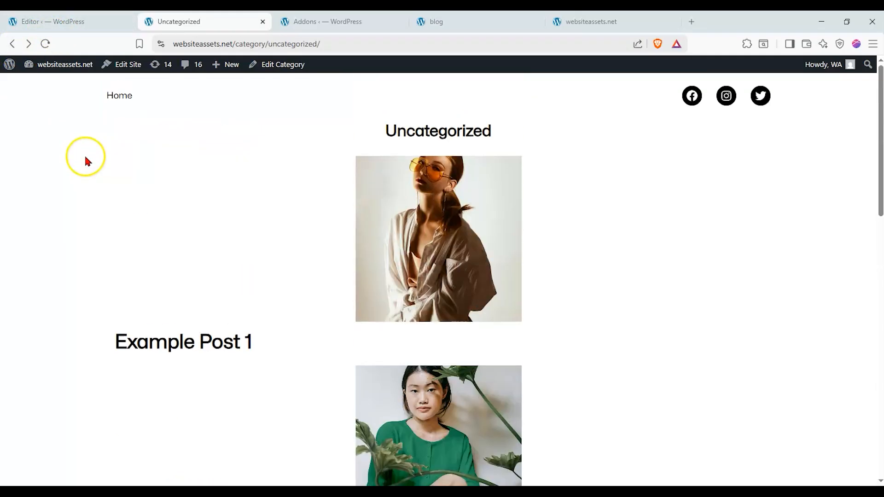
Return to the template editor and switch the Query Loop Builder's layout type to Inline.
click(103, 29)
scroll(819, 290, down, 5)
scroll(820, 290, down, 2)
scroll(817, 292, up, 8)
scroll(810, 290, up, 4)
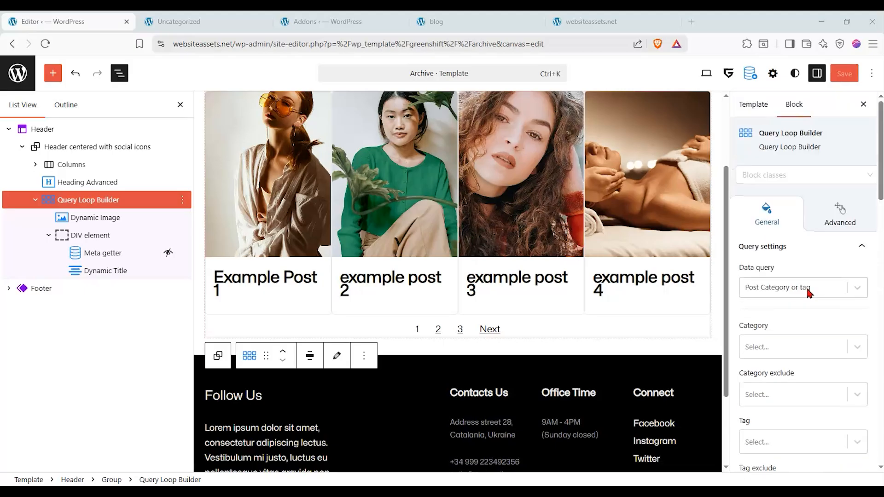
Choose Block as the Flexible Content layout for the inline Query Loop Builder.
click(97, 204)
scroll(805, 310, down, 10)
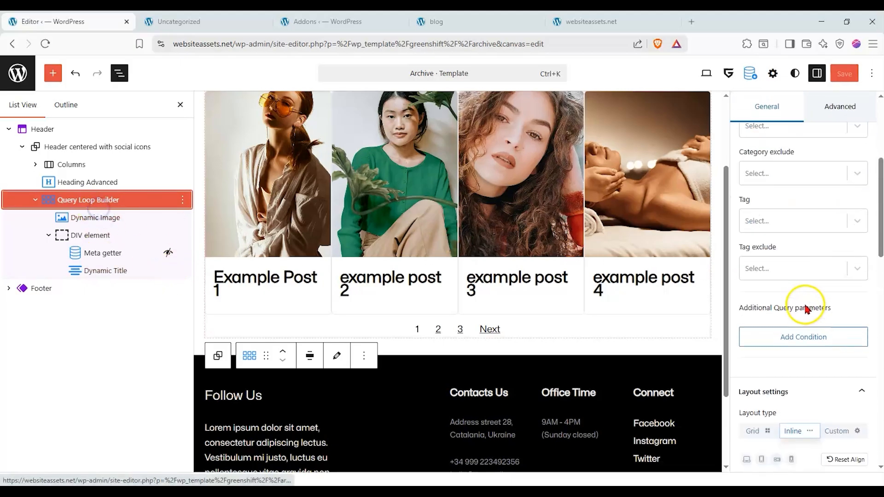
click(837, 225)
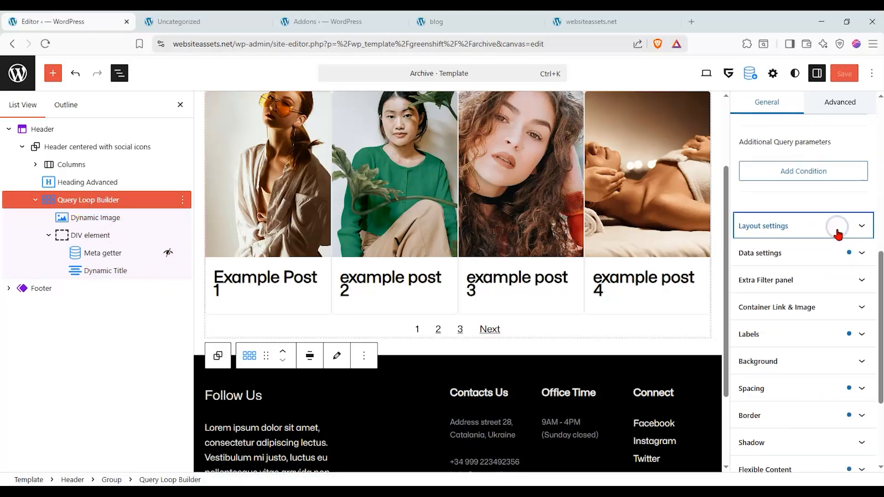
scroll(848, 368, down, 2)
click(852, 364)
scroll(782, 355, down, 2)
click(777, 286)
scroll(819, 272, up, 3)
Try the downward direction in the Query Loop Builder's inline layout settings, restore the rightward direction and review the remaining alignment options.
scroll(681, 272, up, 2)
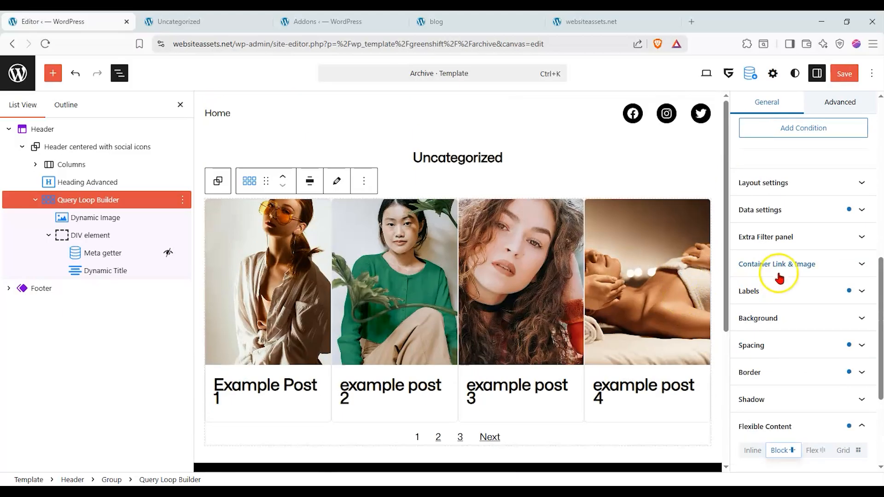
scroll(791, 257, up, 3)
click(824, 292)
scroll(810, 276, down, 4)
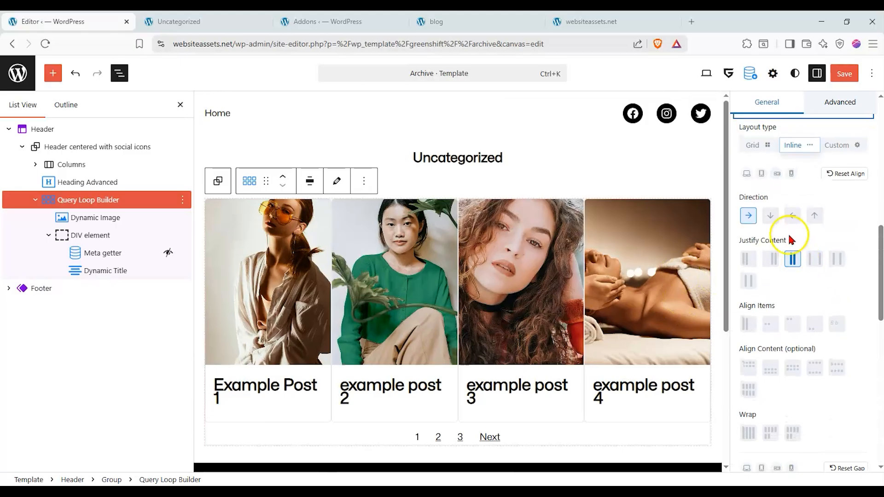
click(770, 215)
click(748, 215)
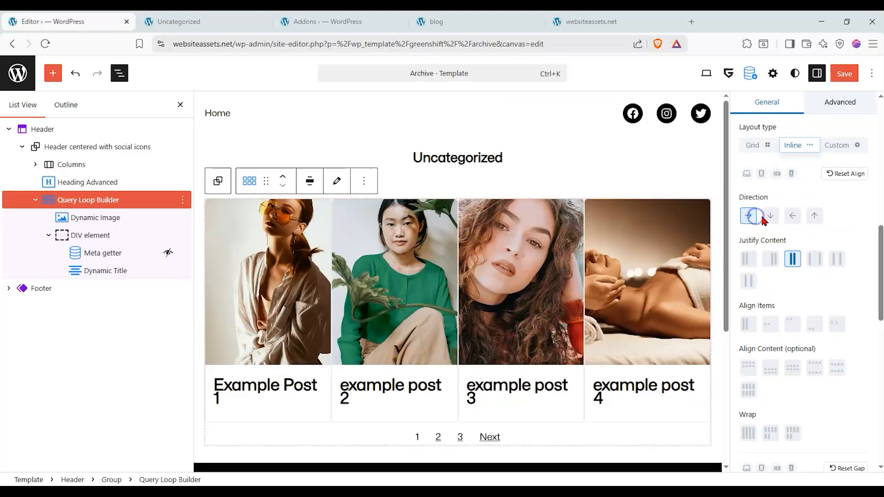
scroll(785, 232, down, 3)
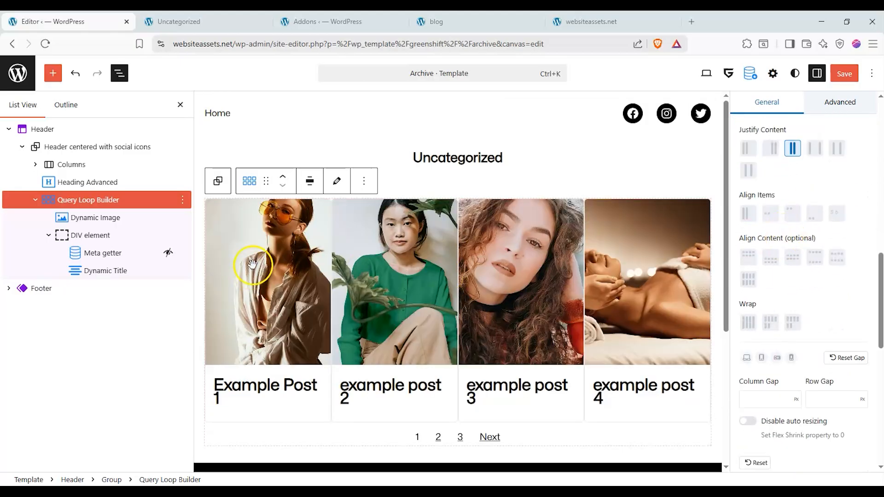
scroll(828, 343, down, 4)
scroll(817, 328, up, 5)
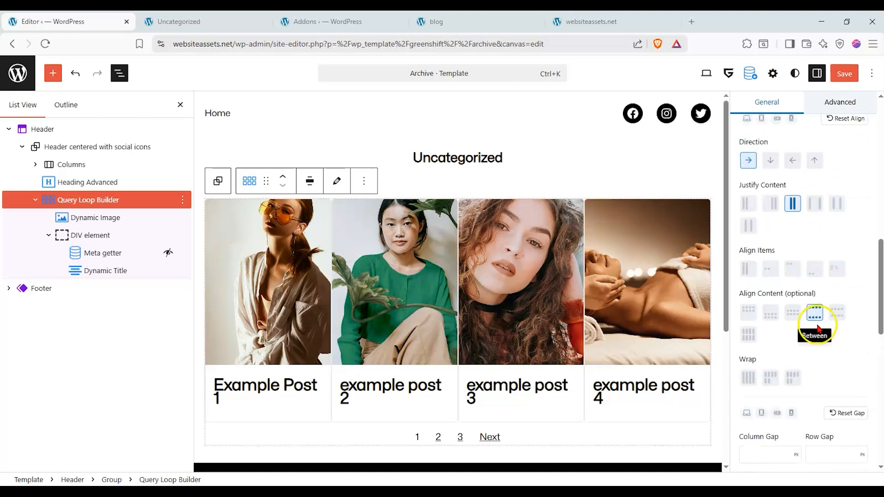
scroll(818, 322, up, 5)
Save the Header template part and reload the Uncategorized category page to check the four-card row.
click(844, 73)
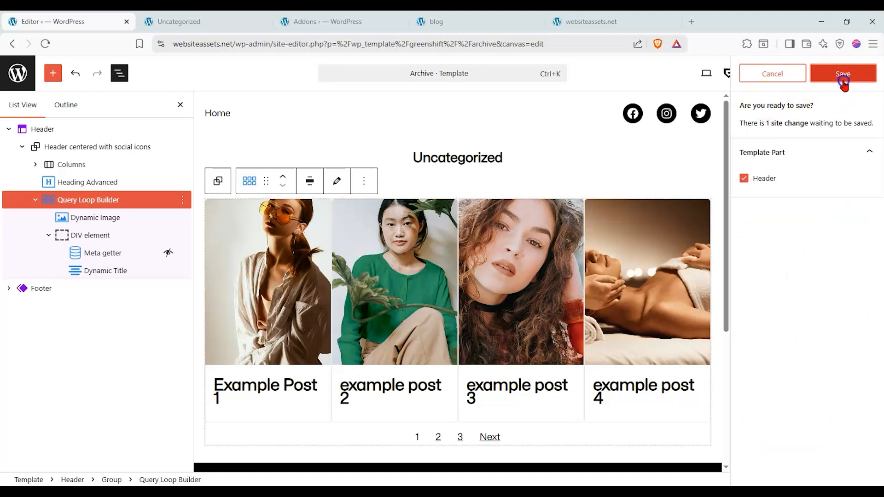
click(844, 76)
click(224, 20)
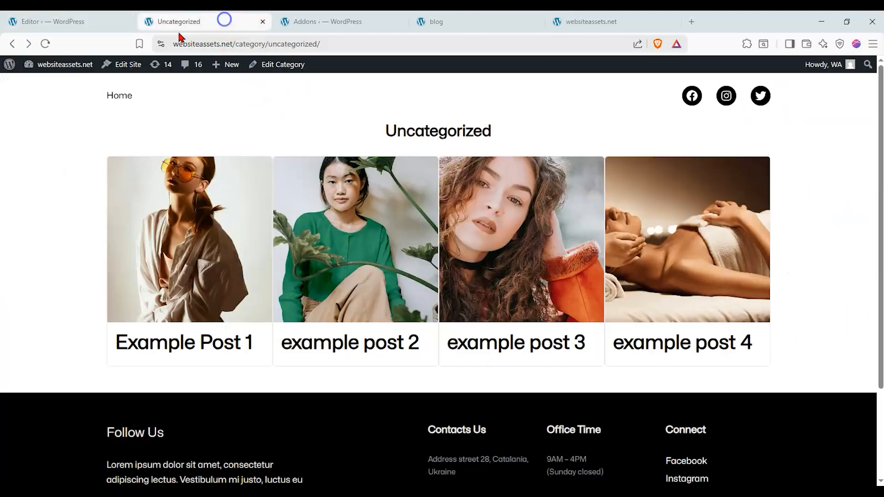
click(45, 43)
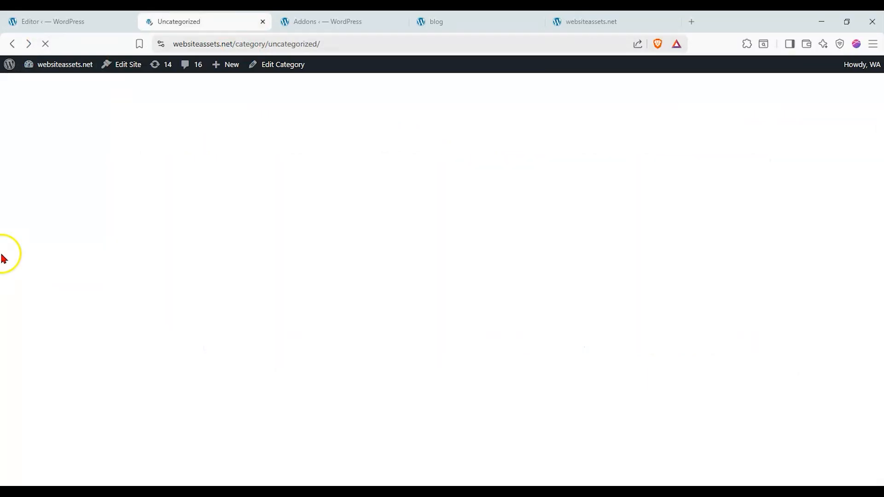